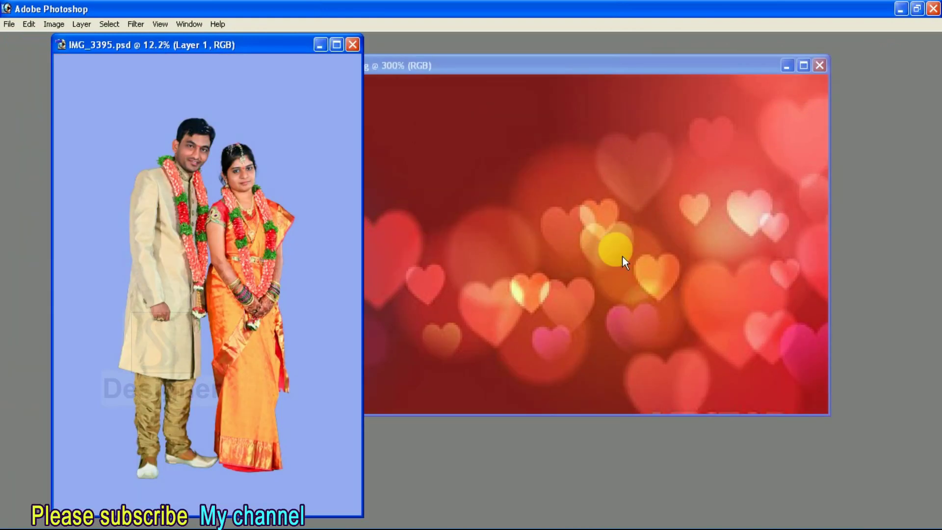
# - Confirm the sheet is 36 × 12 in at 300 ppi, then drag the heart-bokeh background onto it
pyautogui.click(613, 246)
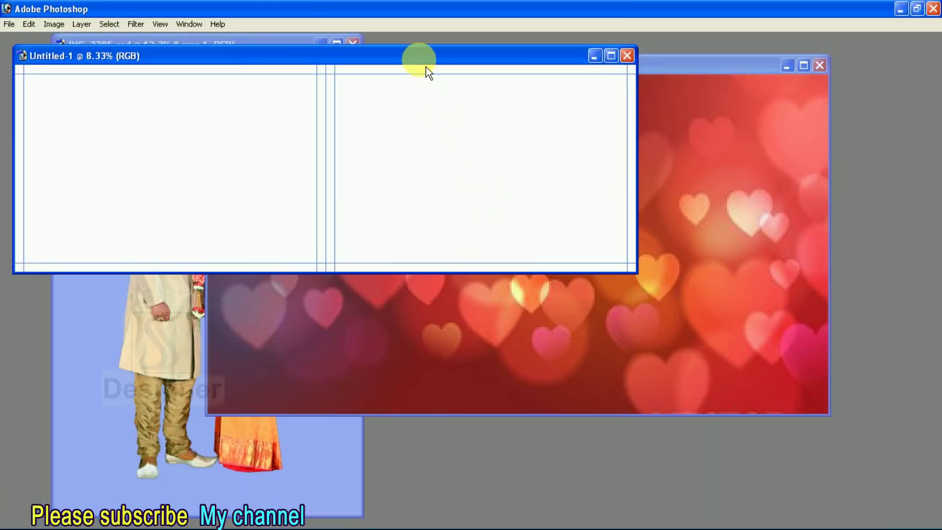
pyautogui.rightClick(426, 66)
pyautogui.click(447, 80)
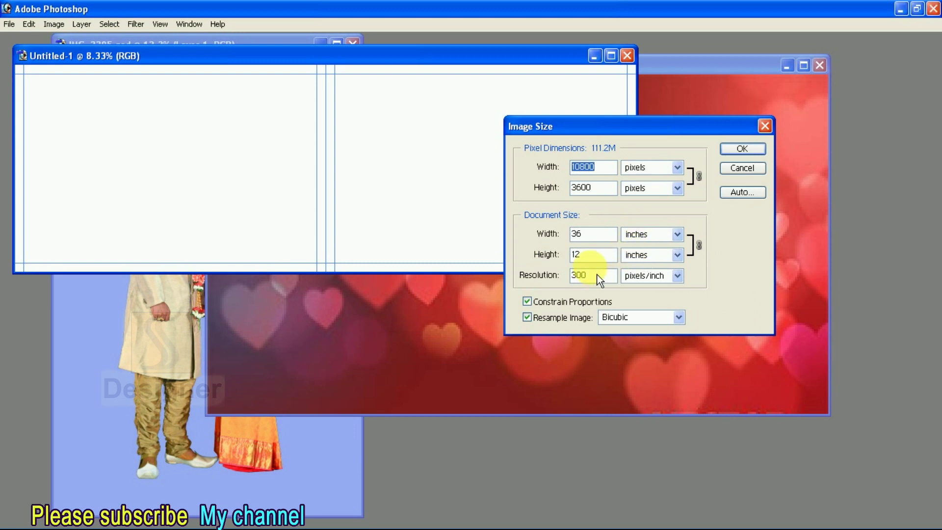
pyautogui.press('Return')
pyautogui.moveTo(606, 69); pyautogui.dragTo(652, 200)
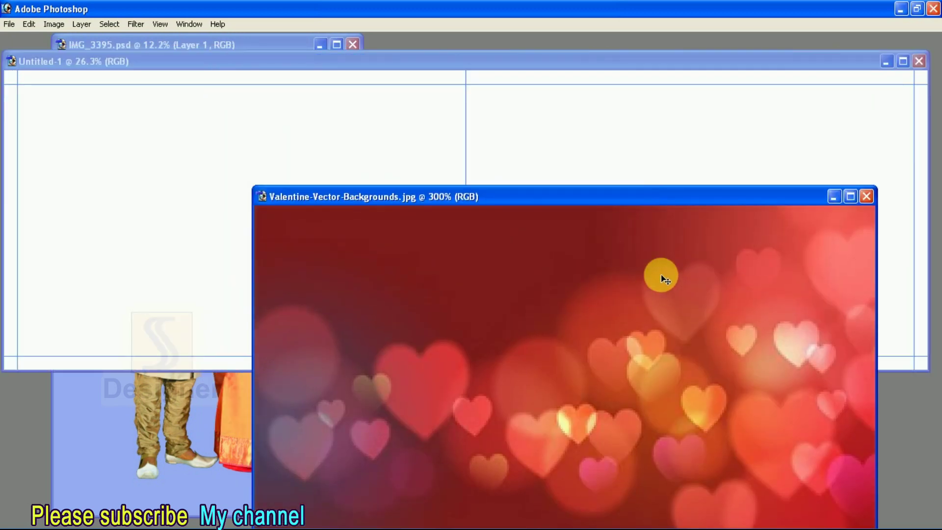
pyautogui.moveTo(662, 277); pyautogui.dragTo(597, 155)
# - Enlarge the heart background and center it across the sheet's middle guide
pyautogui.press('f')
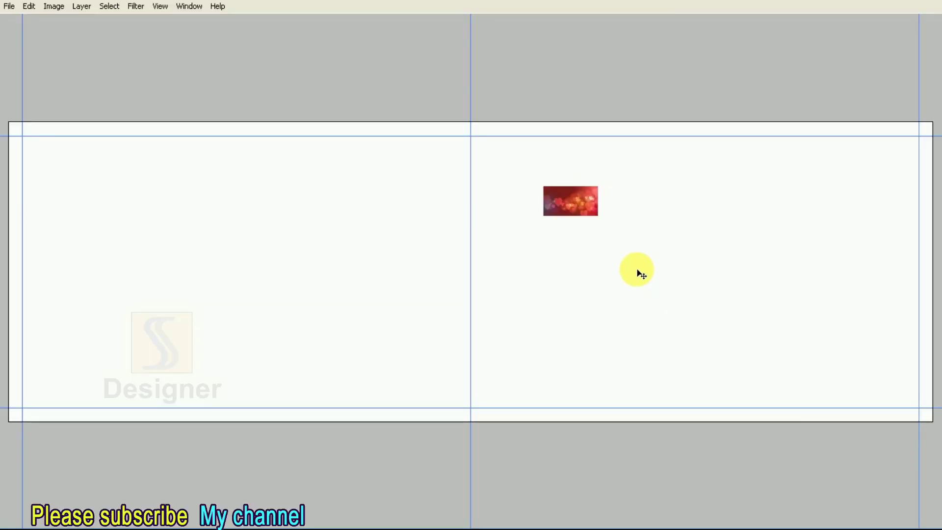
pyautogui.hotkey('ctrl', 't')
pyautogui.moveTo(598, 216)
pyautogui.mouseDown()
pyautogui.moveTo(673, 266)
pyautogui.moveTo(782, 317)
pyautogui.mouseUp()
pyautogui.moveTo(710, 262); pyautogui.dragTo(496, 263)
pyautogui.moveTo(569, 319); pyautogui.dragTo(642, 362)
pyautogui.moveTo(598, 307); pyautogui.dragTo(611, 316)
pyautogui.press('Return')
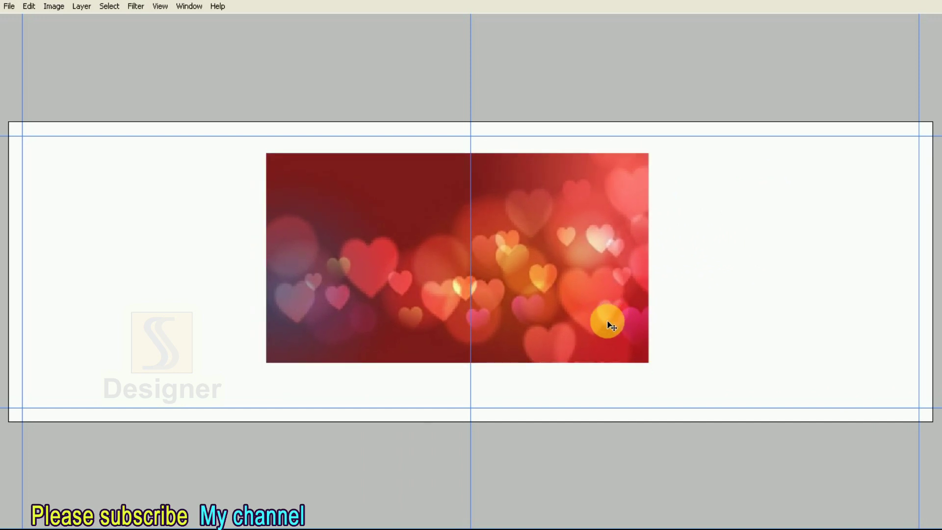
# - Duplicate the hearts layer as Layer 1 copy
pyautogui.press('F7')
pyautogui.click(916, 18)
pyautogui.click(893, 63)
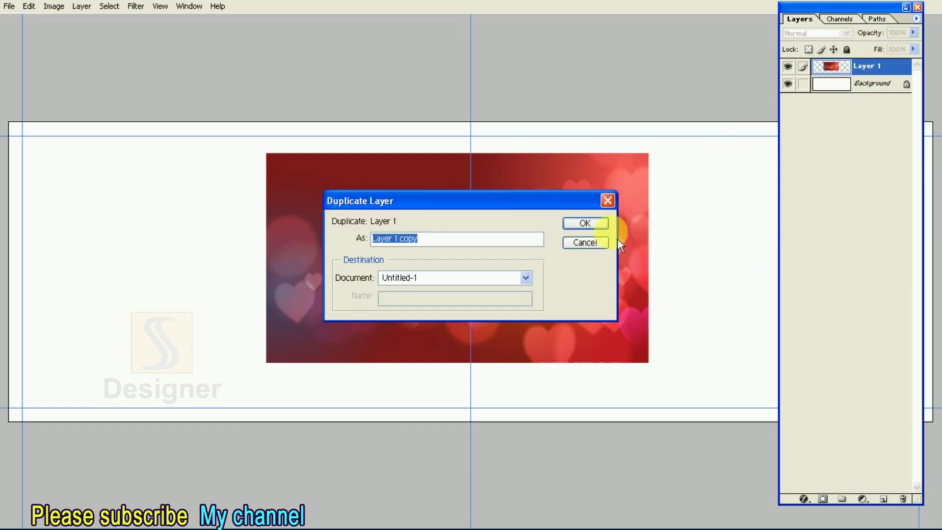
pyautogui.click(586, 224)
pyautogui.press('F7')
# - Flip the copy horizontally and slide it right to overlap the original
pyautogui.hotkey('ctrl', 't')
pyautogui.rightClick(585, 232)
pyautogui.click(620, 362)
pyautogui.moveTo(458, 305)
pyautogui.mouseDown()
pyautogui.moveTo(749, 291)
pyautogui.moveTo(718, 293)
pyautogui.moveTo(712, 280)
pyautogui.mouseUp()
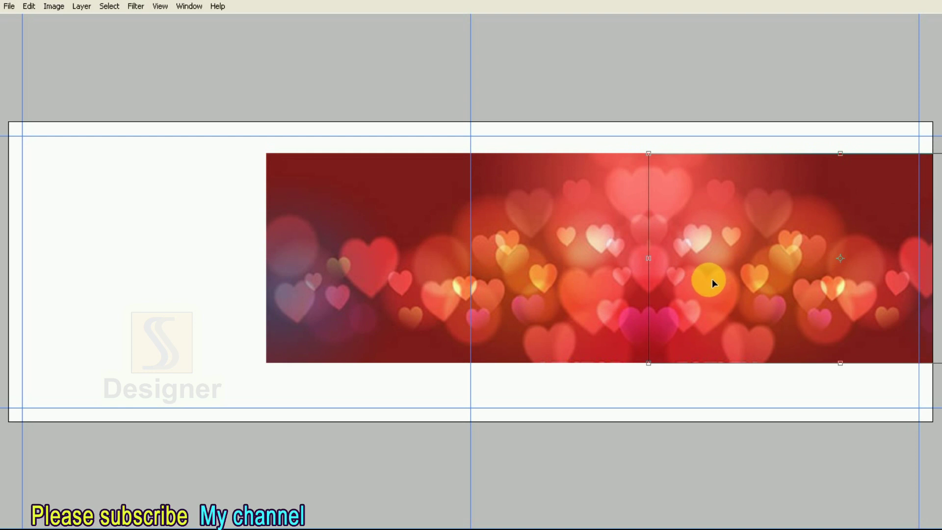
pyautogui.moveTo(713, 267); pyautogui.dragTo(678, 267)
pyautogui.press('Return')
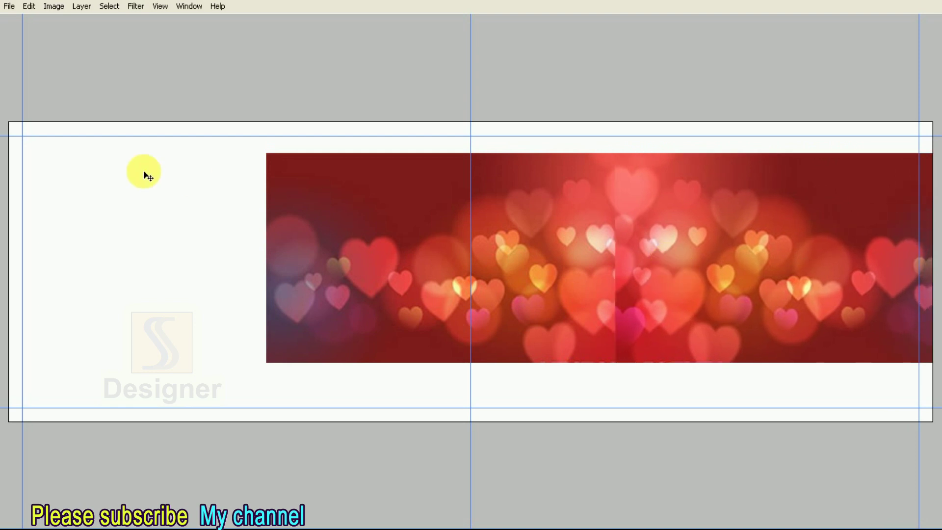
pyautogui.press('Tab')
pyautogui.click(15, 173)
# - Use the plain Eraser with a soft brush to soften the seam between the heart copies
pyautogui.click(62, 173)
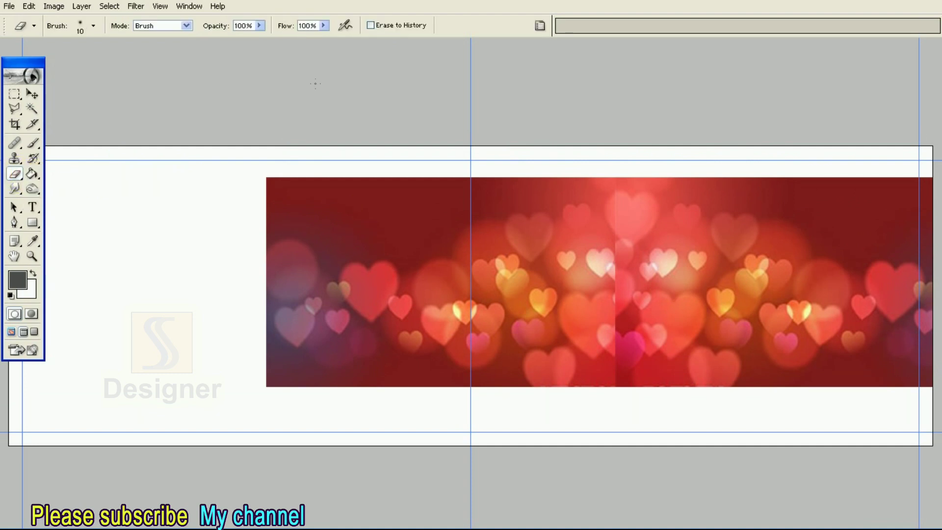
pyautogui.click(391, 113)
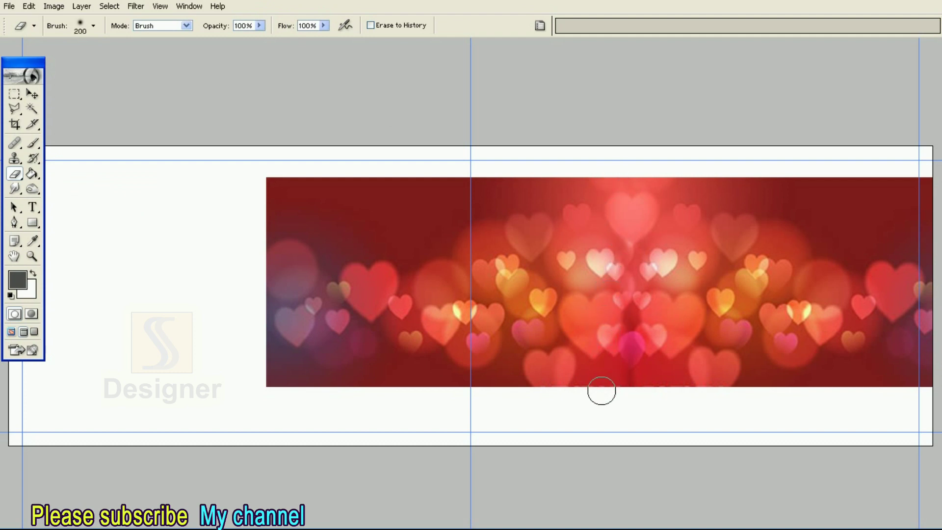
pyautogui.press('F7')
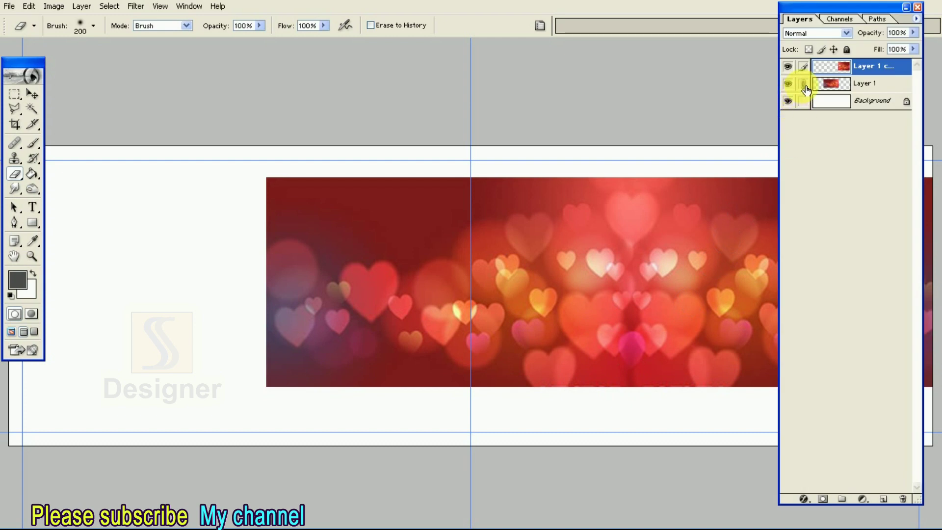
# - Merge the linked heart layers and move the band to the sheet's top-left corner
pyautogui.click(916, 18)
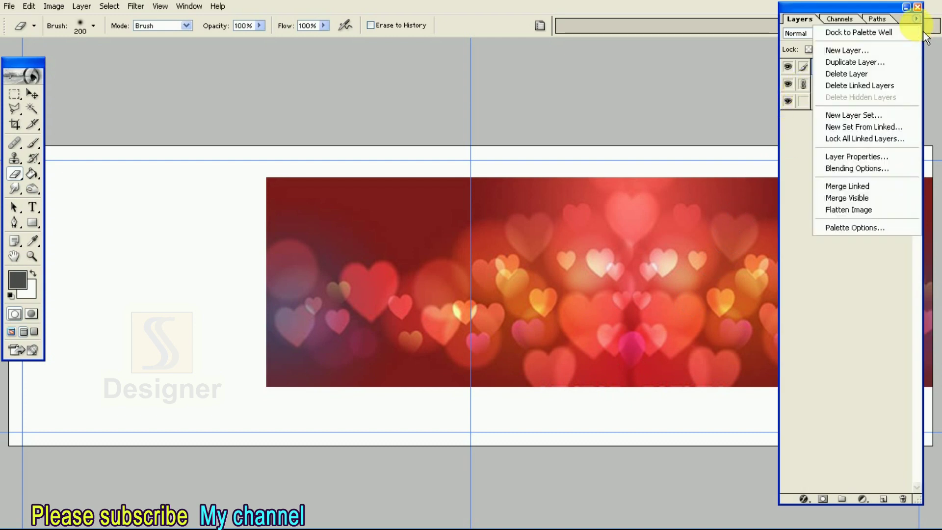
pyautogui.click(866, 188)
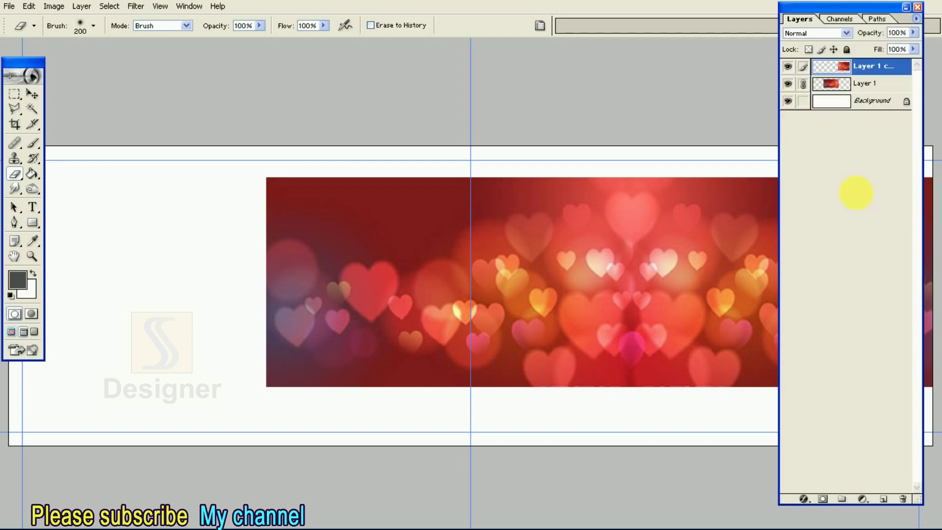
pyautogui.click(916, 19)
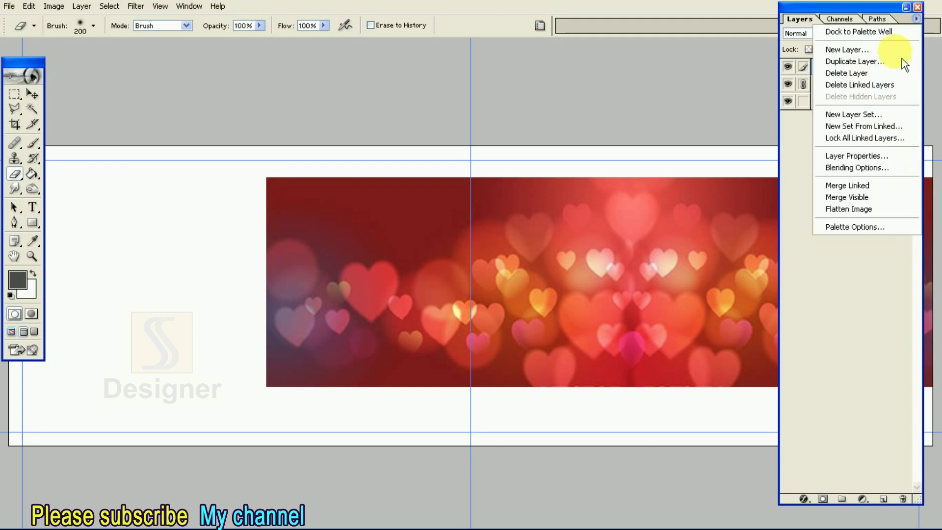
pyautogui.click(864, 186)
pyautogui.press('v')
pyautogui.press('Tab')
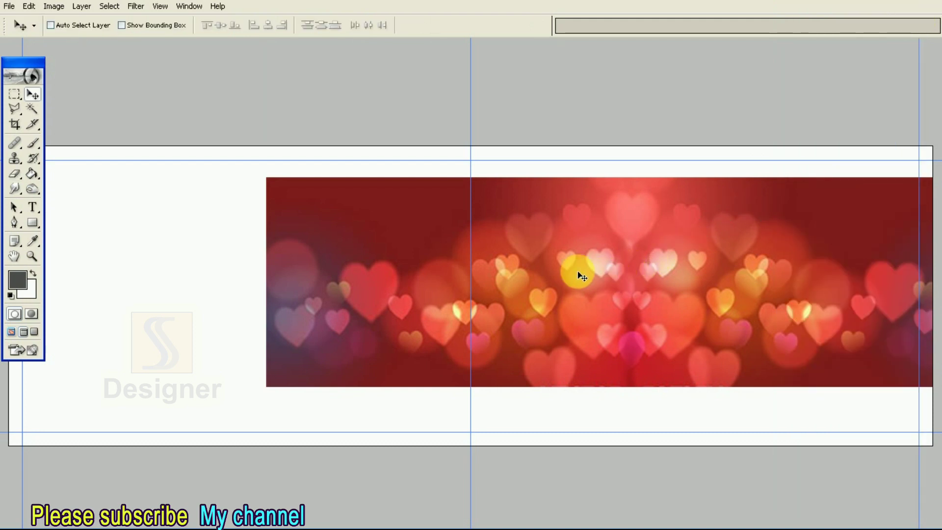
pyautogui.moveTo(575, 284); pyautogui.dragTo(117, 205)
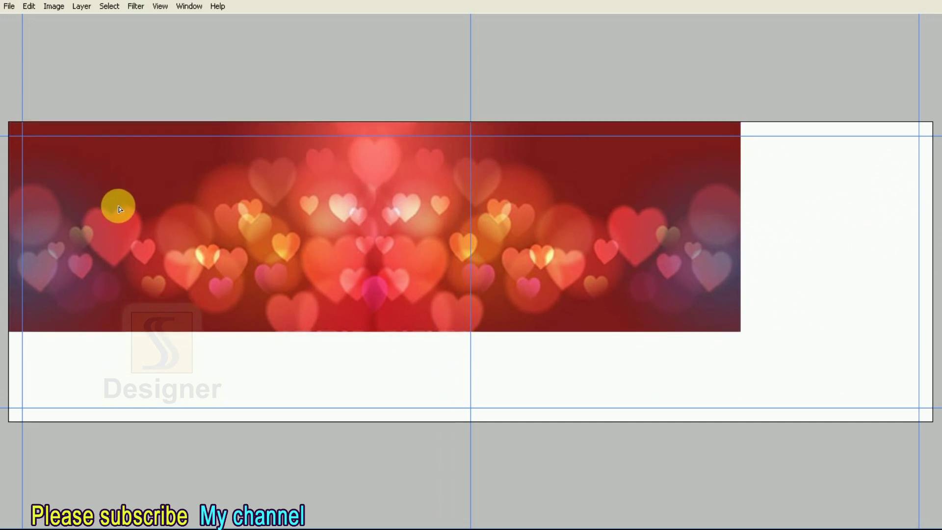
# - Enlarge and reposition the hearts layer to cover more of the sheet
pyautogui.hotkey('ctrl', 't')
pyautogui.moveTo(741, 332); pyautogui.dragTo(769, 344)
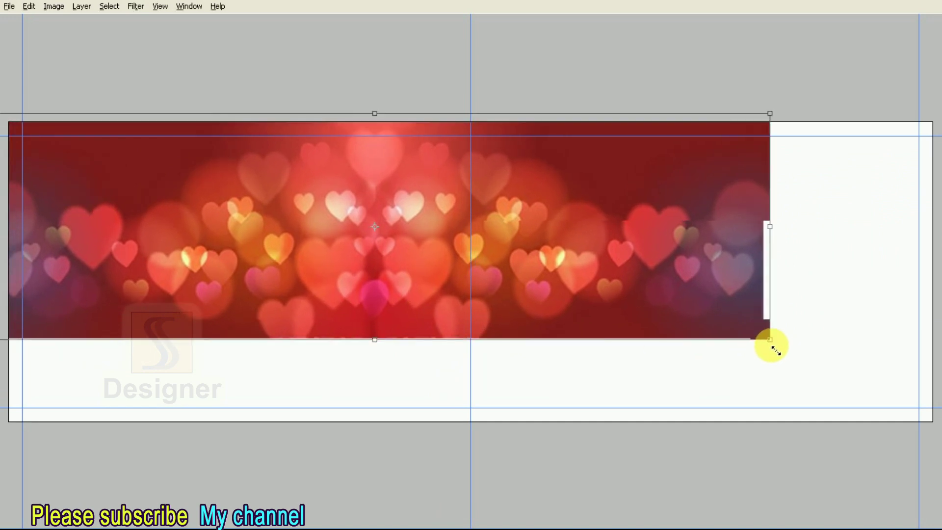
pyautogui.moveTo(664, 279); pyautogui.dragTo(578, 255)
pyautogui.moveTo(687, 351)
pyautogui.mouseDown()
pyautogui.moveTo(739, 369)
pyautogui.moveTo(764, 366)
pyautogui.moveTo(742, 375)
pyautogui.moveTo(773, 377)
pyautogui.mouseUp()
pyautogui.moveTo(684, 295); pyautogui.dragTo(629, 294)
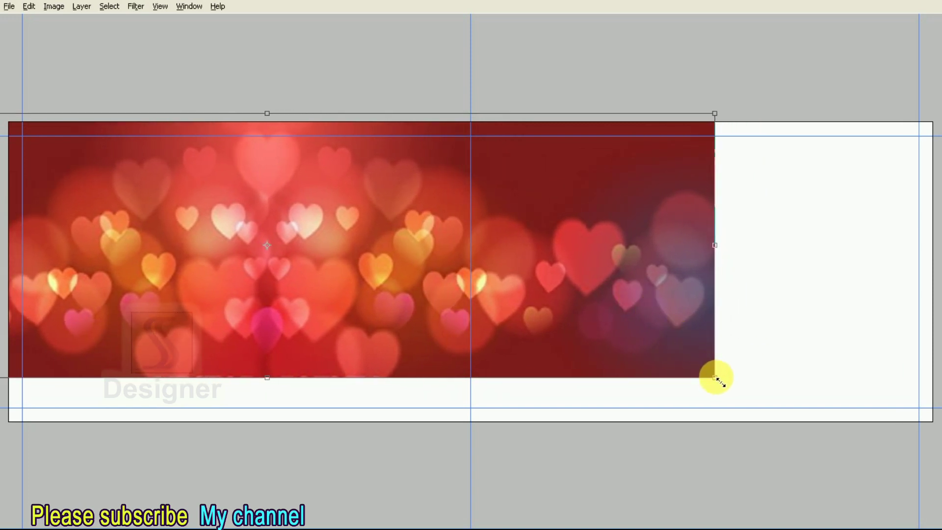
pyautogui.moveTo(715, 378); pyautogui.dragTo(721, 381)
pyautogui.doubleClick(654, 310)
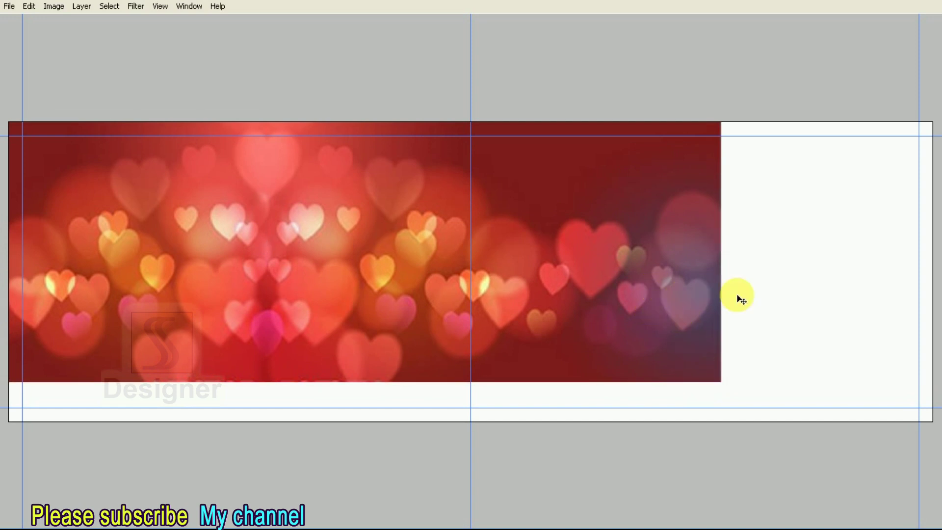
# - Duplicate the hearts layer and move the copy right to fill the sheet width
pyautogui.press('F7')
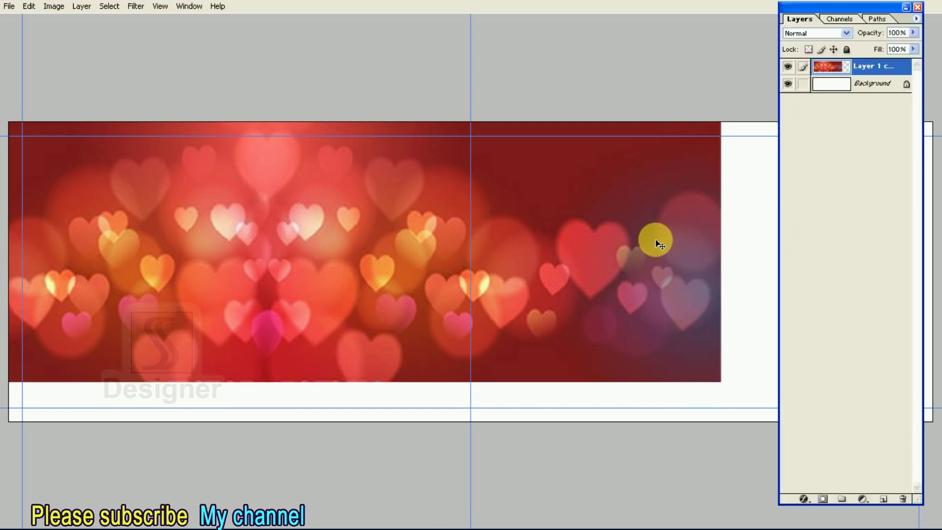
pyautogui.click(915, 19)
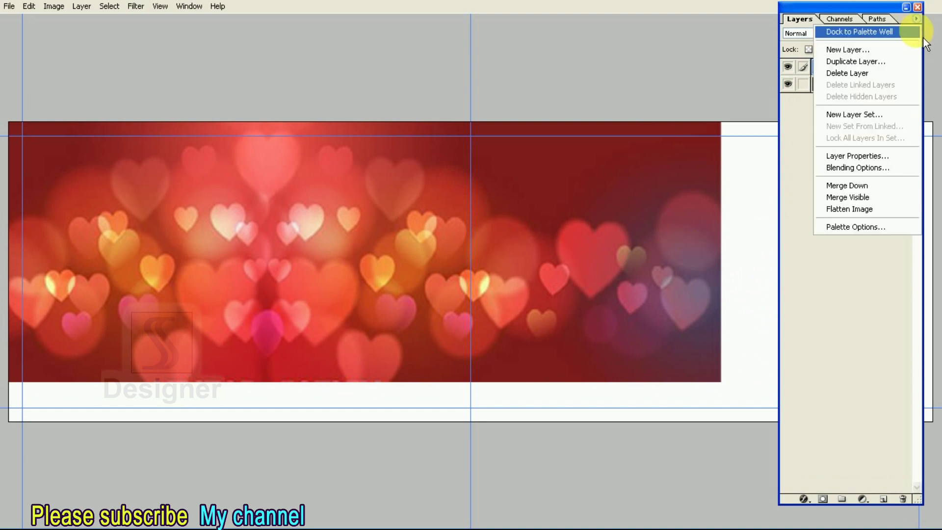
pyautogui.click(900, 66)
pyautogui.click(596, 222)
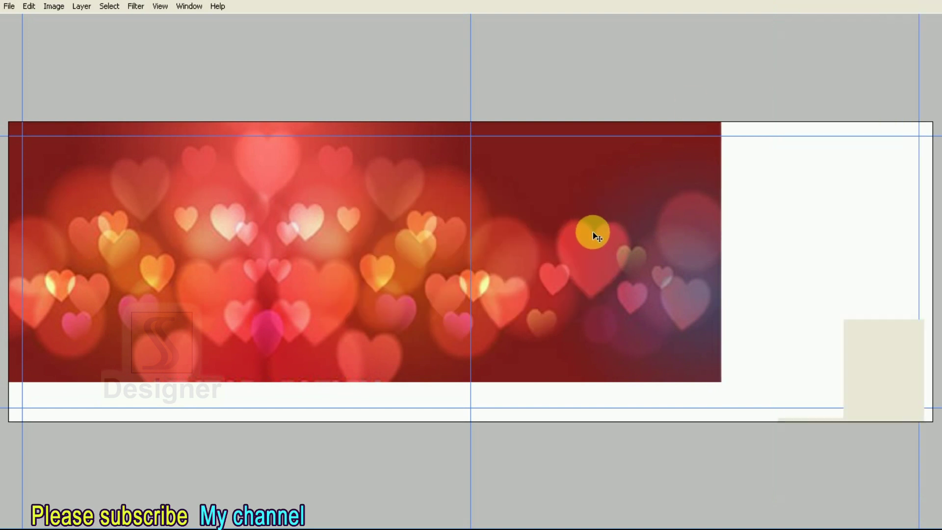
pyautogui.moveTo(551, 255); pyautogui.dragTo(760, 247)
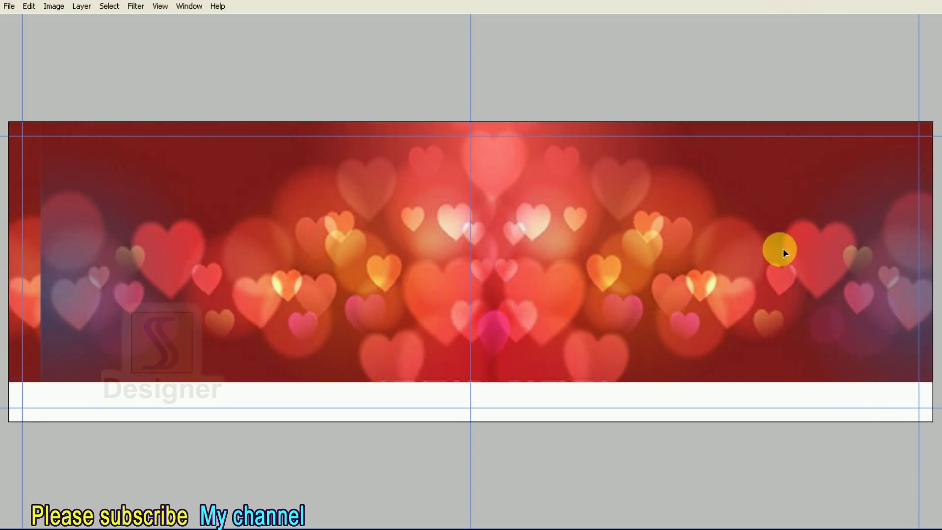
# - Place the new hearts layer below Layer 1 copy and compare visibility
pyautogui.press('F7')
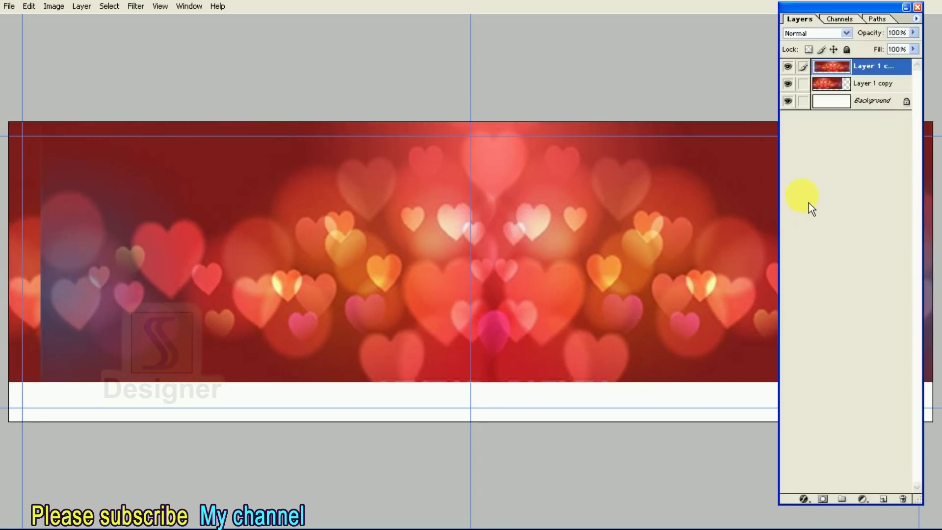
pyautogui.moveTo(838, 80); pyautogui.dragTo(834, 88)
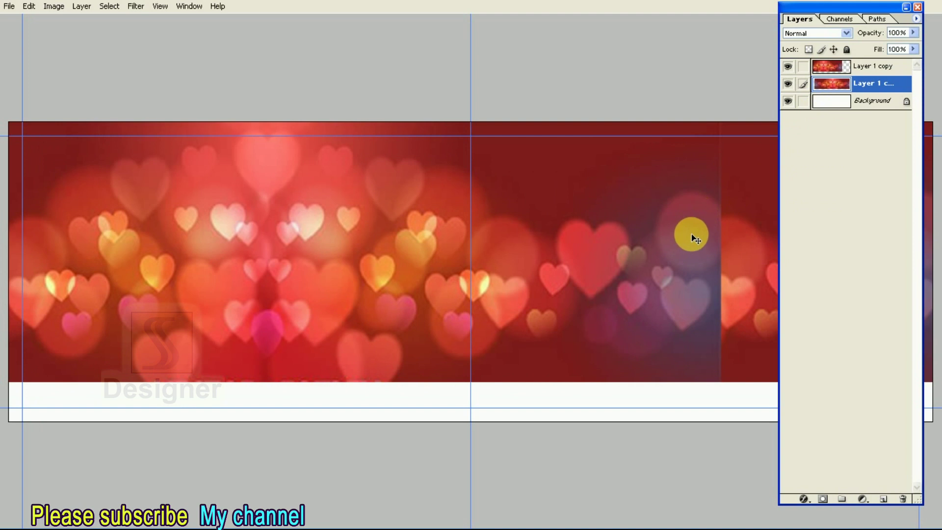
pyautogui.press('F8')
pyautogui.press('F8')
pyautogui.press('F7')
pyautogui.press('F7')
pyautogui.click(788, 66)
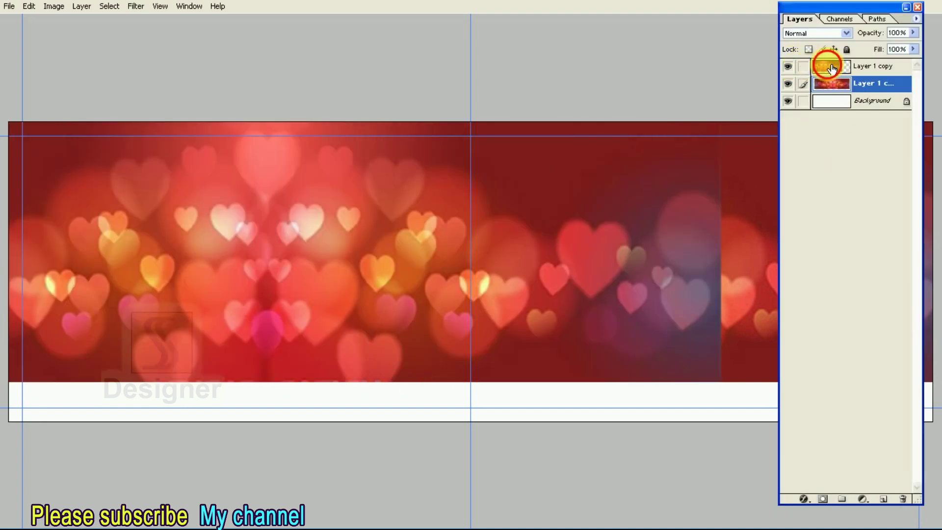
pyautogui.click(831, 68)
# - Erase the hard seam and purple haze with a larger plain eraser brush
pyautogui.press('Tab')
pyautogui.moveTo(22, 178); pyautogui.dragTo(61, 181)
pyautogui.click(60, 179)
pyautogui.press('F7')
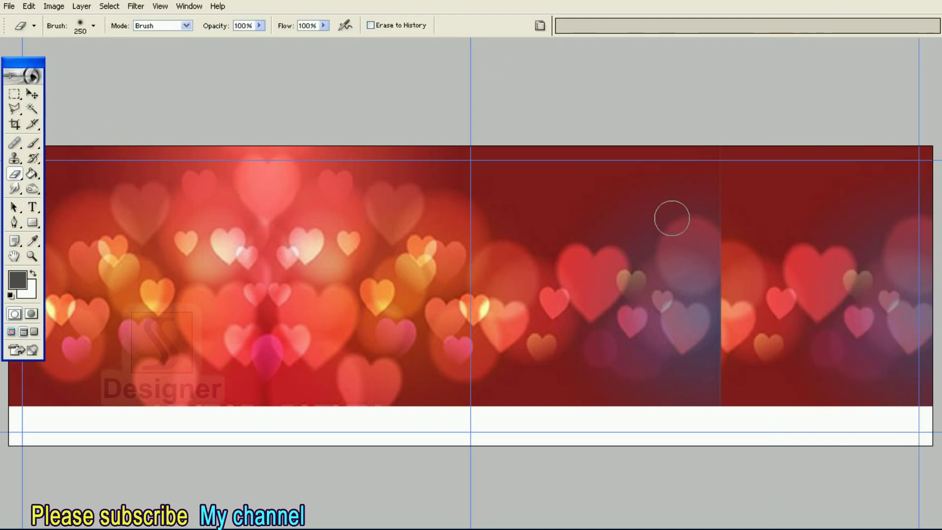
pyautogui.press(']')
pyautogui.moveTo(727, 221); pyautogui.dragTo(735, 368)
pyautogui.press(']')
pyautogui.moveTo(704, 327); pyautogui.dragTo(662, 332)
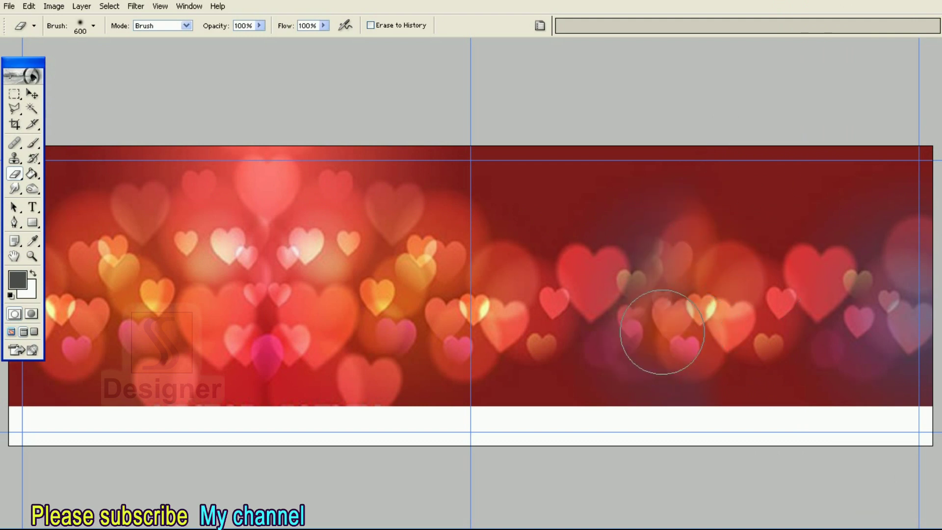
# - Link Layer 1 copy with the top hearts layer and merge them into one
pyautogui.press('F7')
pyautogui.click(807, 87)
pyautogui.click(916, 18)
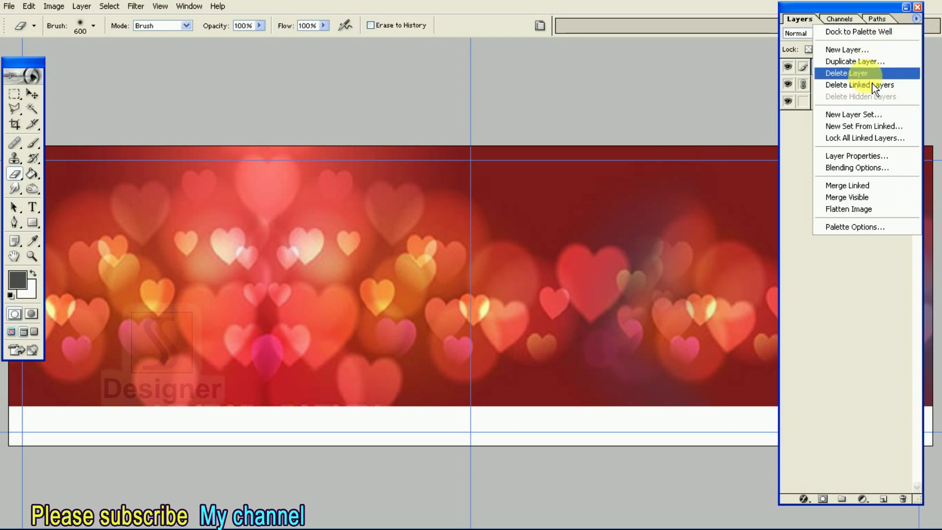
pyautogui.click(888, 186)
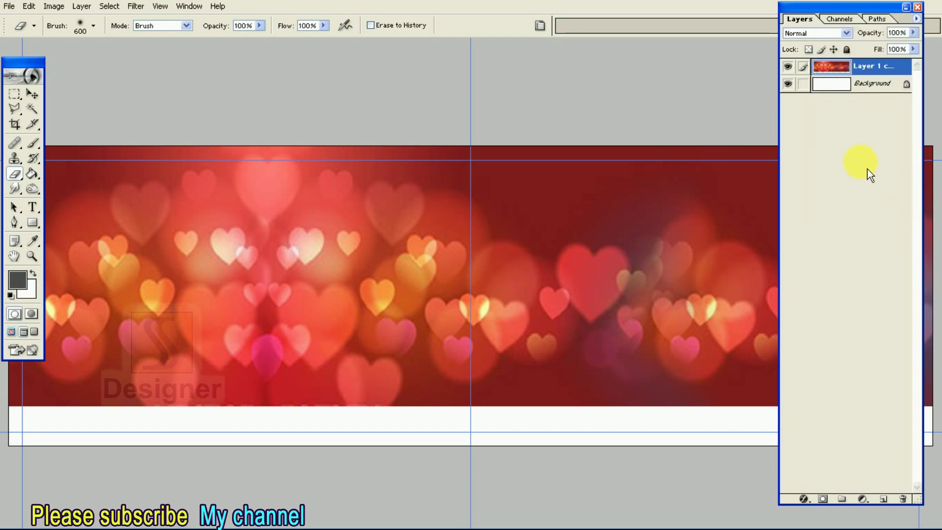
pyautogui.press('Tab')
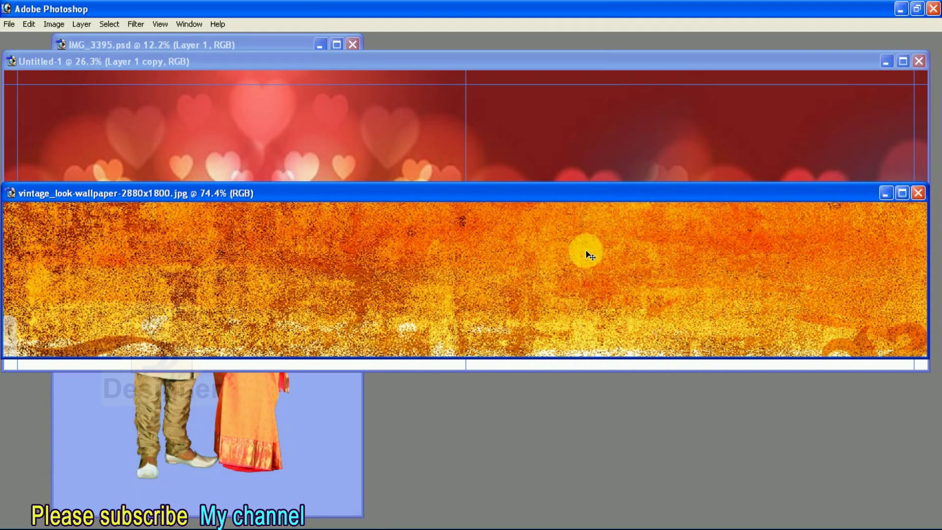
# - Copy the vintage wallpaper texture onto the album sheet
pyautogui.hotkey('ctrl', '-')
pyautogui.hotkey('ctrl', '-')
pyautogui.moveTo(486, 196); pyautogui.dragTo(623, 348)
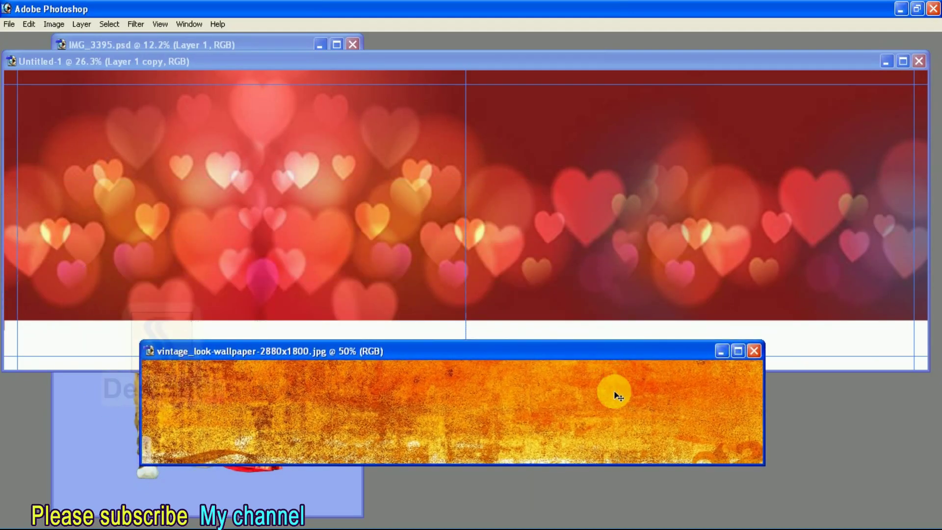
pyautogui.moveTo(618, 396)
pyautogui.mouseDown()
pyautogui.moveTo(569, 326)
pyautogui.moveTo(269, 384)
pyautogui.mouseUp()
pyautogui.press('f')
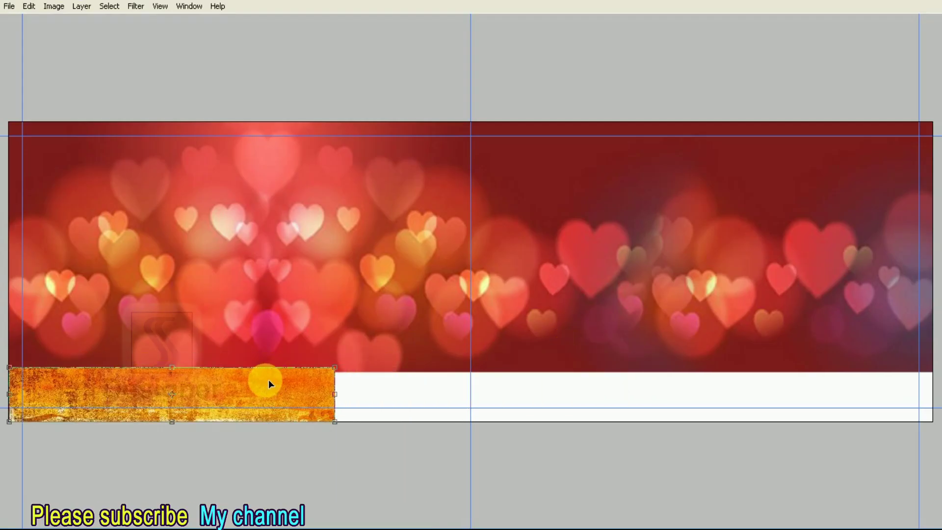
# - Stretch the orange texture wider along the bottom of the sheet
pyautogui.moveTo(338, 424); pyautogui.dragTo(484, 448)
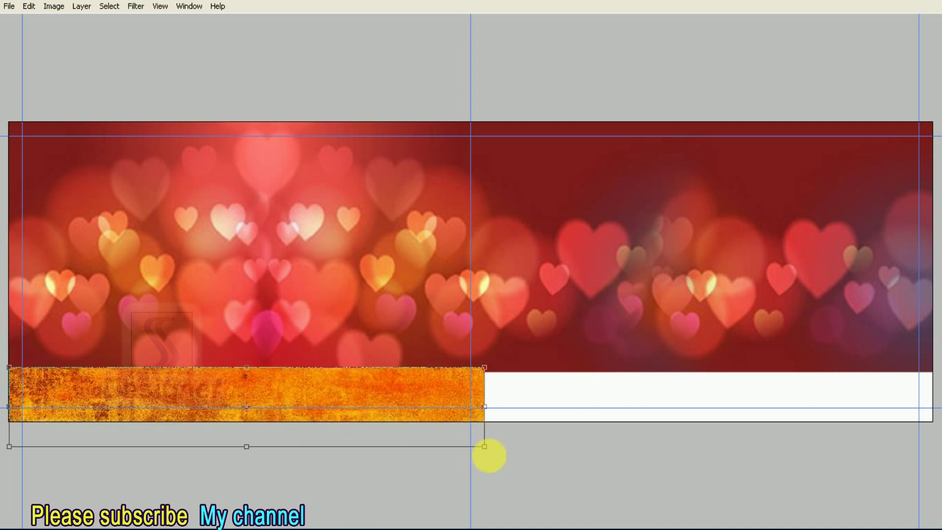
pyautogui.moveTo(488, 449); pyautogui.dragTo(504, 452)
pyautogui.scroll(-1, 505, 458)
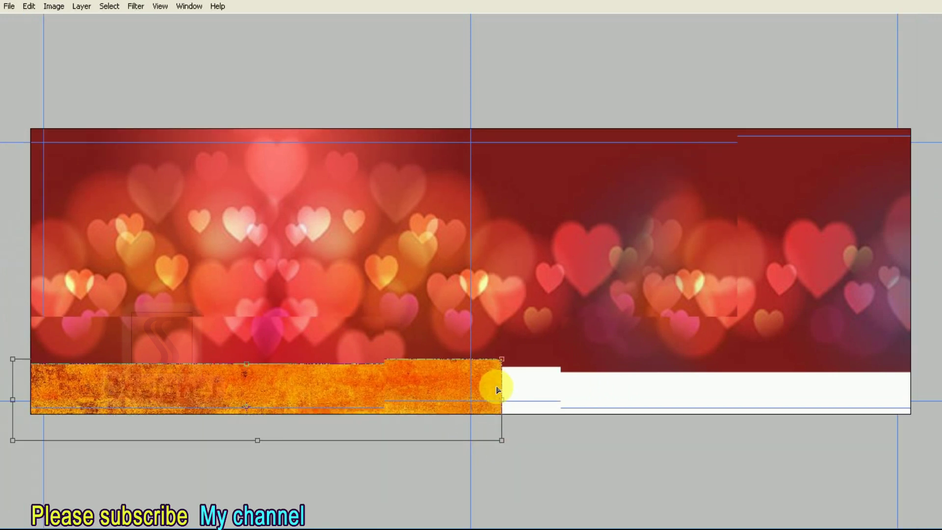
pyautogui.moveTo(506, 444); pyautogui.dragTo(509, 442)
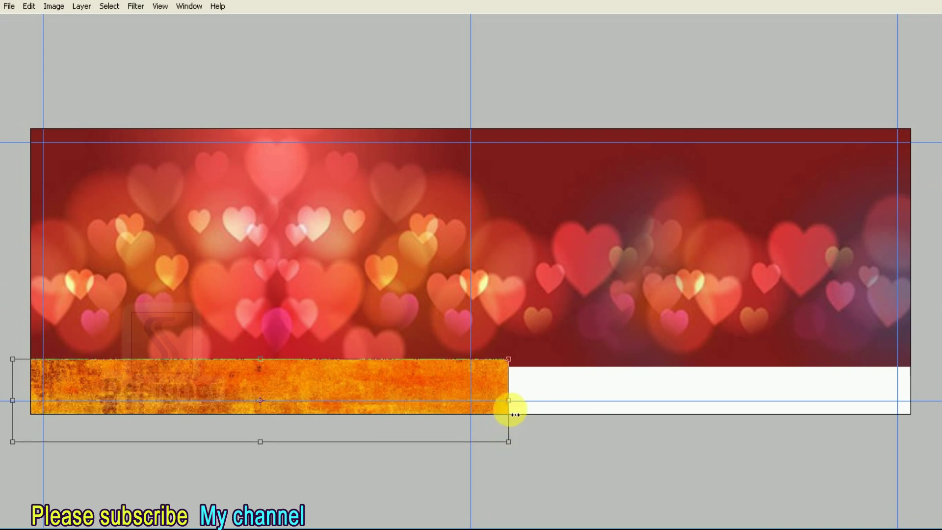
# - Distort the texture into a perspective floor with a widened bottom edge
pyautogui.rightClick(486, 380)
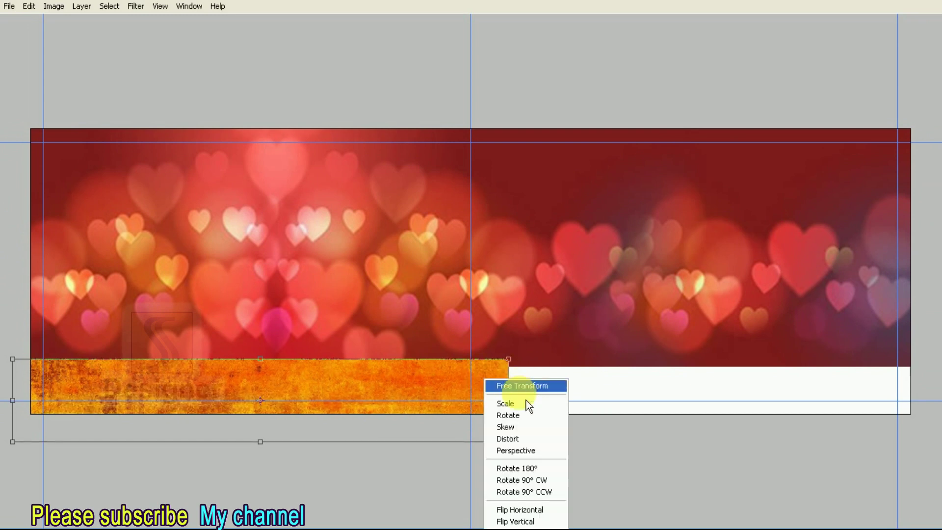
pyautogui.click(515, 437)
pyautogui.scroll(-1, 533, 415)
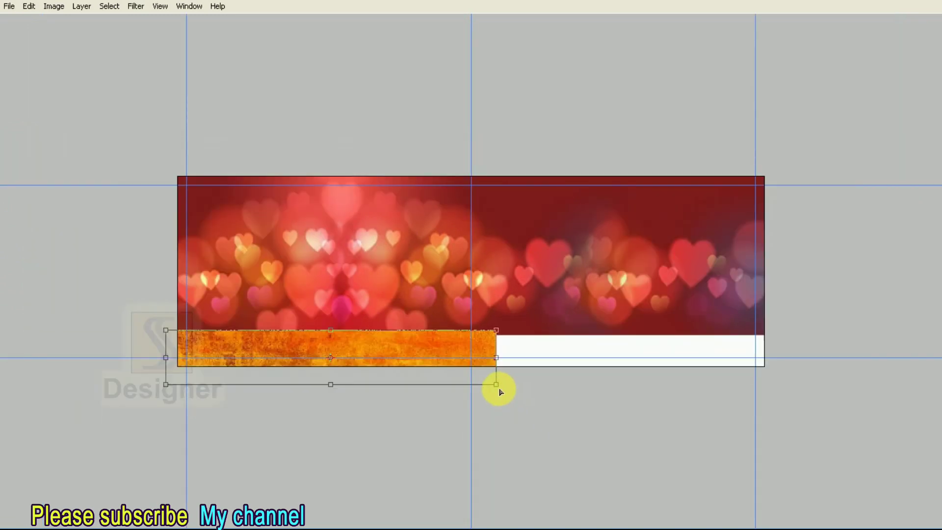
pyautogui.moveTo(496, 384); pyautogui.dragTo(680, 384)
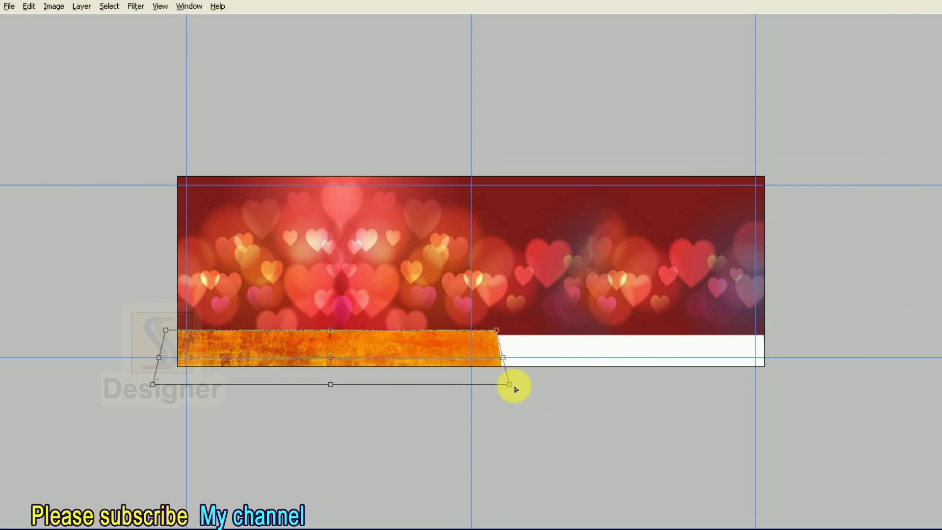
pyautogui.moveTo(526, 355); pyautogui.dragTo(533, 357)
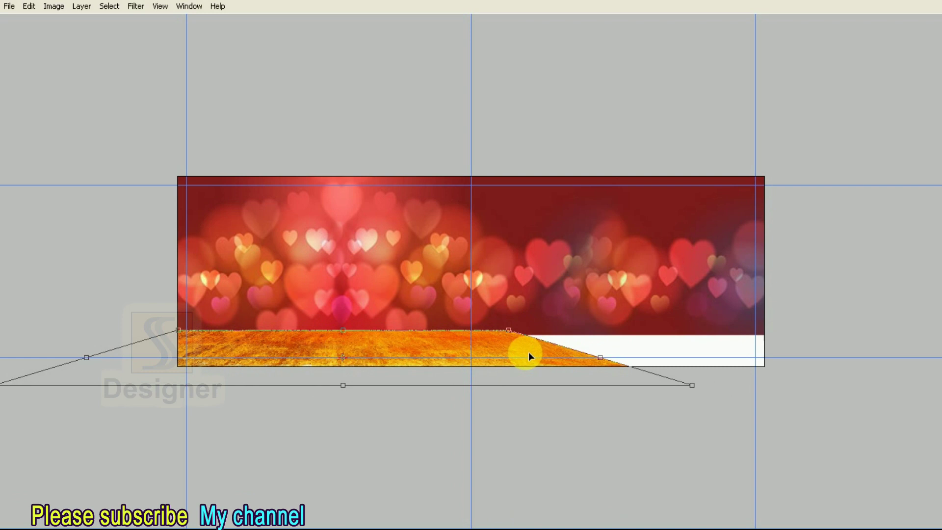
pyautogui.hotkey('ctrl', '0')
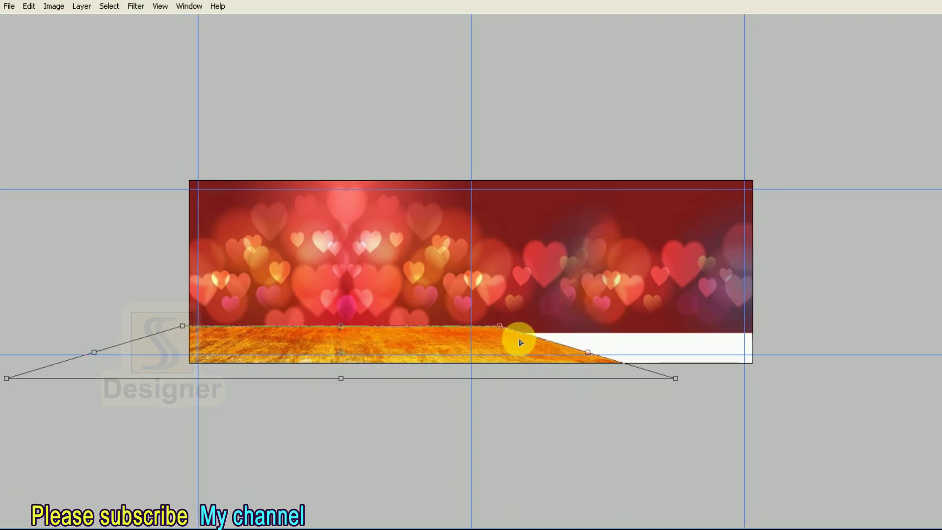
pyautogui.moveTo(672, 377); pyautogui.dragTo(713, 377)
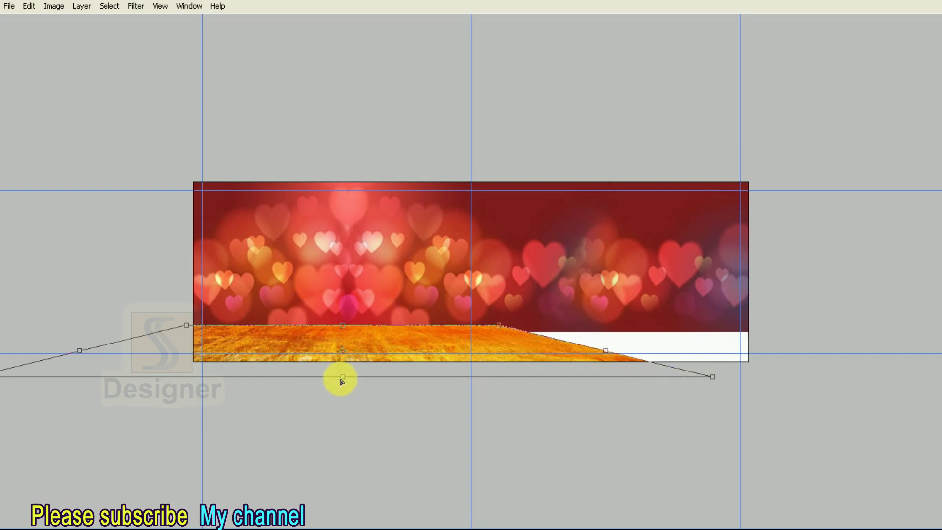
# - Flatten the floor's bottom edge, nudge it up, and apply the transform
pyautogui.rightClick(366, 341)
pyautogui.click(373, 347)
pyautogui.moveTo(343, 377); pyautogui.dragTo(342, 367)
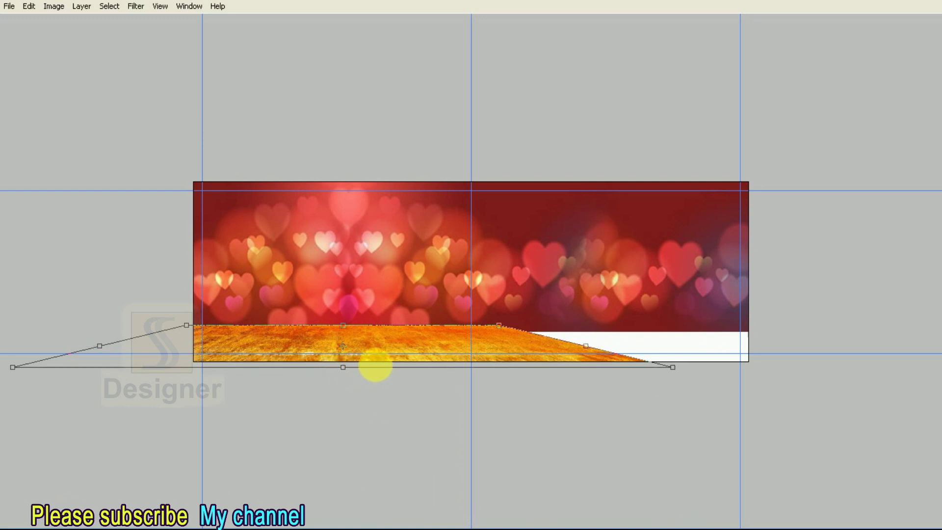
pyautogui.hotkey('ctrl', '+')
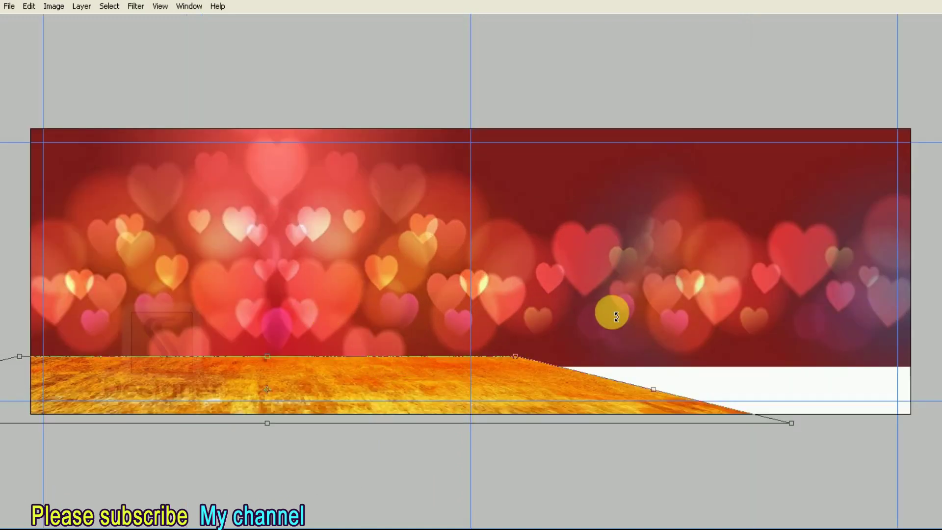
pyautogui.press('Up')
pyautogui.press('Up')
pyautogui.press('Up')
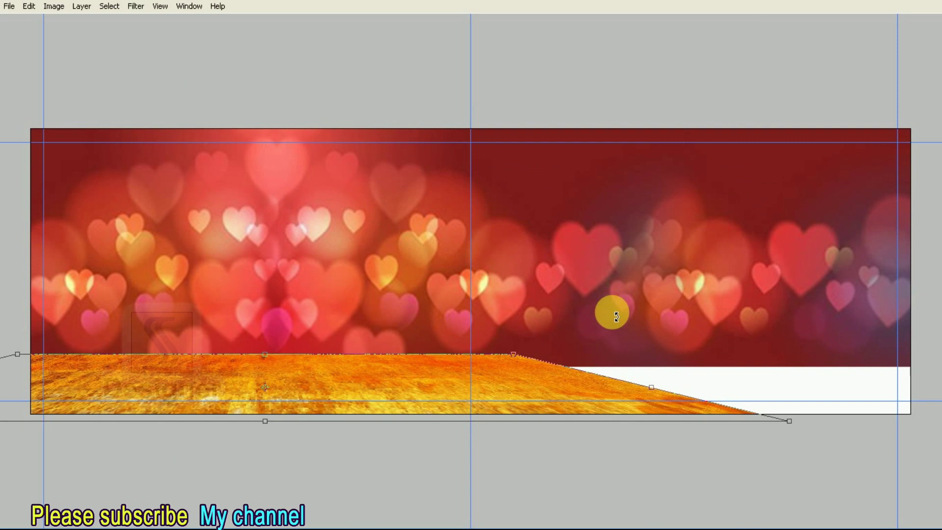
pyautogui.press('Up')
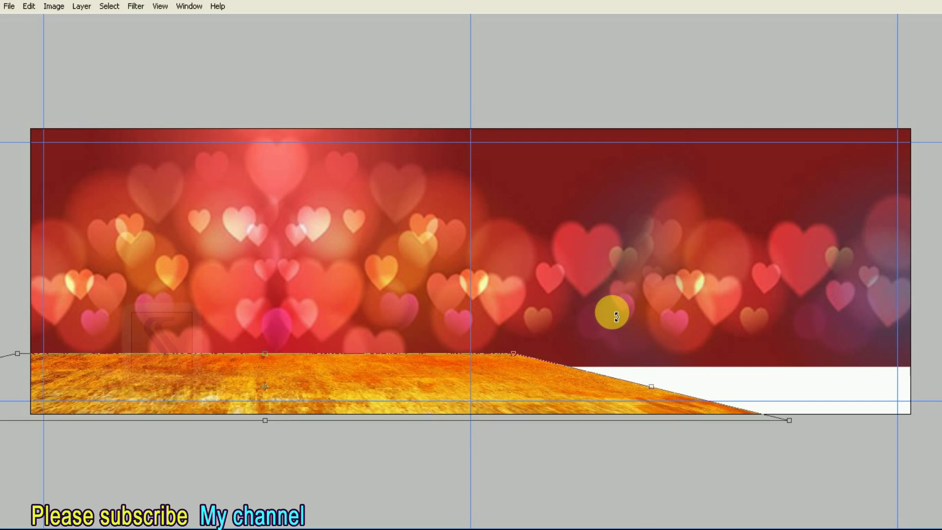
pyautogui.press('Return')
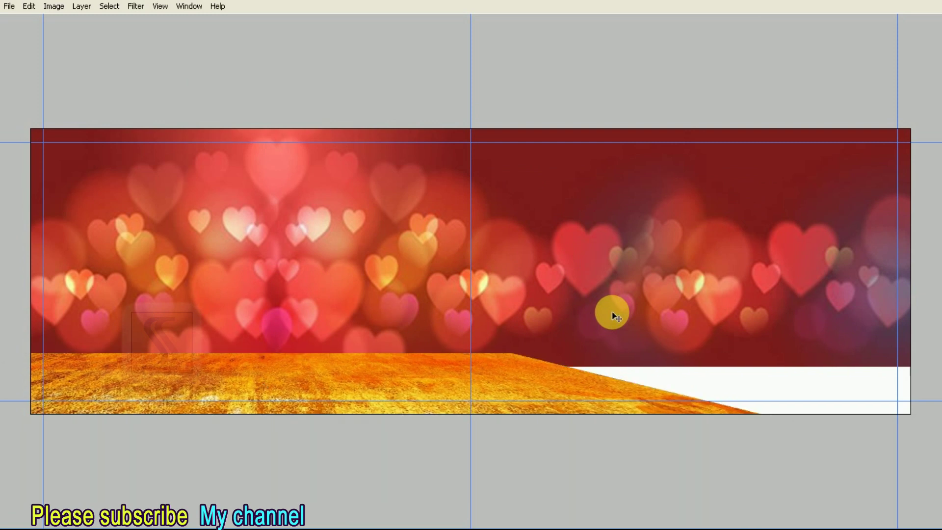
# - Duplicate the floor layer and move the copy to span the full width
pyautogui.press('F7')
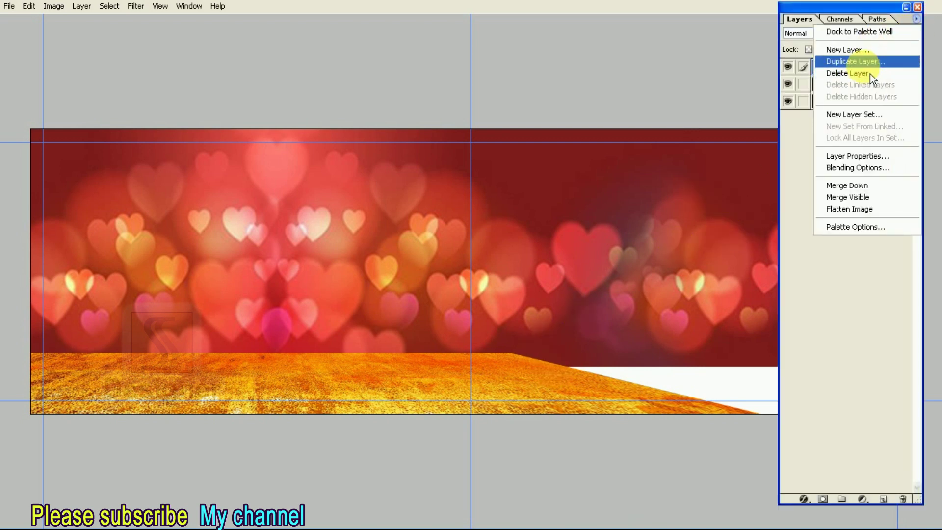
pyautogui.click(863, 63)
pyautogui.click(582, 221)
pyautogui.press('Tab')
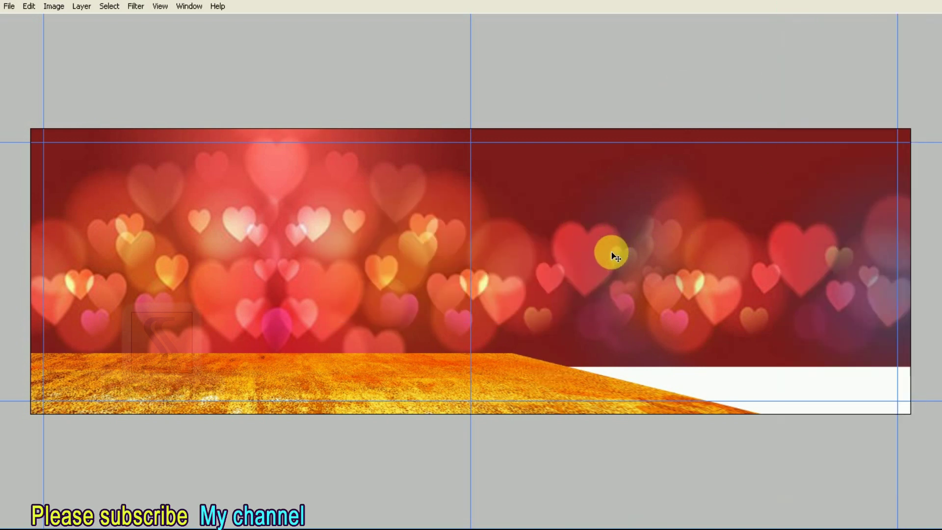
pyautogui.moveTo(334, 387); pyautogui.dragTo(669, 384)
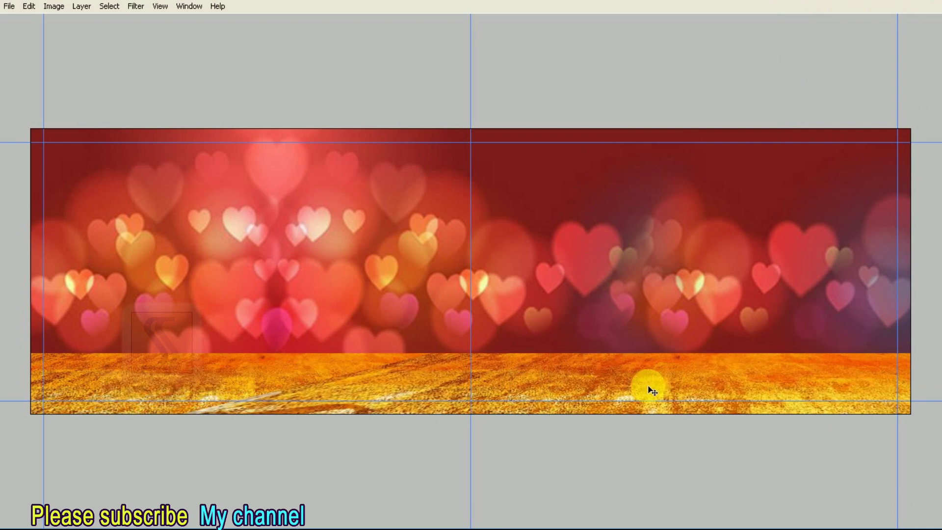
# - Erase the seam between the two floor pieces
pyautogui.press('Tab')
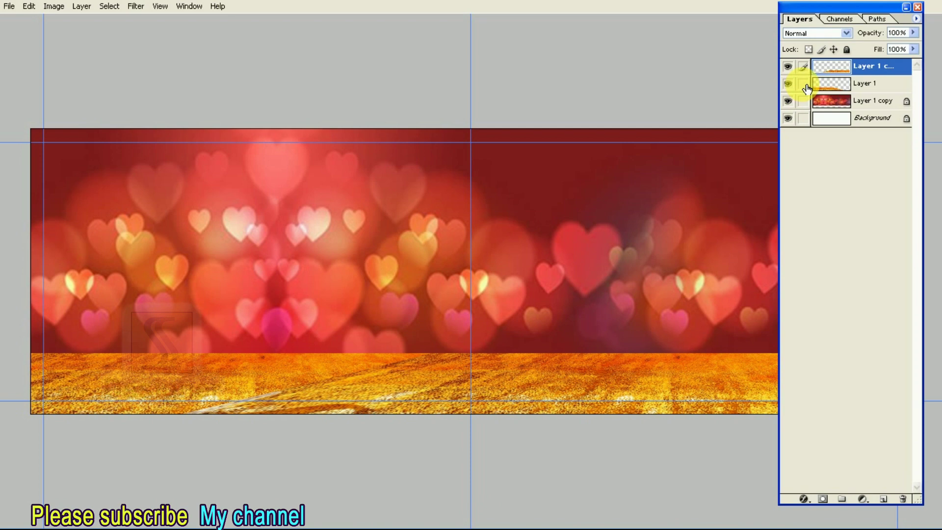
pyautogui.click(788, 67)
pyautogui.press('Tab')
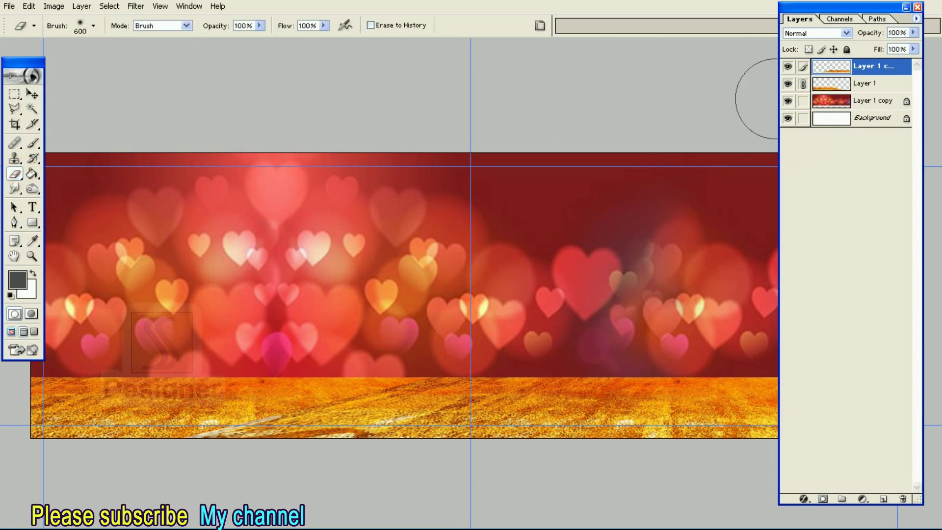
pyautogui.click(789, 66)
pyautogui.moveTo(401, 390); pyautogui.dragTo(174, 445)
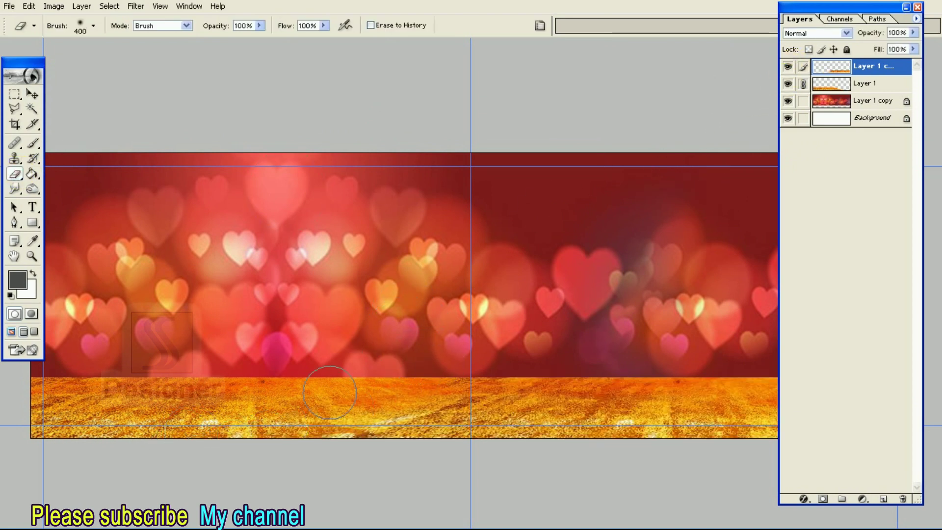
# - Merge the two floor layers and restack so the hearts layer sits on top
pyautogui.click(915, 18)
pyautogui.click(896, 187)
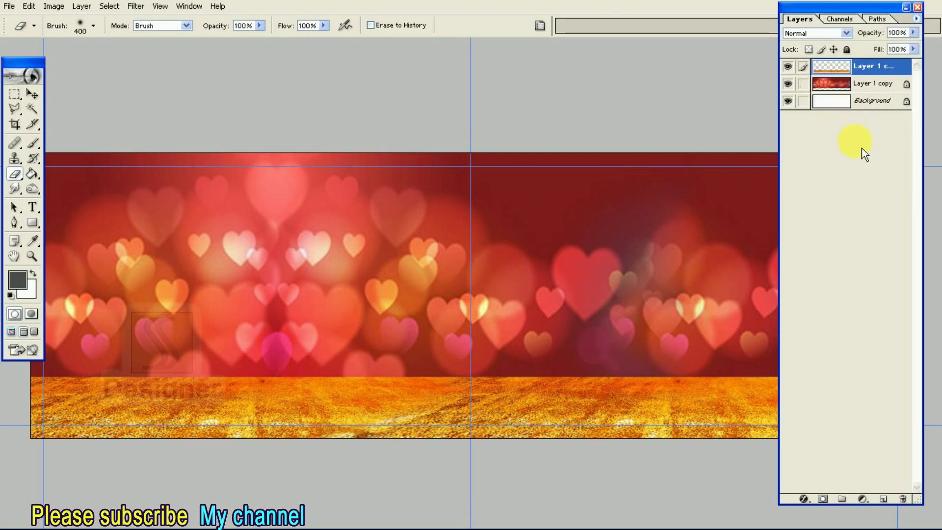
pyautogui.hotkey('ctrl', '[')
pyautogui.press('F7')
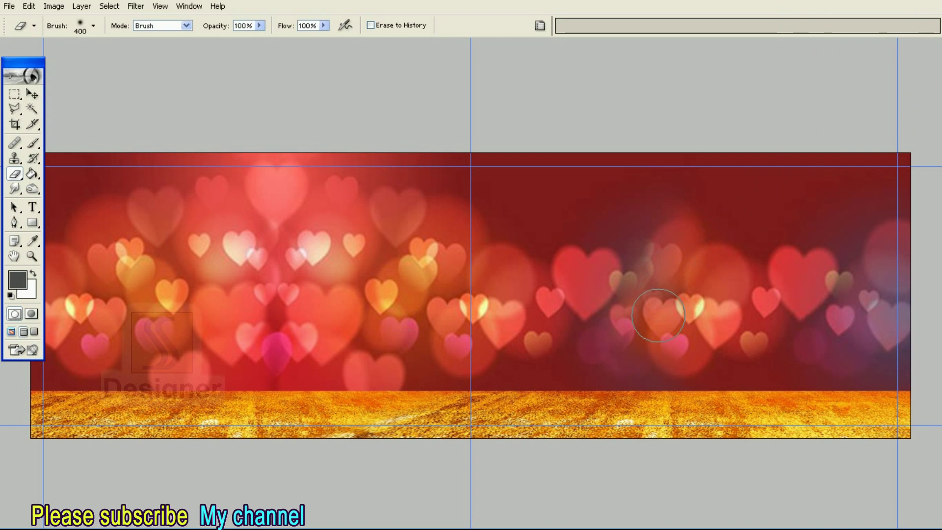
pyautogui.press('Tab')
pyautogui.press('F7')
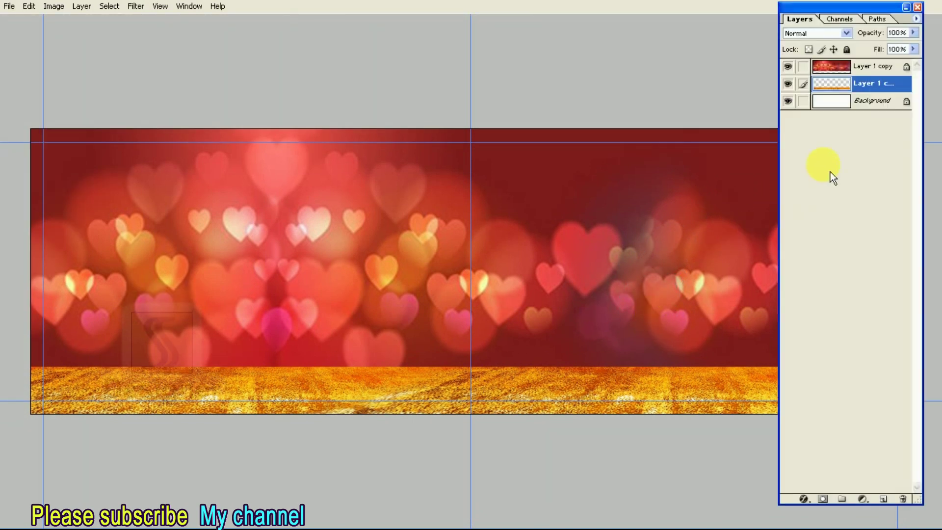
pyautogui.hotkey('ctrl', ']')
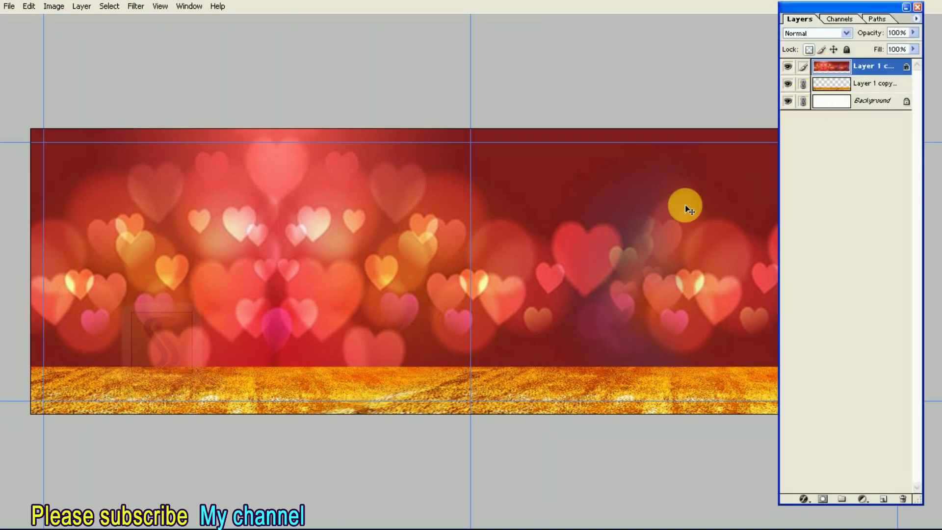
pyautogui.press('F7')
pyautogui.hotkey('ctrl', '0')
# - Check the top layer's visibility and pick the Eraser, then Rectangular Marquee
pyautogui.press('Tab')
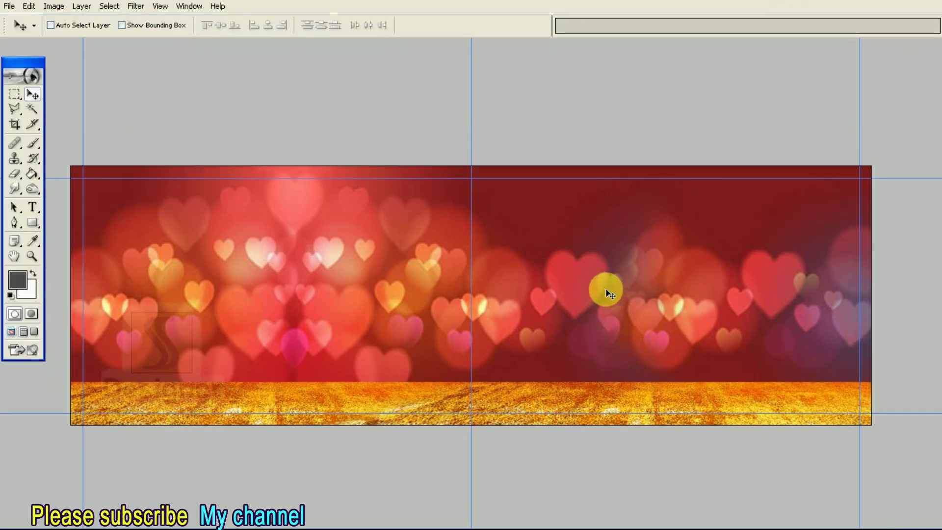
pyautogui.press('F7')
pyautogui.click(788, 66)
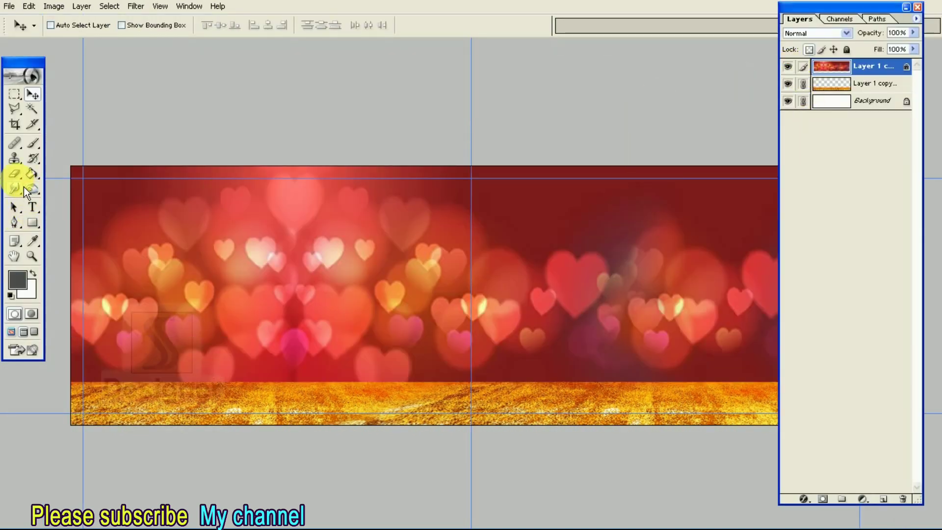
pyautogui.moveTo(15, 174); pyautogui.dragTo(49, 171)
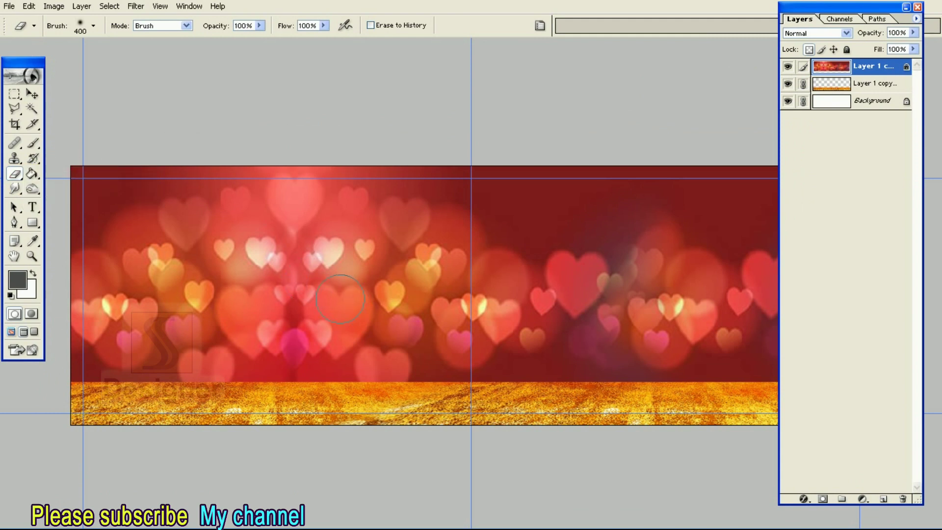
pyautogui.press('F7')
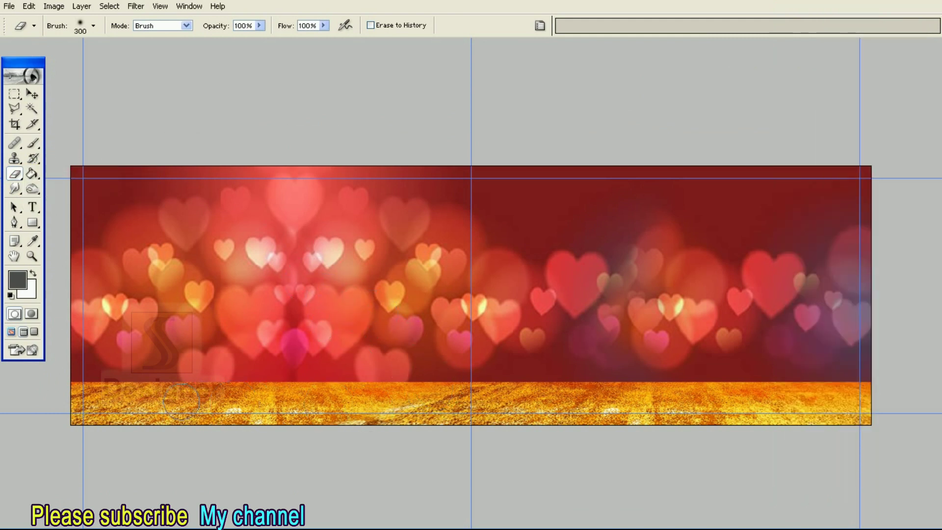
pyautogui.moveTo(15, 94); pyautogui.dragTo(52, 96)
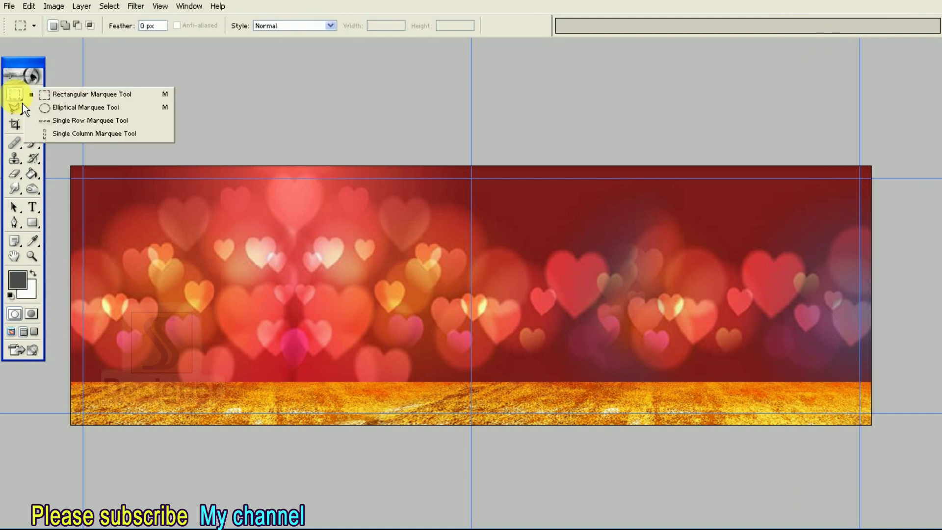
# - Select the sheet's bottom strip and feather the selection by 20 pixels
pyautogui.moveTo(32, 437); pyautogui.dragTo(931, 370)
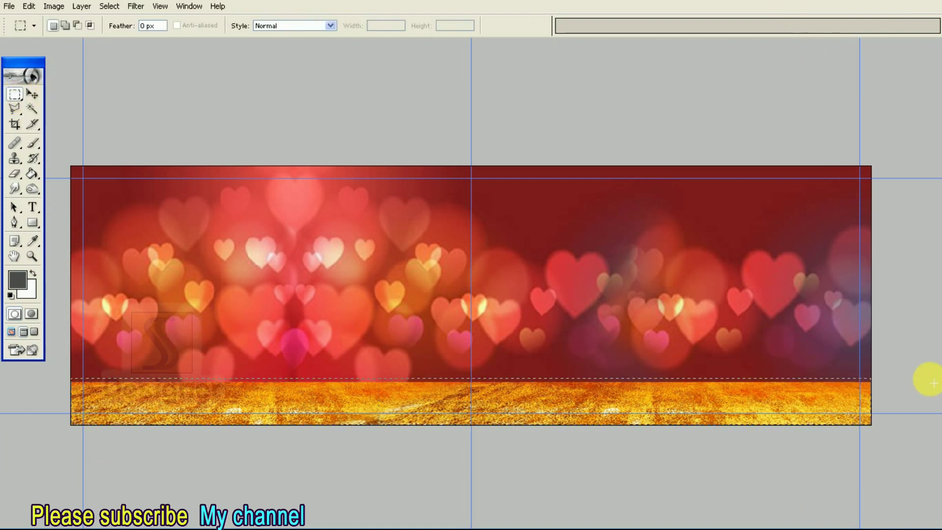
pyautogui.press('F7')
pyautogui.click(787, 67)
pyautogui.click(831, 69)
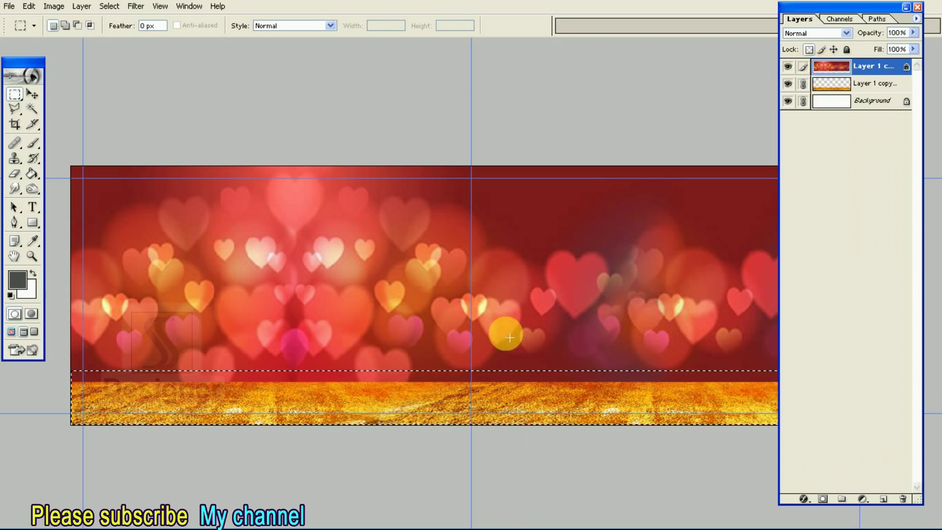
pyautogui.rightClick(453, 395)
pyautogui.click(484, 227)
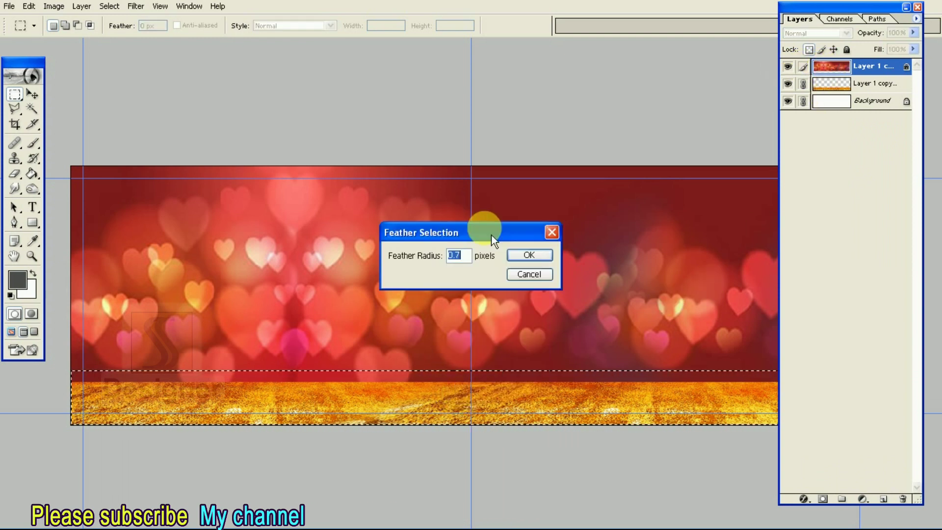
pyautogui.write('20')
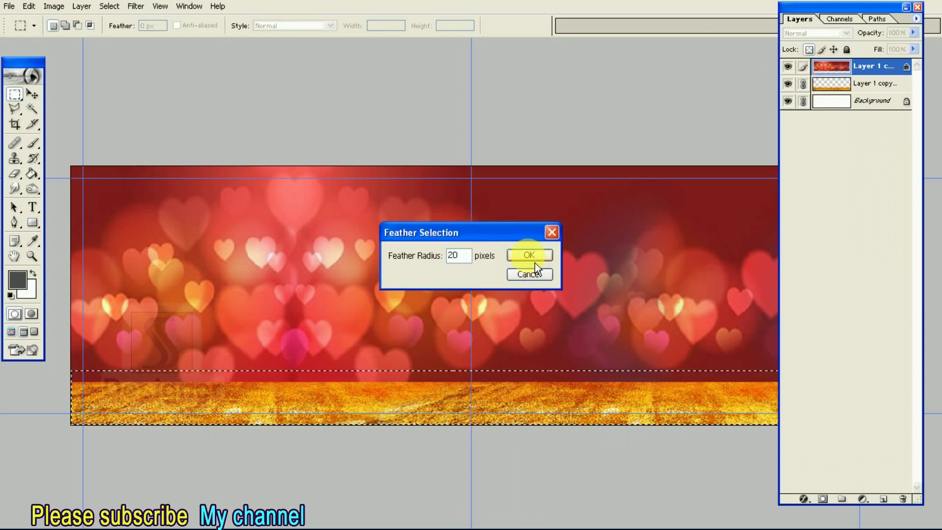
pyautogui.click(531, 256)
# - Delete the hearts inside the strip, deselect, activate the gold layer, and hide guides
pyautogui.press('v')
pyautogui.rightClick(591, 260)
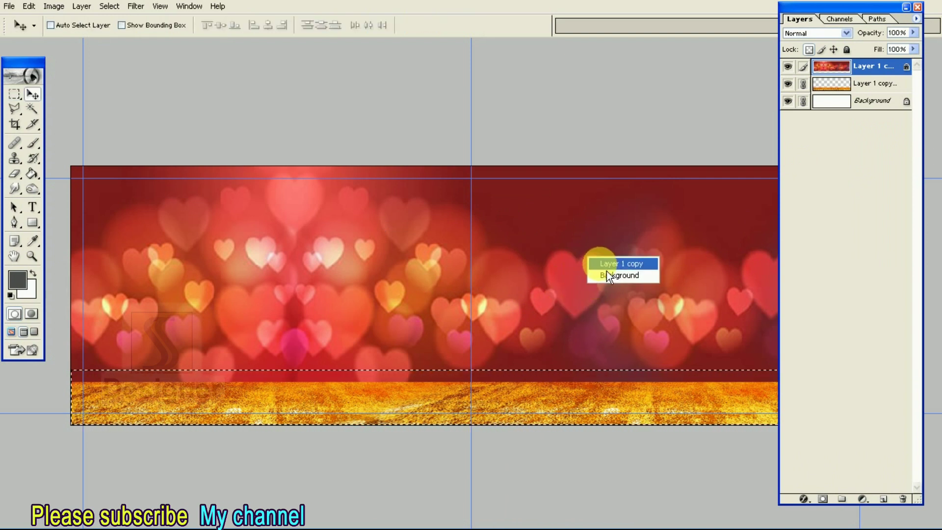
pyautogui.click(607, 265)
pyautogui.press('Delete')
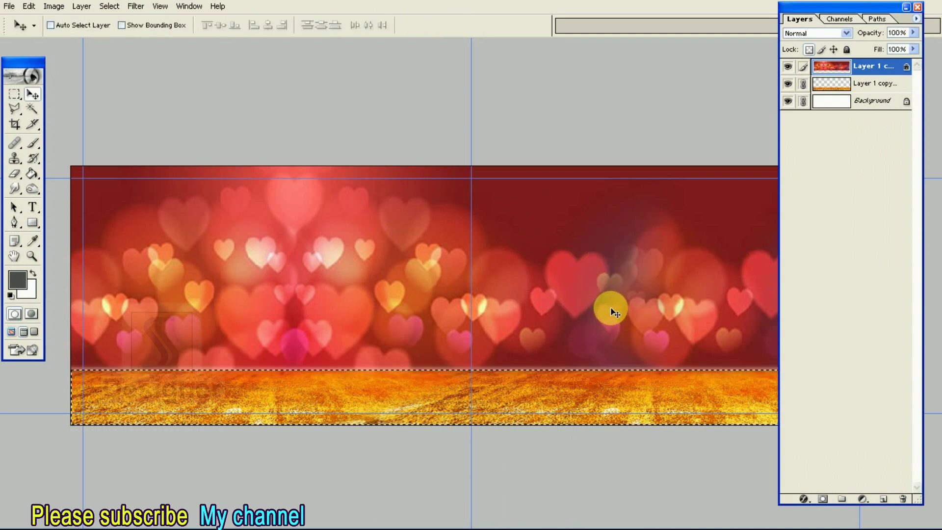
pyautogui.hotkey('ctrl', 'd')
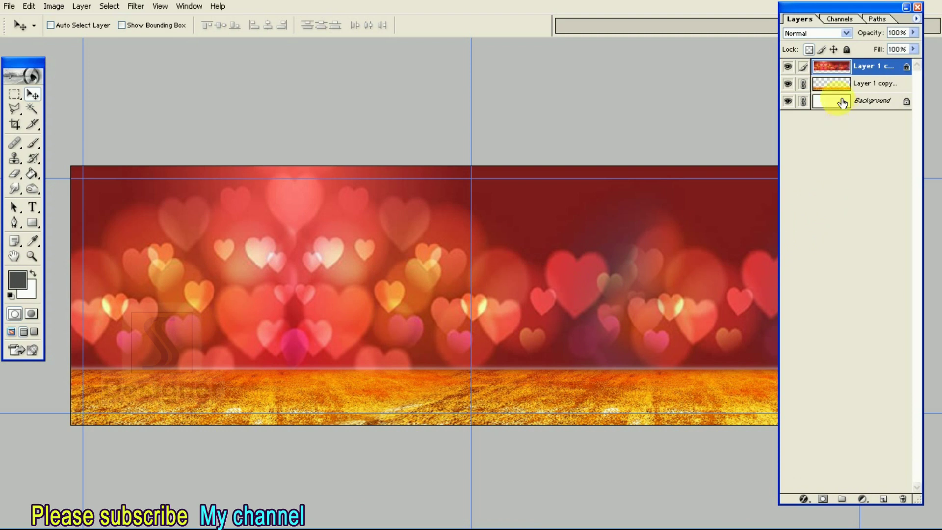
pyautogui.click(829, 86)
pyautogui.press('Tab')
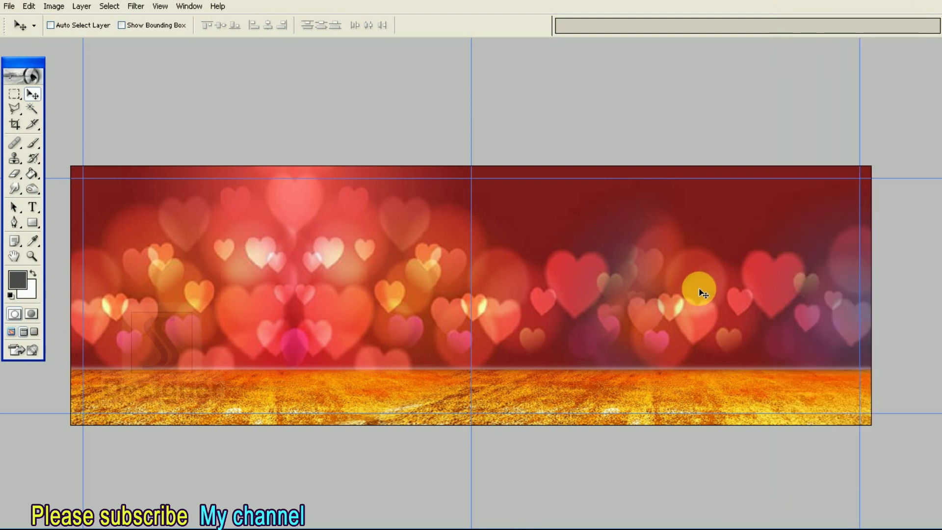
pyautogui.hotkey('ctrl', 'h')
# - Stretch the gold floor upward to 128.1% height and review the three-layer list
pyautogui.hotkey('ctrl', 't')
pyautogui.moveTo(591, 369); pyautogui.dragTo(604, 353)
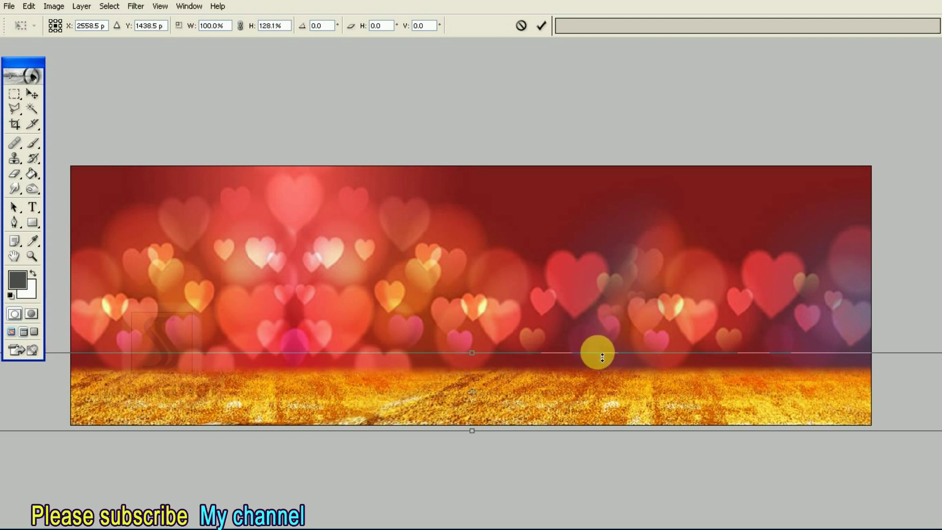
pyautogui.press('Return')
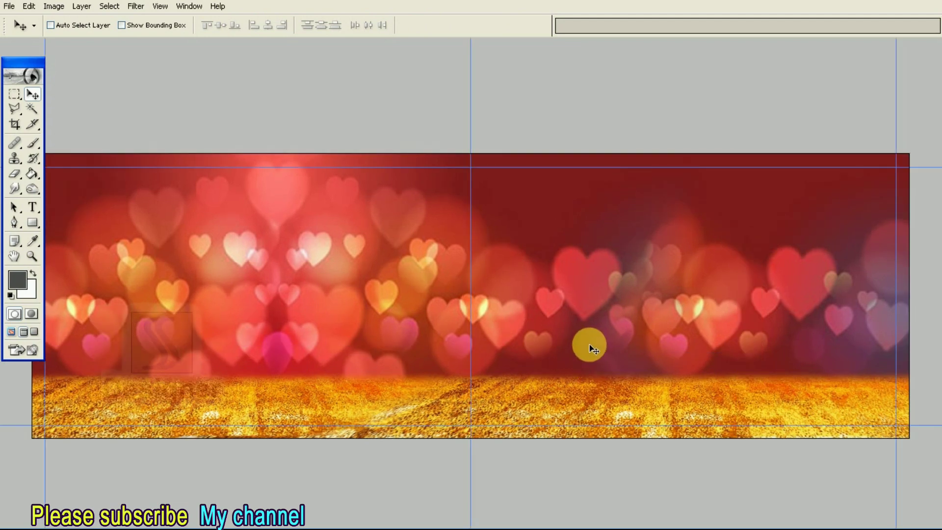
pyautogui.press('F7')
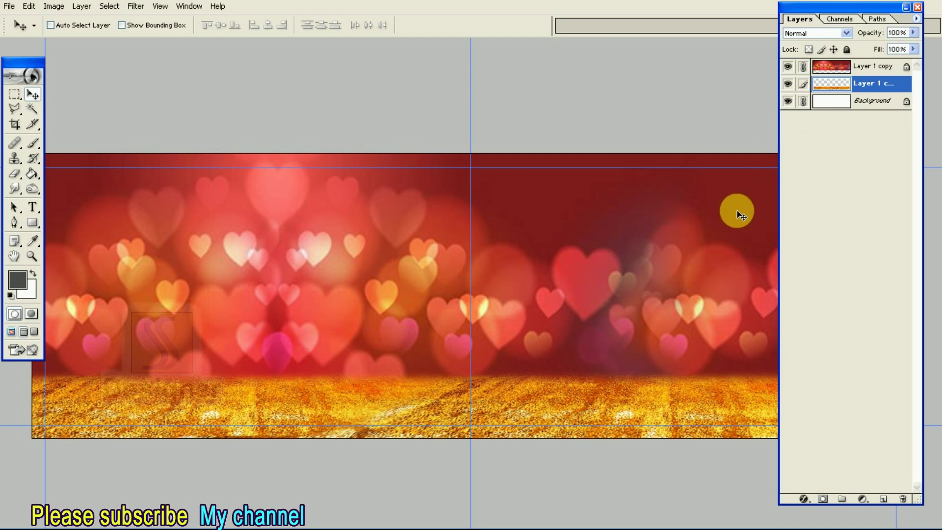
pyautogui.press('F7')
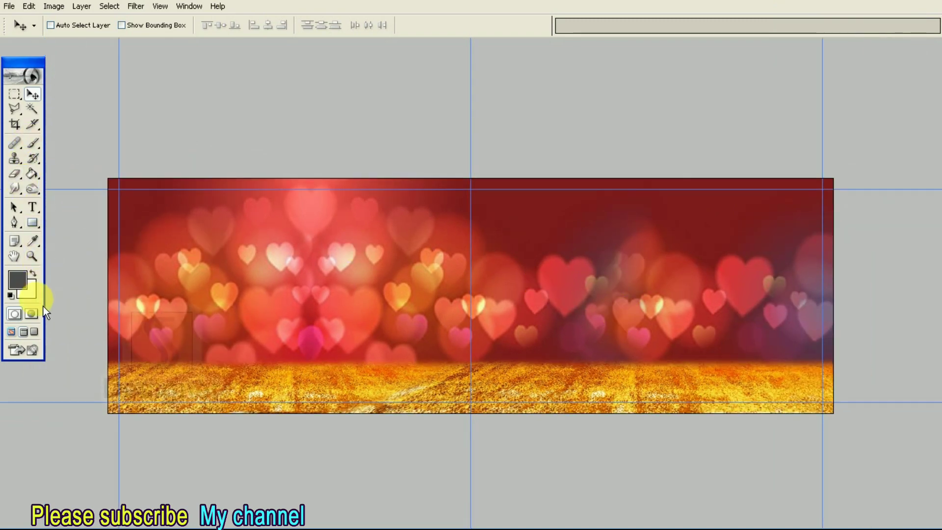
# - With the Polygonal Lasso, trace a curved left edge from above the sheet down through the hearts
pyautogui.click(14, 109)
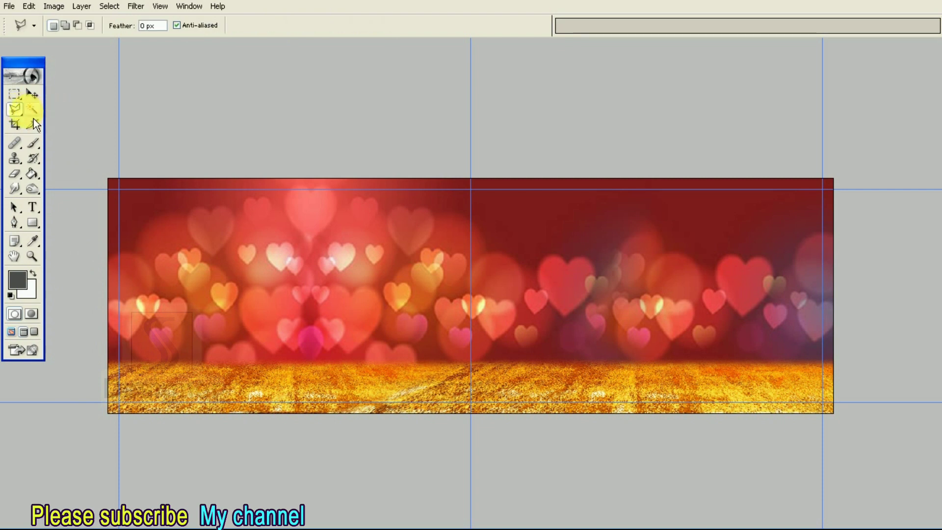
pyautogui.rightClick(16, 109)
pyautogui.click(73, 122)
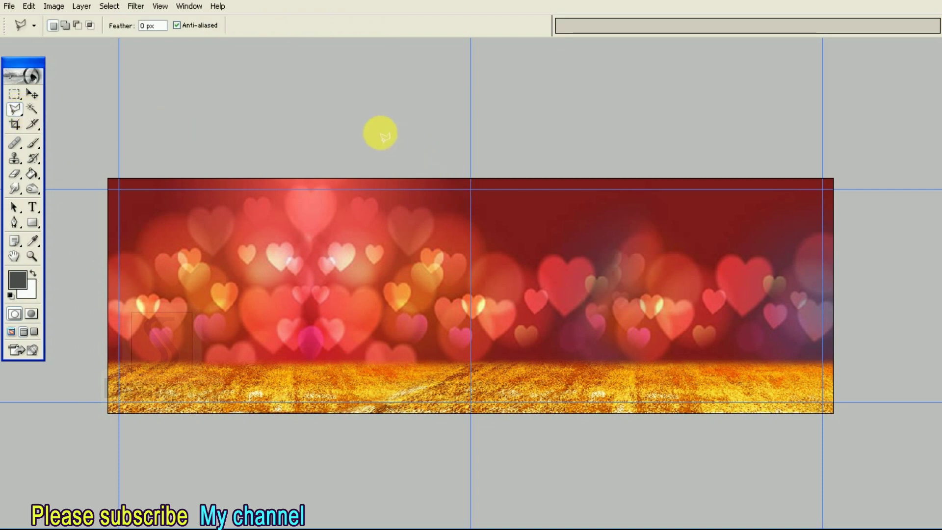
pyautogui.click(333, 104)
pyautogui.click(499, 189)
pyautogui.click(539, 276)
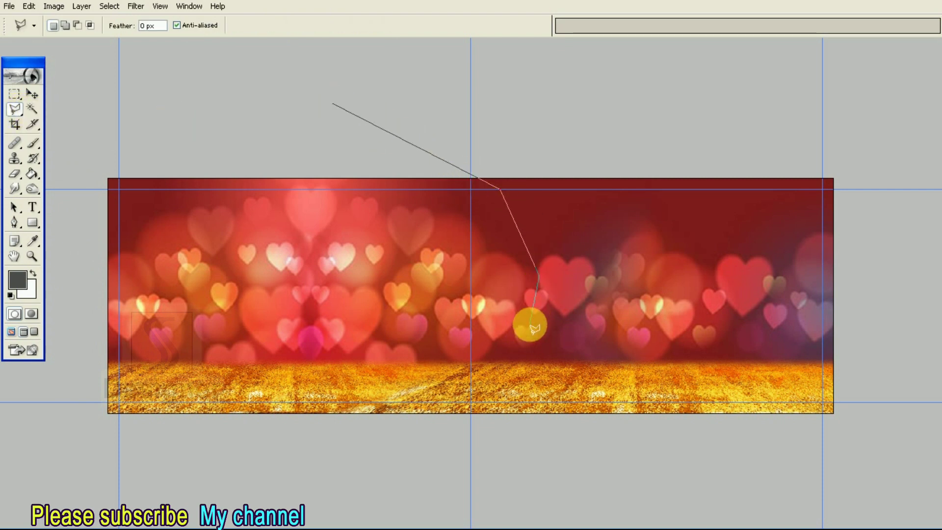
pyautogui.click(498, 352)
# - Carry the outline under the bottom edge, up the right side and across the top, closing it
pyautogui.click(327, 437)
pyautogui.click(308, 472)
pyautogui.click(838, 469)
pyautogui.click(941, 316)
pyautogui.click(824, 95)
pyautogui.click(736, 84)
pyautogui.doubleClick(633, 106)
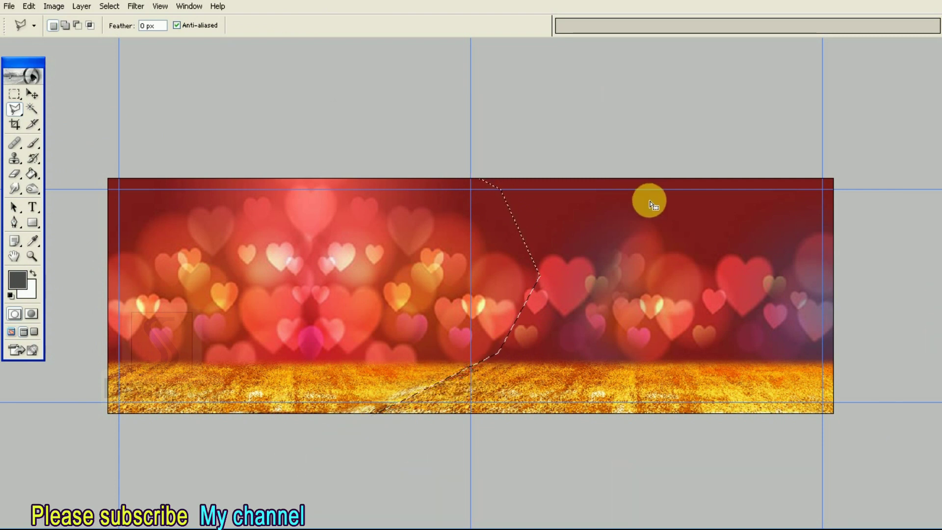
# - Feather the selection by 250 pixels and toggle the top layer's visibility to check it
pyautogui.rightClick(708, 233)
pyautogui.click(738, 265)
pyautogui.write('250')
pyautogui.click(549, 254)
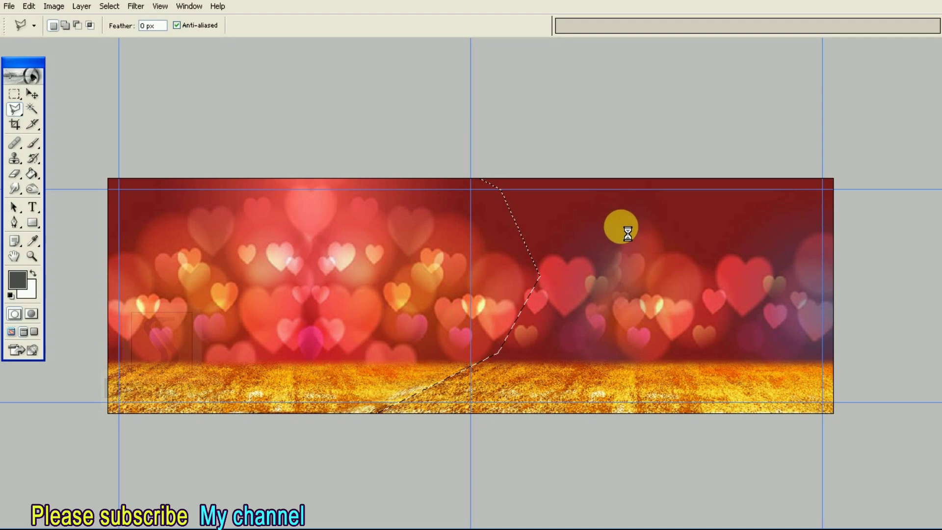
pyautogui.click(787, 66)
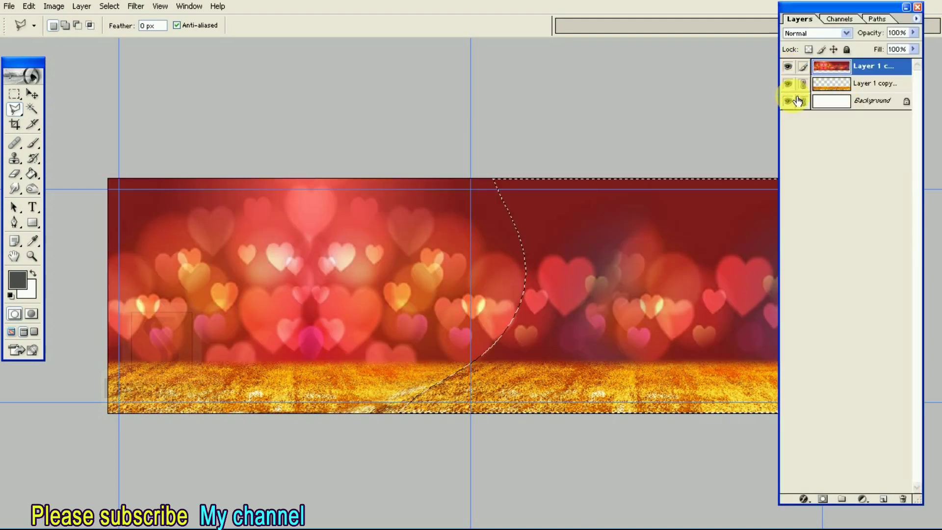
# - Apply a Gaussian Blur of about 38 pixels to the selected right side of the hearts
pyautogui.press('v')
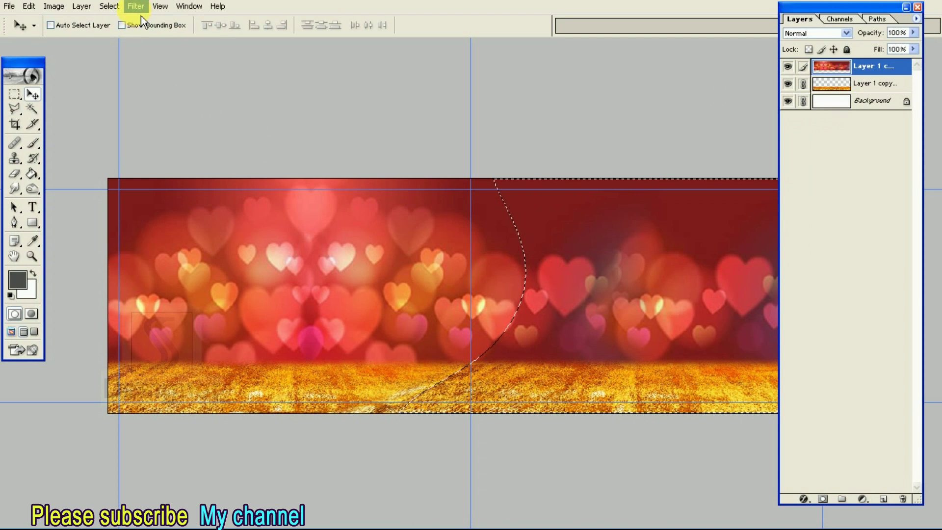
pyautogui.click(137, 6)
pyautogui.moveTo(143, 91)
pyautogui.click(331, 118)
pyautogui.moveTo(525, 225); pyautogui.dragTo(514, 225)
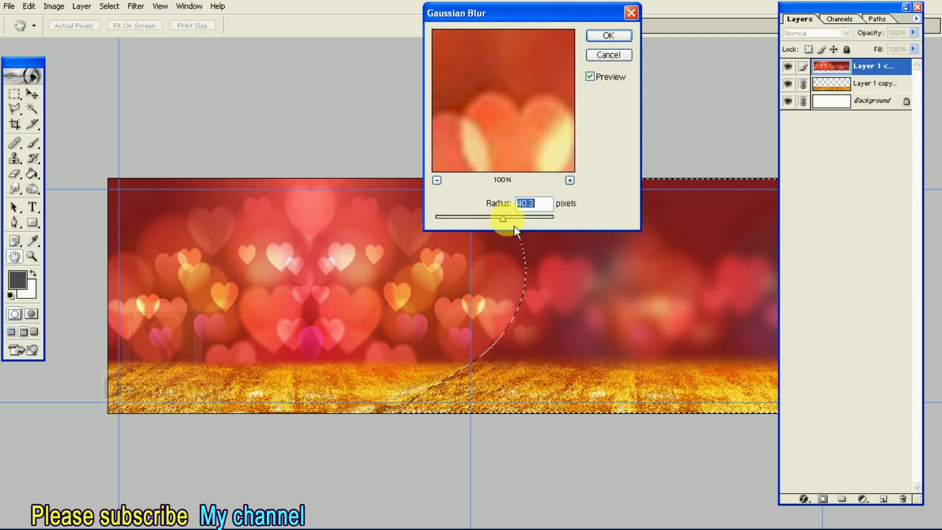
pyautogui.click(608, 35)
# - Blur the gold floor's right side too, deselect, and move the heart-bokeh layer to the top
pyautogui.press('v')
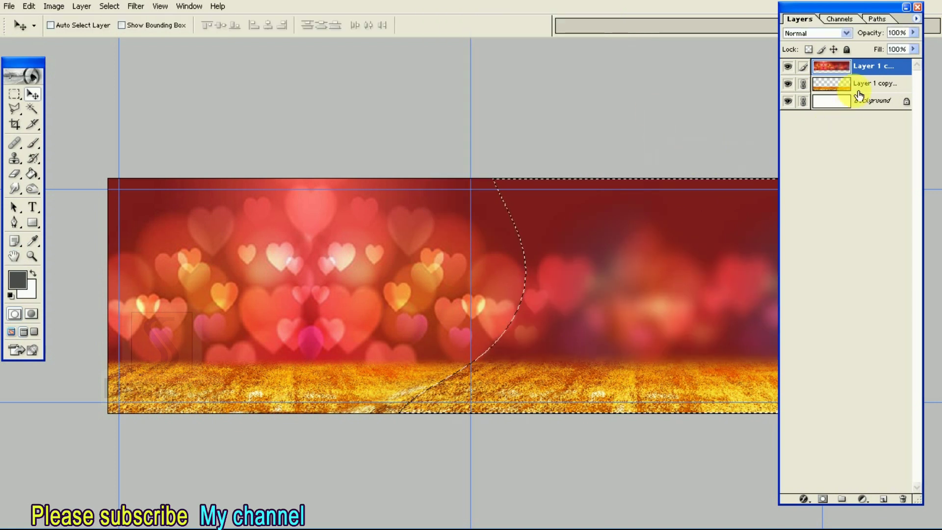
pyautogui.click(849, 89)
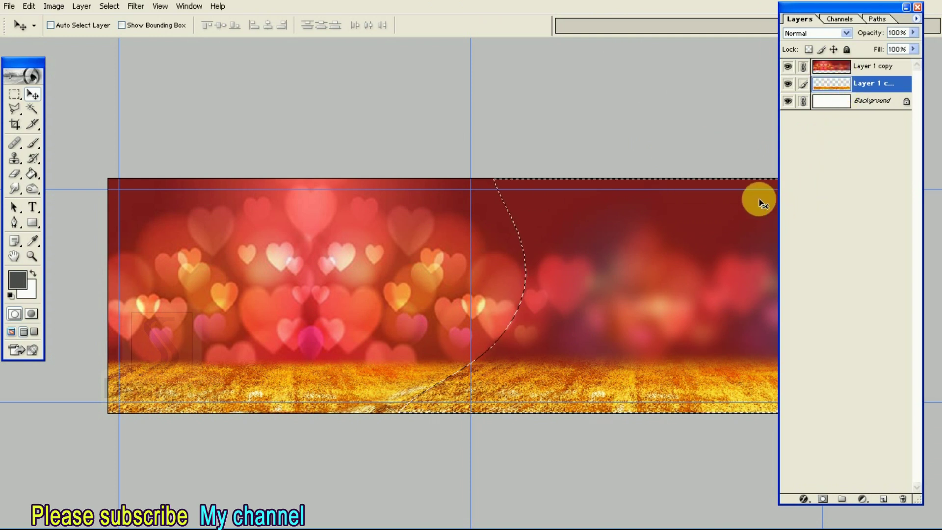
pyautogui.moveTo(732, 205); pyautogui.dragTo(734, 211)
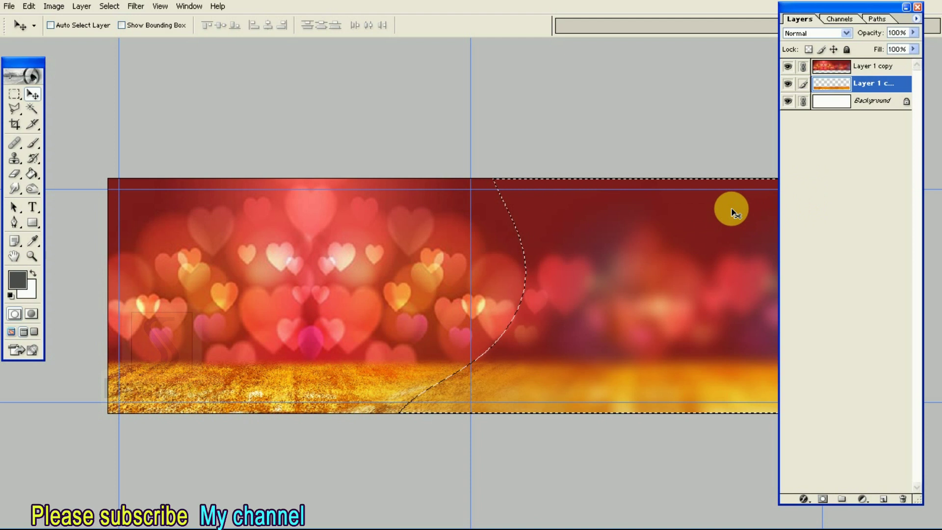
pyautogui.hotkey('ctrl', 'd')
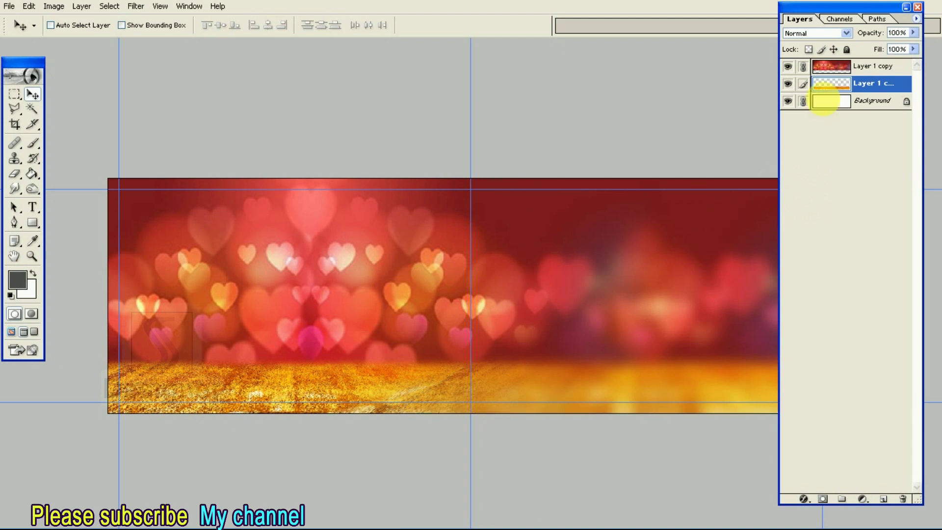
pyautogui.moveTo(829, 88); pyautogui.dragTo(832, 72)
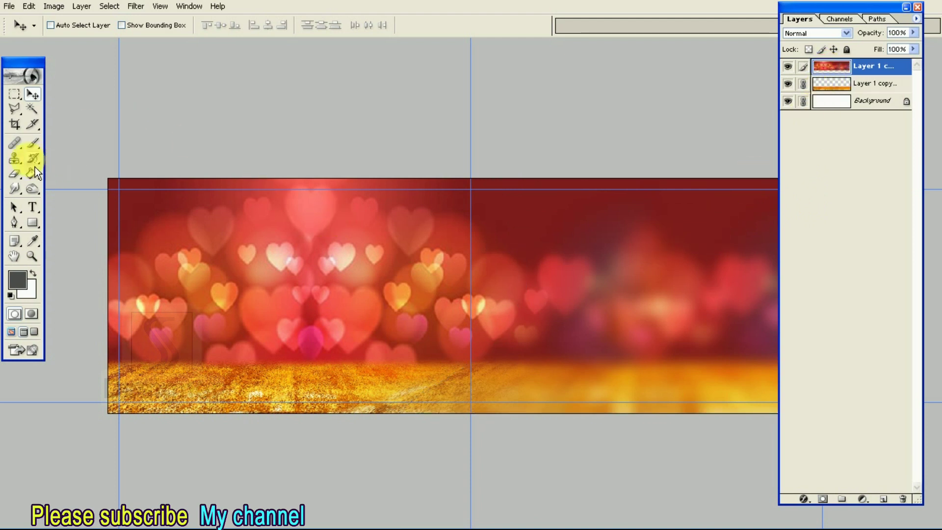
# - Set up the Clone Stamp at 40% opacity and zoom in on the banner in full screen
pyautogui.click(14, 158)
pyautogui.click(54, 167)
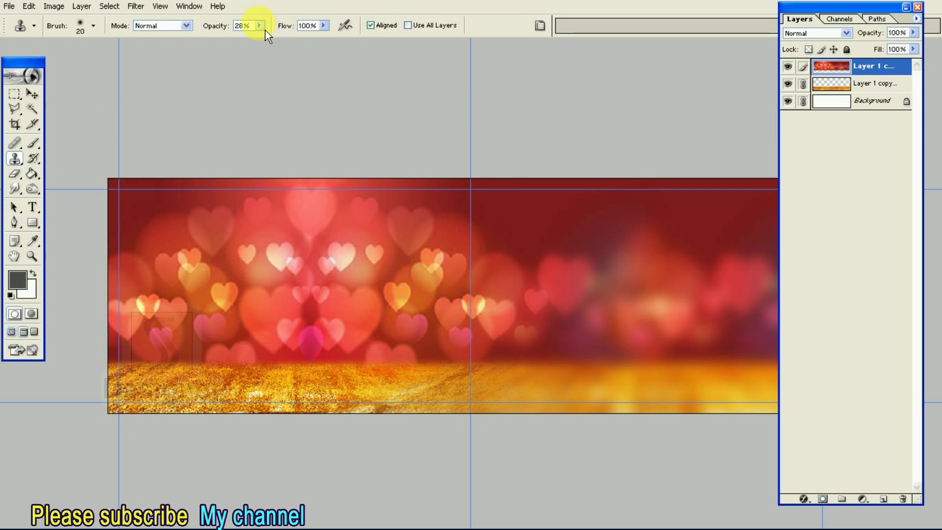
pyautogui.moveTo(269, 47); pyautogui.dragTo(275, 45)
pyautogui.press('Tab')
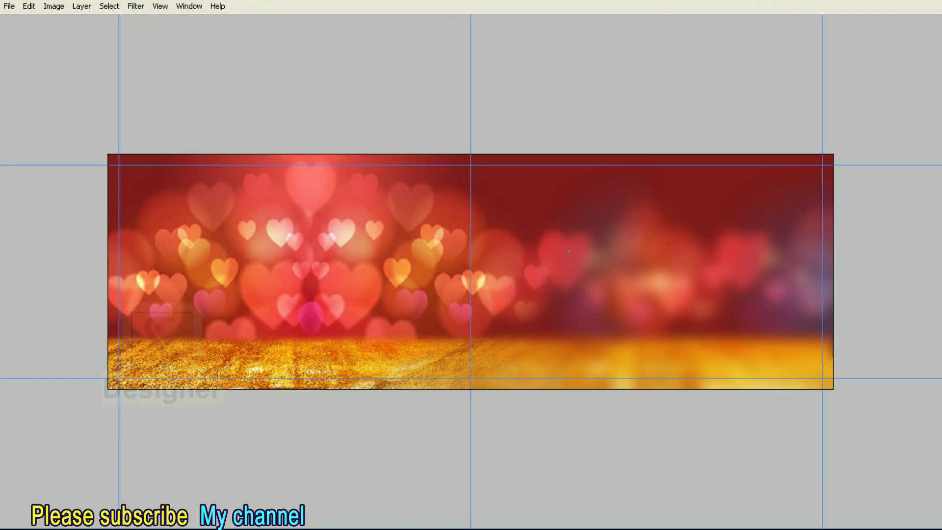
pyautogui.hotkey('ctrl', '+')
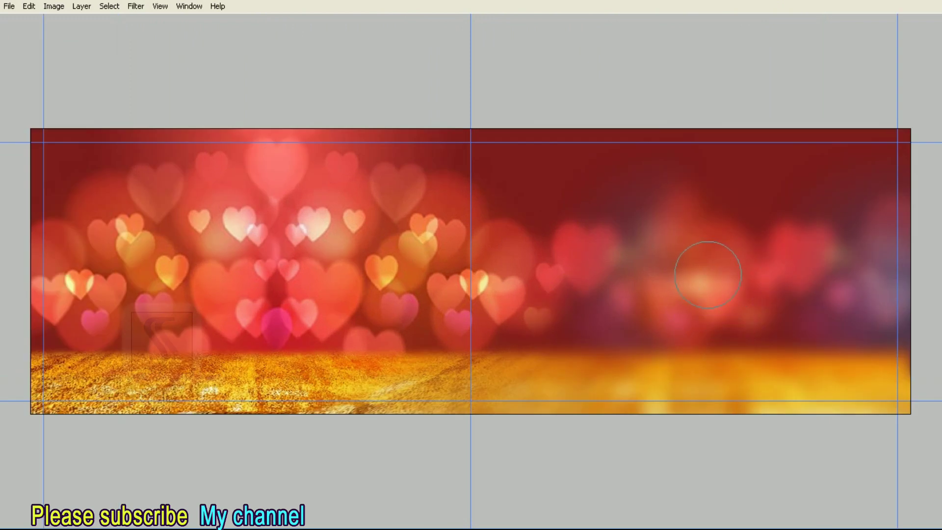
# - Clone blurred texture over the right-side floor and across the lower right
pyautogui.moveTo(736, 346); pyautogui.dragTo(724, 358)
pyautogui.moveTo(671, 343)
pyautogui.mouseDown()
pyautogui.moveTo(620, 383)
pyautogui.moveTo(640, 309)
pyautogui.moveTo(536, 347)
pyautogui.moveTo(666, 280)
pyautogui.mouseUp()
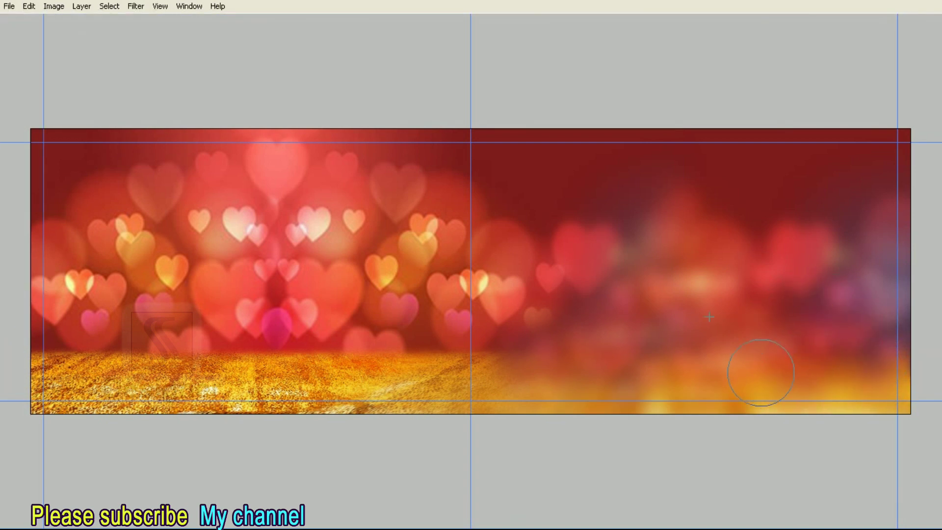
pyautogui.click(745, 330)
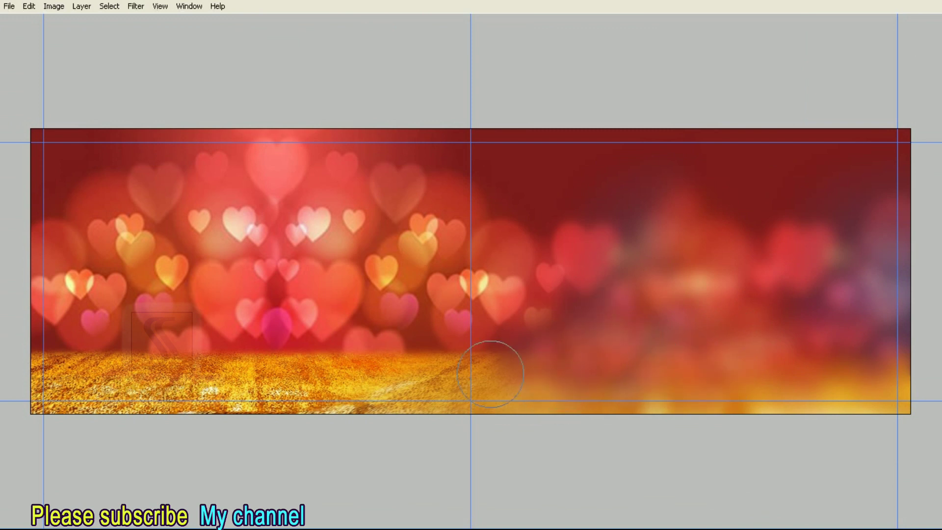
pyautogui.click(572, 340)
pyautogui.keyDown('alt'); pyautogui.click(579, 314); pyautogui.keyUp('alt')
pyautogui.click(595, 325)
pyautogui.keyDown('alt'); pyautogui.click(744, 337); pyautogui.keyUp('alt')
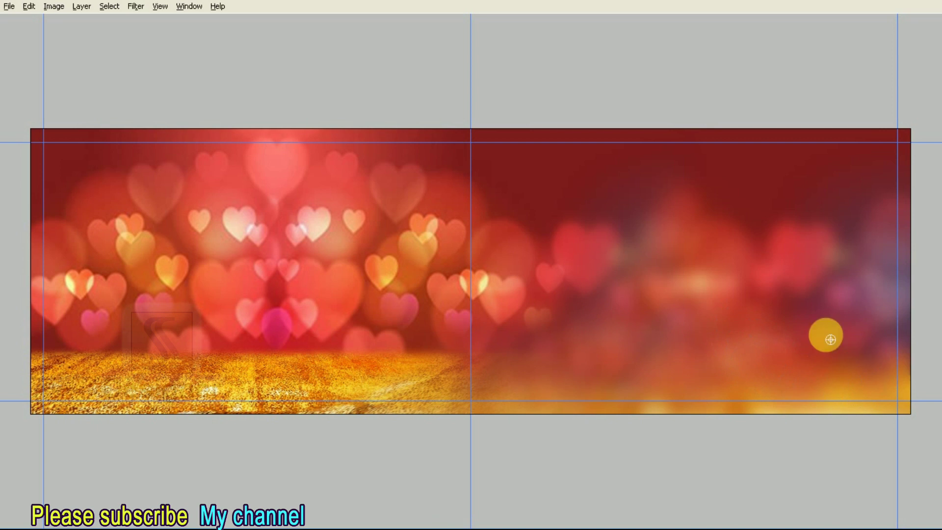
pyautogui.moveTo(875, 396); pyautogui.dragTo(800, 373)
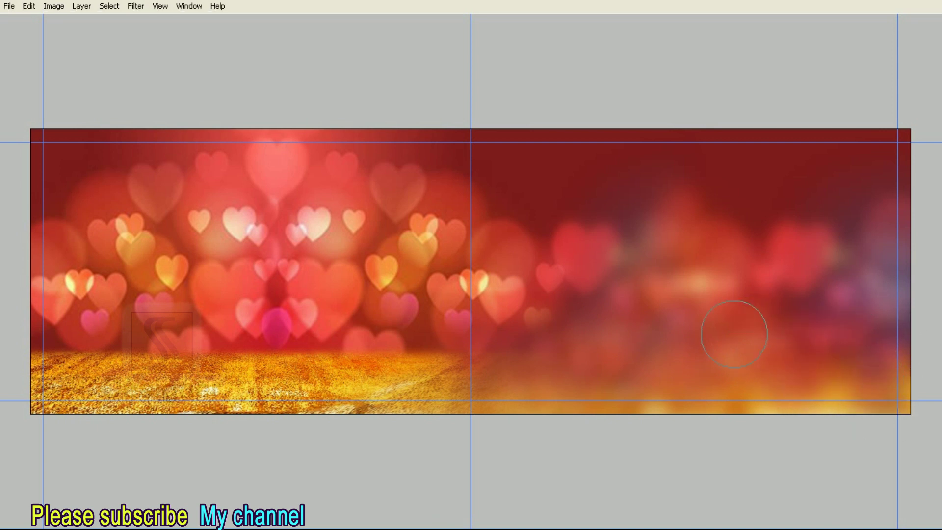
# - Stamp pink-red blur from the upper bokeh into the upper and middle right
pyautogui.keyDown('alt'); pyautogui.click(829, 277); pyautogui.keyUp('alt')
pyautogui.click(857, 210)
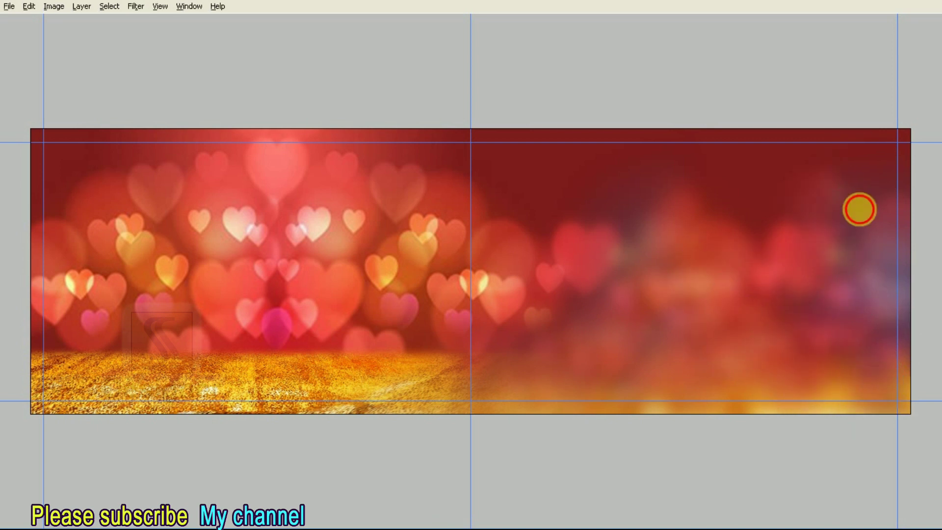
pyautogui.click(768, 204)
pyautogui.keyDown('alt'); pyautogui.click(774, 248); pyautogui.keyUp('alt')
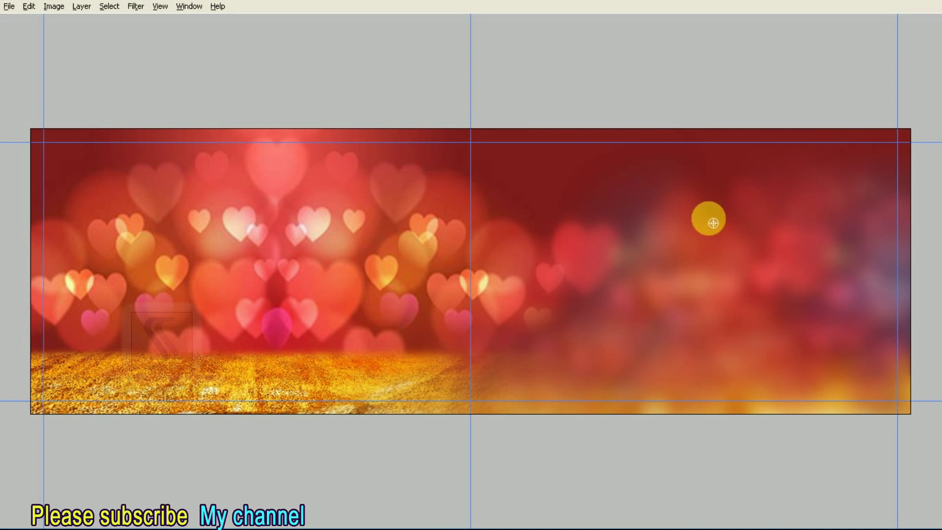
pyautogui.moveTo(671, 280); pyautogui.dragTo(614, 250)
pyautogui.click(559, 274)
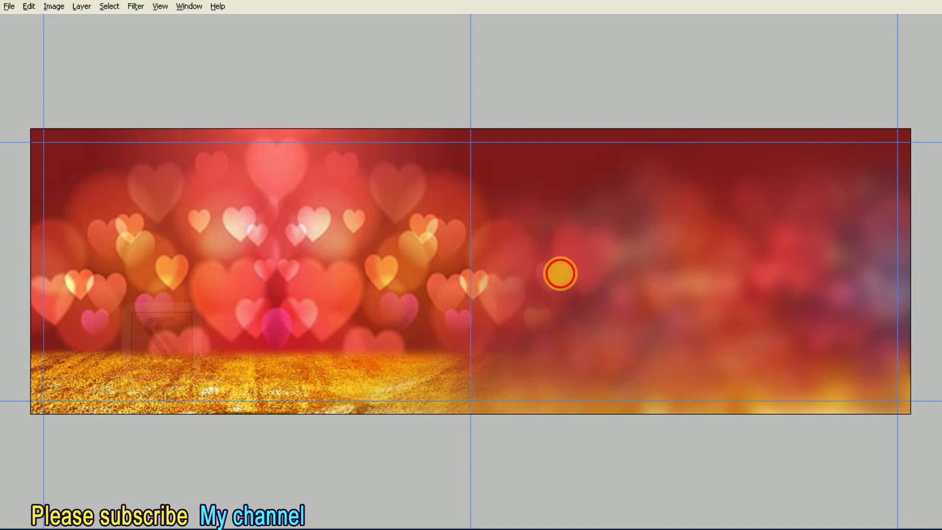
pyautogui.keyDown('alt'); pyautogui.click(694, 253); pyautogui.keyUp('alt')
pyautogui.click(702, 278)
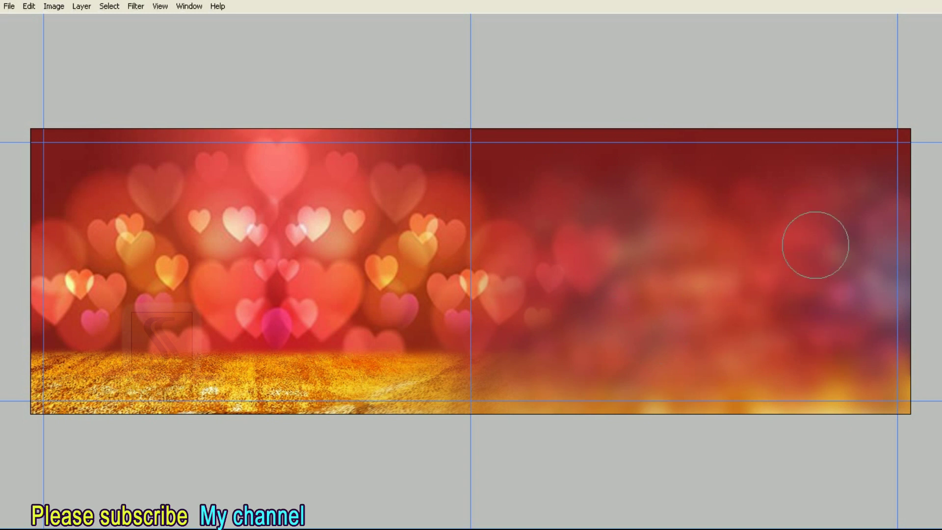
# - Resample sources on the right and soften the middle seam and lower middle with cloned blur
pyautogui.keyDown('alt'); pyautogui.click(859, 206); pyautogui.keyUp('alt')
pyautogui.click(831, 253)
pyautogui.keyDown('alt'); pyautogui.click(815, 341); pyautogui.keyUp('alt')
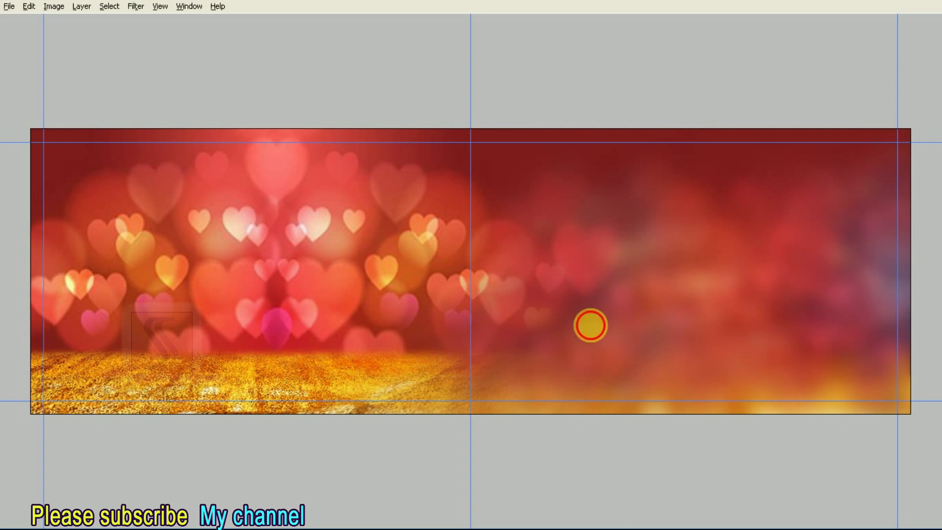
pyautogui.click(588, 322)
pyautogui.click(675, 309)
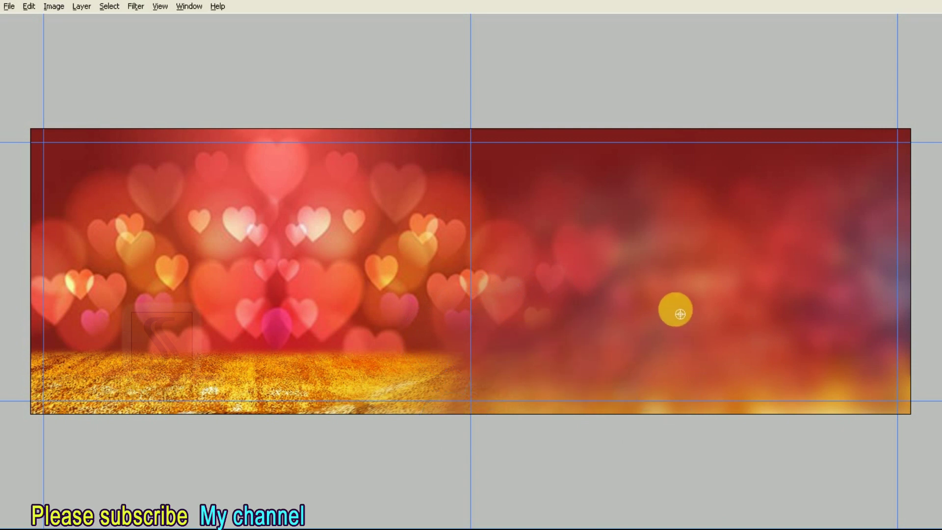
pyautogui.click(656, 238)
pyautogui.click(818, 286)
pyautogui.moveTo(604, 263); pyautogui.dragTo(758, 291)
pyautogui.click(543, 340)
pyautogui.click(543, 340)
# - Arrange the IMG_3395.psd and banner windows and drag the couple into the banner
pyautogui.press('f')
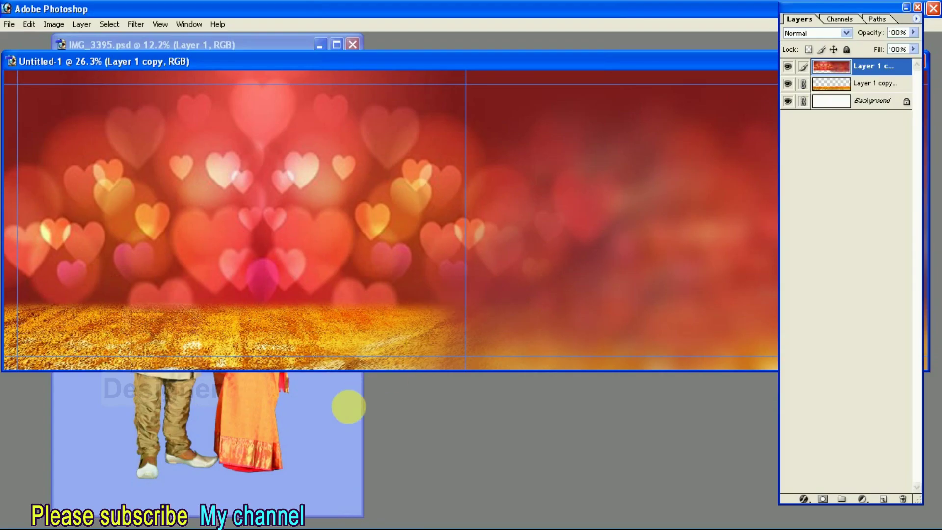
pyautogui.click(346, 406)
pyautogui.click(219, 66)
pyautogui.moveTo(220, 66); pyautogui.dragTo(533, 215)
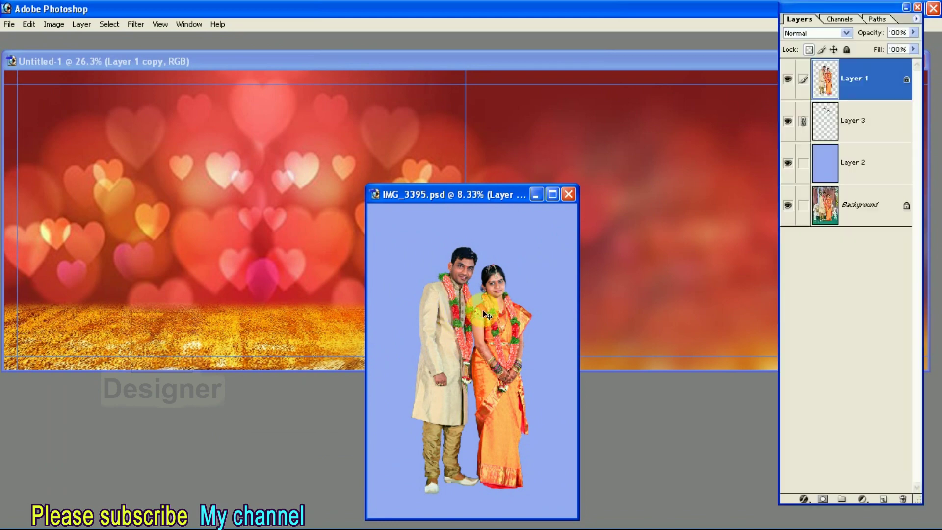
pyautogui.click(651, 148)
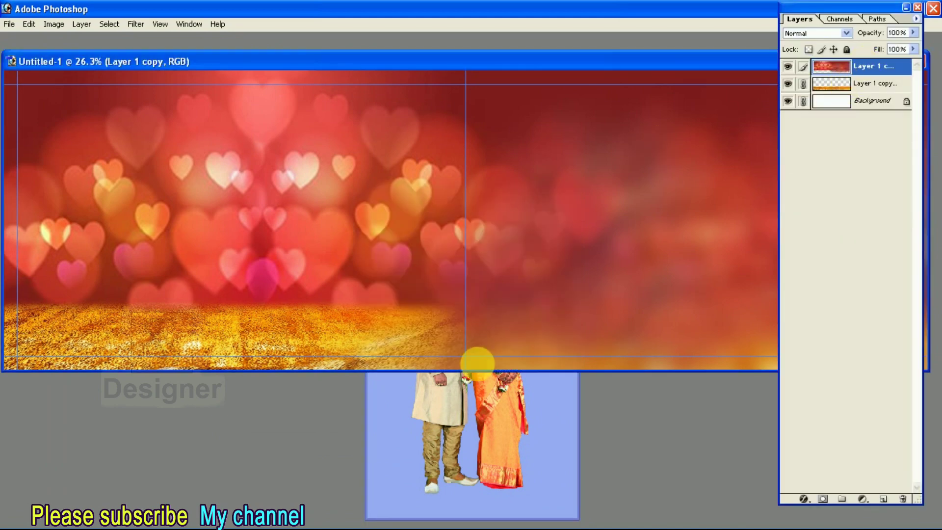
pyautogui.click(477, 376)
pyautogui.moveTo(396, 201); pyautogui.dragTo(343, 221)
# - Place the couple as Layer 3, hide Layer 1 to reveal the hearts, and start Free Transform
pyautogui.press('f')
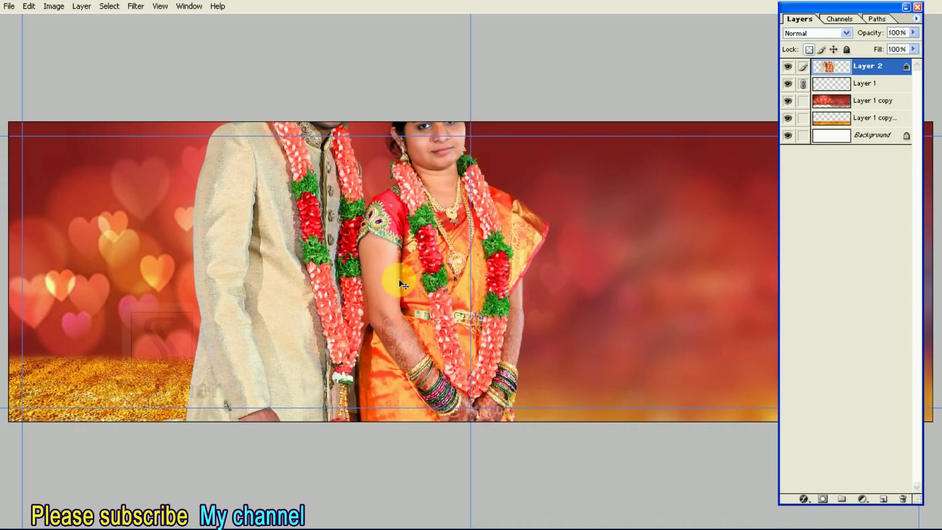
pyautogui.hotkey('ctrl', 't')
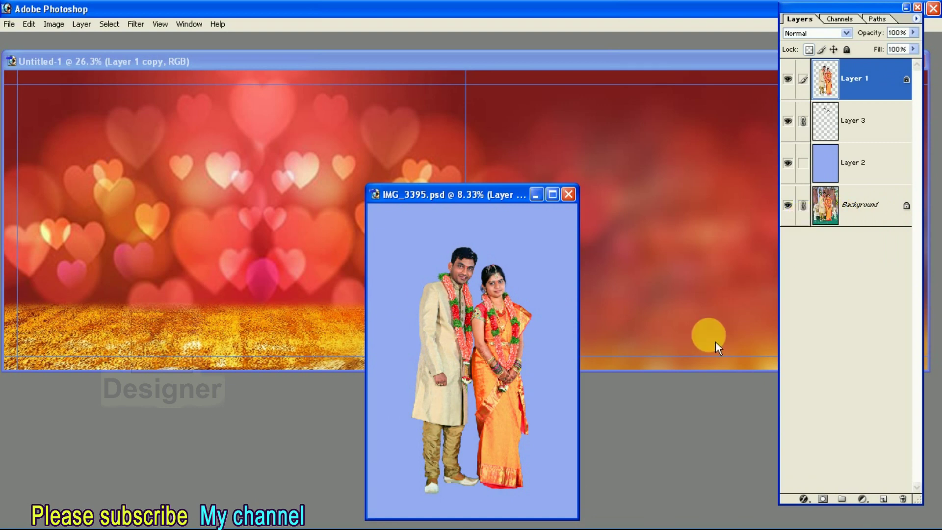
pyautogui.moveTo(542, 336); pyautogui.dragTo(255, 199)
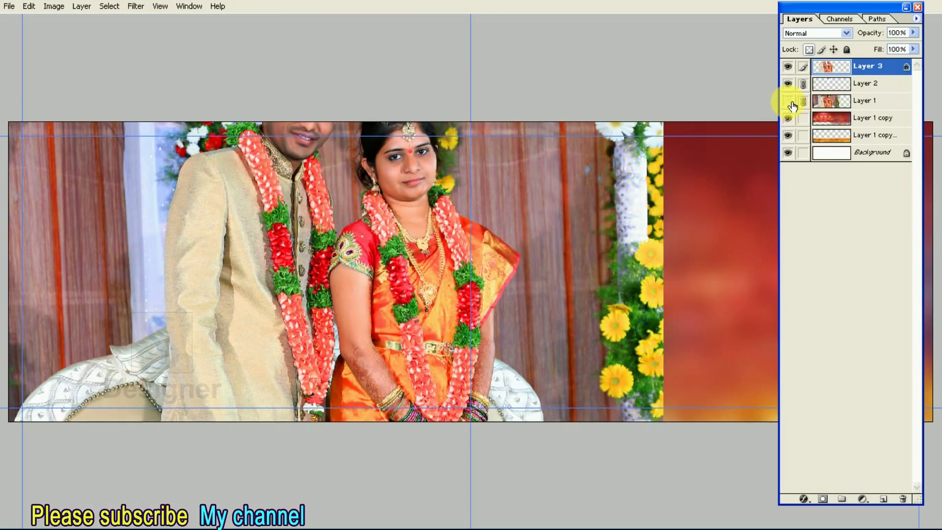
pyautogui.click(790, 102)
pyautogui.hotkey('ctrl', '-')
pyautogui.hotkey('ctrl', 't')
pyautogui.hotkey('ctrl', '-')
pyautogui.hotkey('ctrl', '-')
# - Scale Layer 3's couple down with the corner handles and nudge it left onto the golden floor
pyautogui.moveTo(548, 147)
pyautogui.mouseDown()
pyautogui.moveTo(499, 199)
pyautogui.moveTo(464, 265)
pyautogui.mouseUp()
pyautogui.hotkey('ctrl', '+')
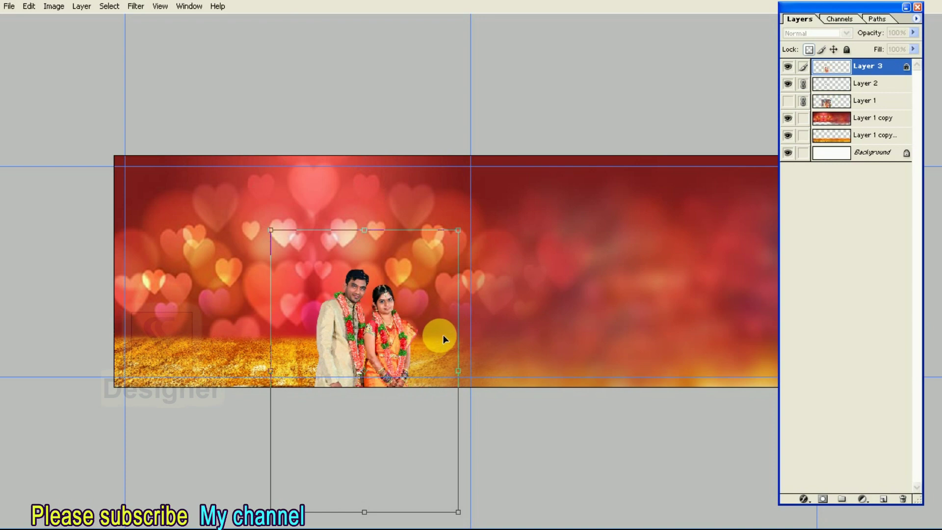
pyautogui.moveTo(375, 367); pyautogui.dragTo(314, 282)
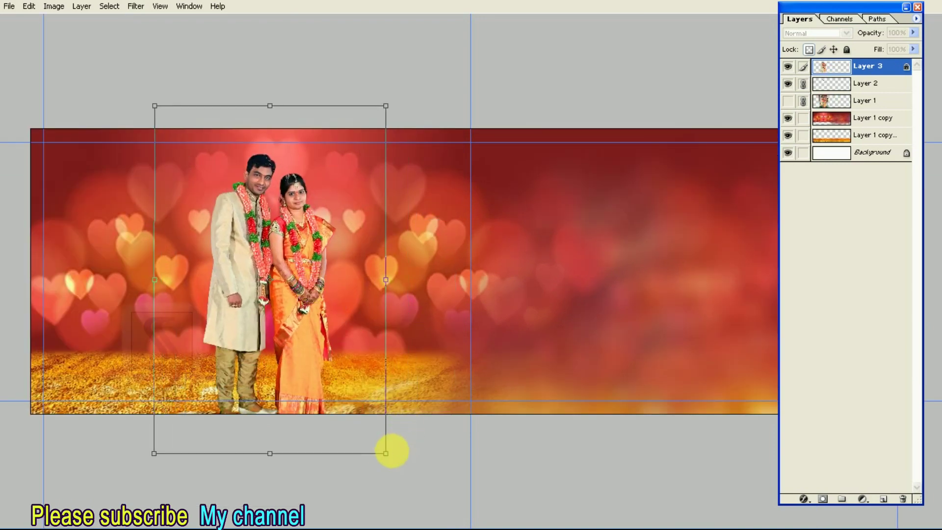
pyautogui.moveTo(385, 453); pyautogui.dragTo(352, 406)
pyautogui.moveTo(304, 341); pyautogui.dragTo(300, 351)
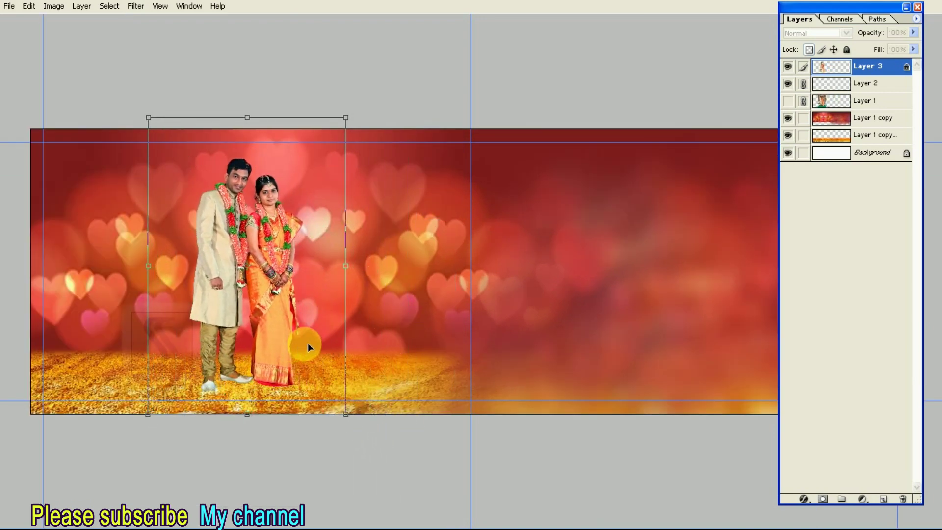
pyautogui.moveTo(346, 117); pyautogui.dragTo(350, 118)
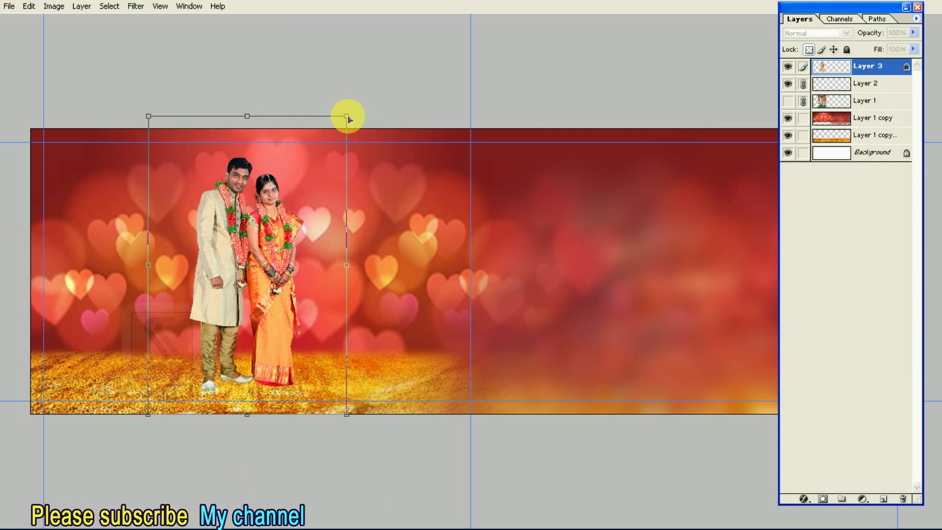
pyautogui.hotkey('ctrl', '+')
pyautogui.hotkey('ctrl', '-')
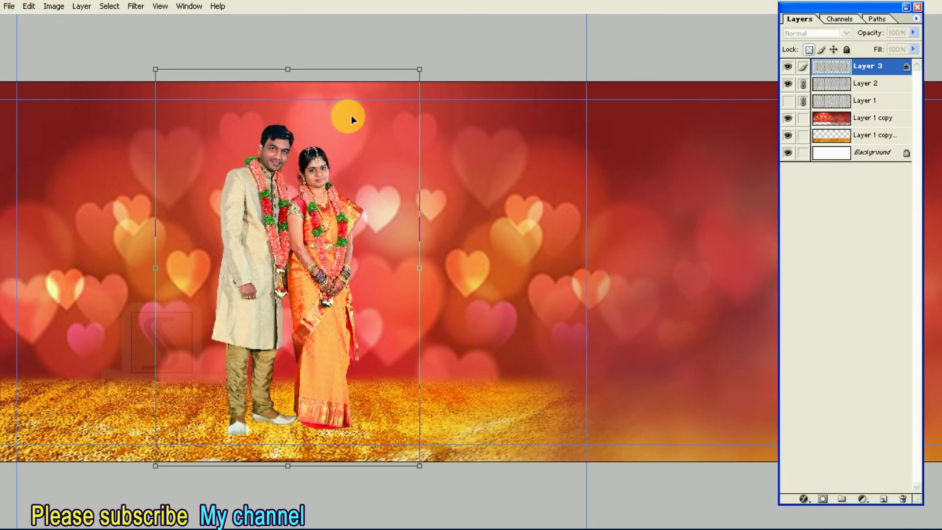
pyautogui.press('Left')
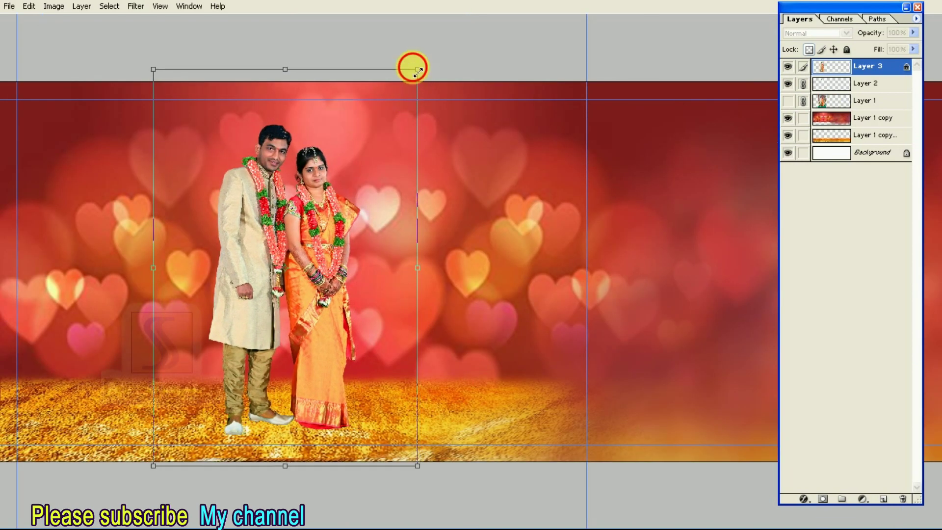
pyautogui.moveTo(417, 69); pyautogui.dragTo(425, 57)
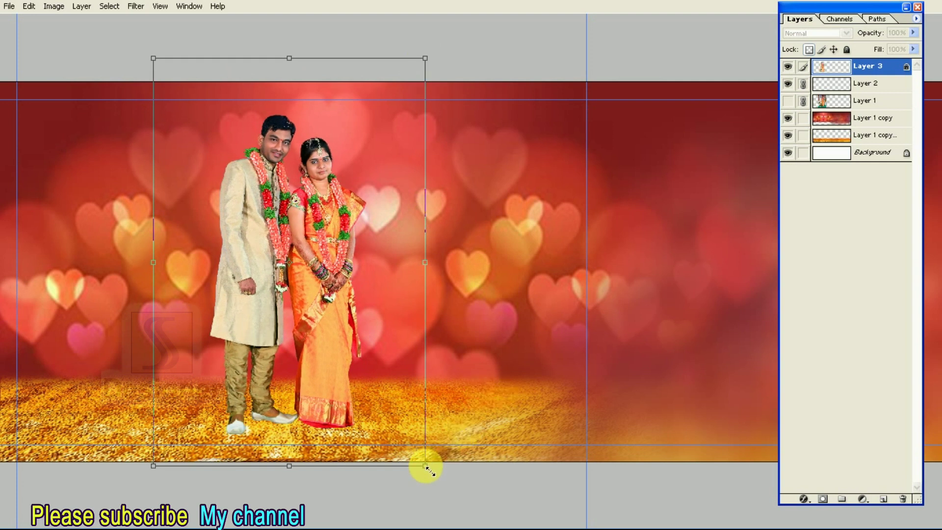
pyautogui.moveTo(427, 469); pyautogui.dragTo(428, 470)
pyautogui.press('Left')
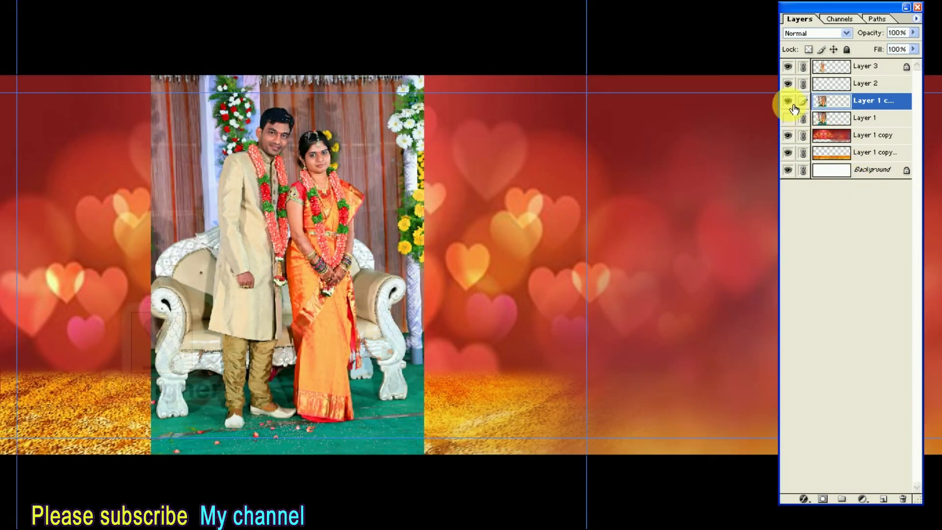
# - Hide the sofa photo layer, choose the Eraser, select the couple photo layer and enlarge the brush
pyautogui.click(788, 101)
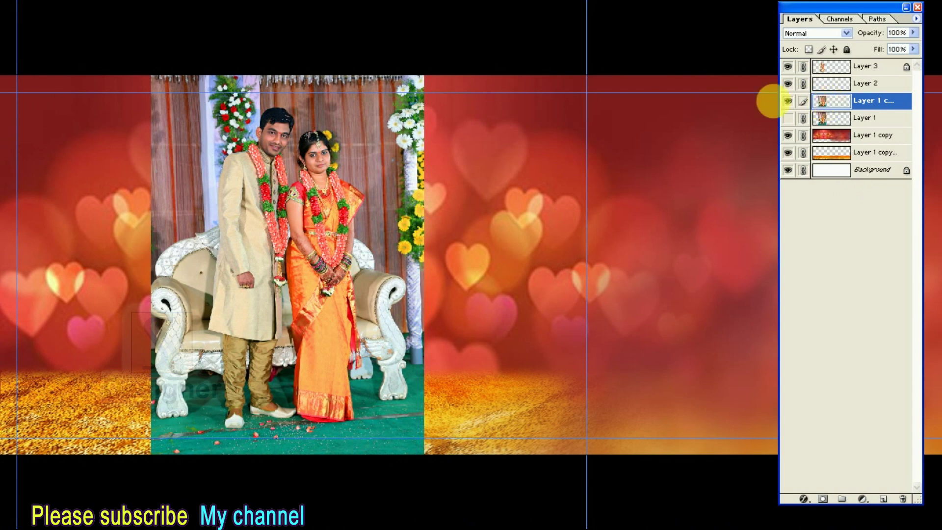
pyautogui.press('Tab')
pyautogui.moveTo(17, 175); pyautogui.dragTo(53, 171)
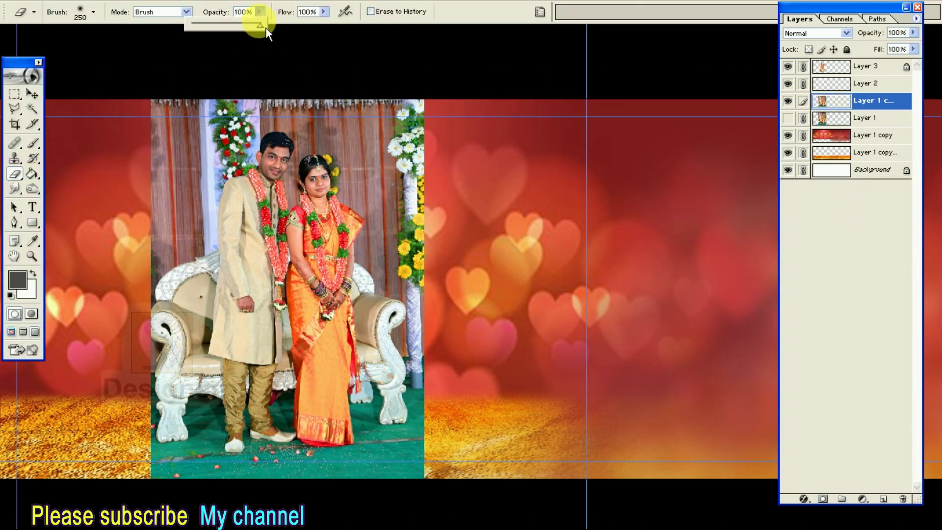
pyautogui.press('Return')
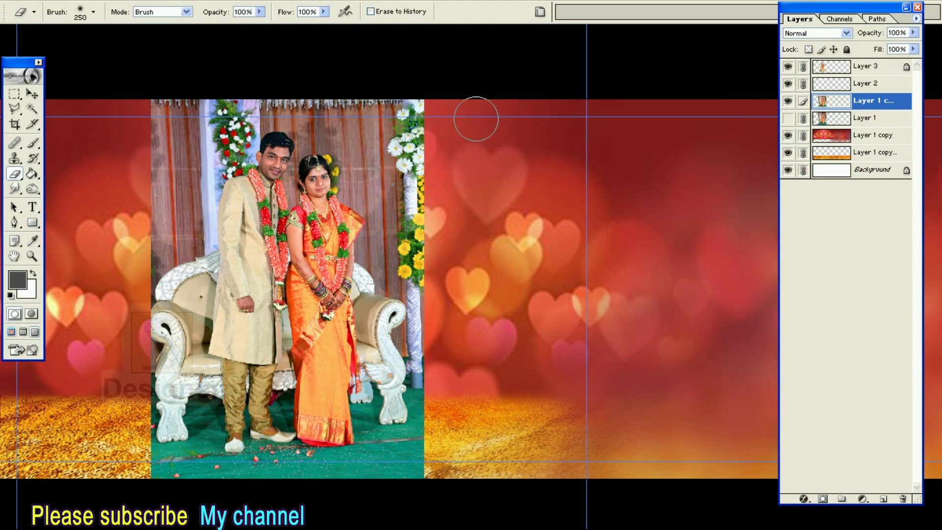
pyautogui.press('F7')
pyautogui.press('F7')
pyautogui.click(788, 101)
pyautogui.click(788, 100)
pyautogui.press('F7')
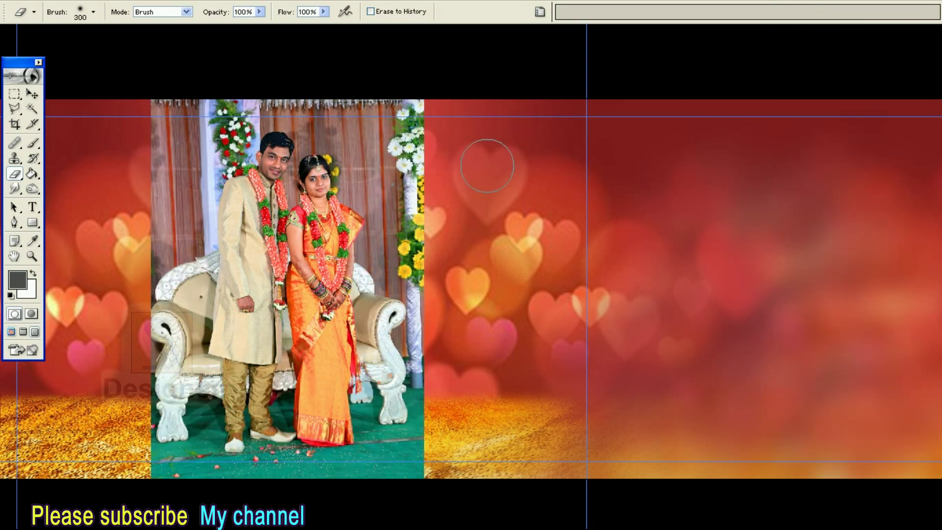
pyautogui.press(']')
pyautogui.press(']')
pyautogui.press(']')
pyautogui.press(']')
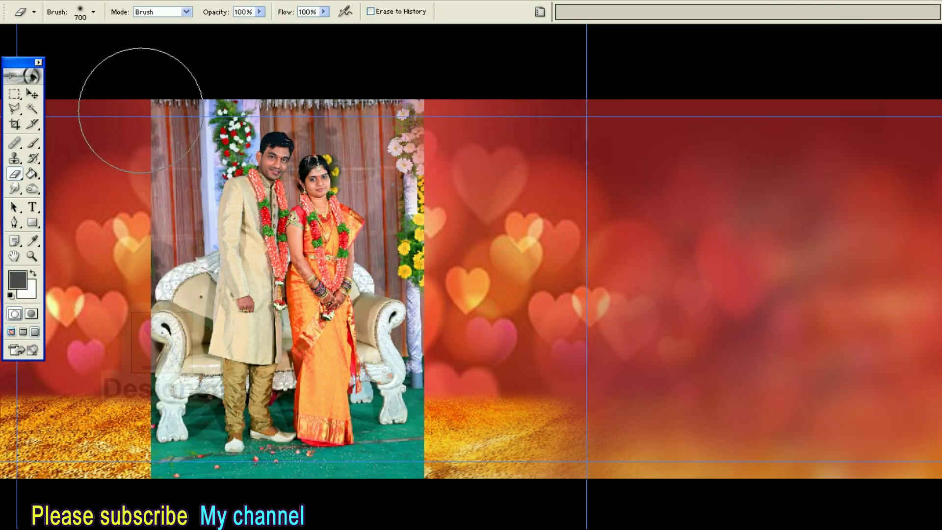
# - Erase the curtain and flowers around the couple and the white sofa beside the groom
pyautogui.moveTo(146, 117); pyautogui.dragTo(232, 196)
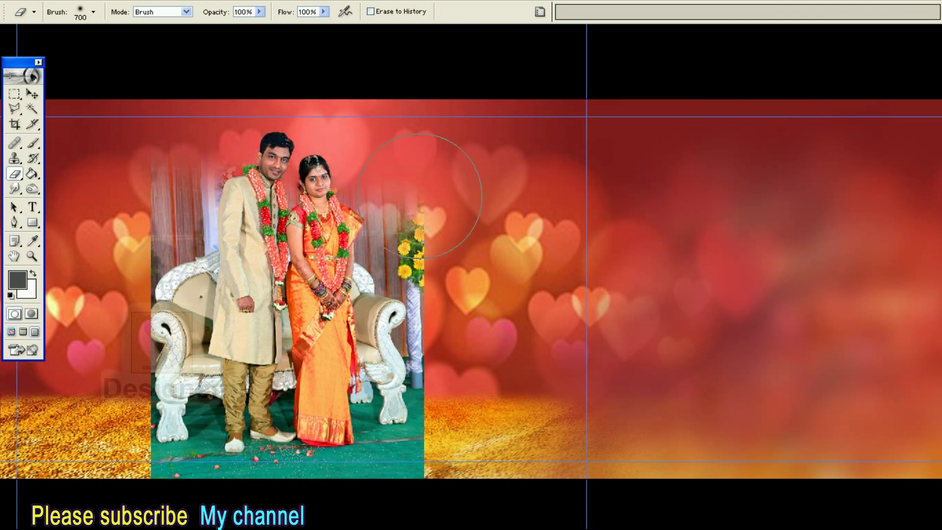
pyautogui.moveTo(231, 195); pyautogui.dragTo(187, 256)
pyautogui.press('[')
pyautogui.press('[')
pyautogui.moveTo(392, 255); pyautogui.dragTo(428, 315)
pyautogui.moveTo(440, 353)
pyautogui.mouseDown()
pyautogui.moveTo(427, 333)
pyautogui.moveTo(484, 366)
pyautogui.mouseUp()
# - Erase the sofa legs near the bride's feet and soften the green floor's hard edge
pyautogui.press(']')
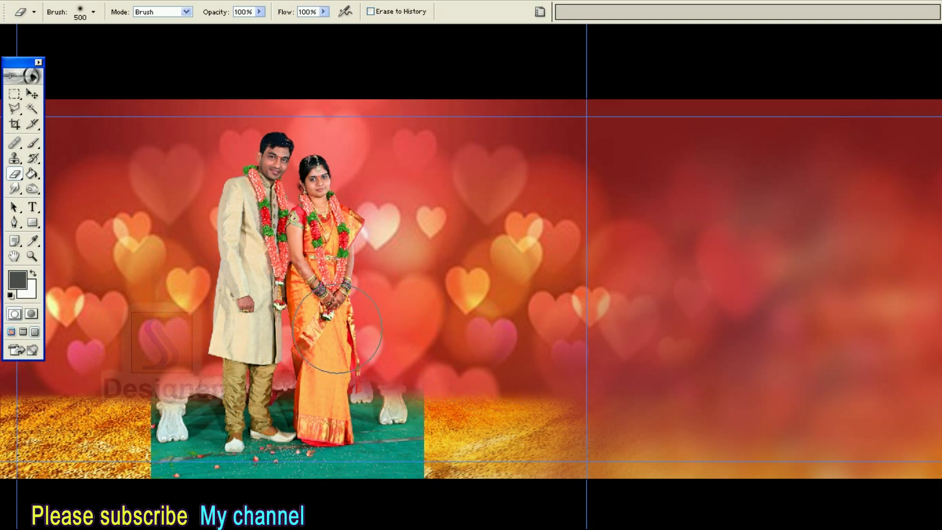
pyautogui.moveTo(344, 364); pyautogui.dragTo(439, 342)
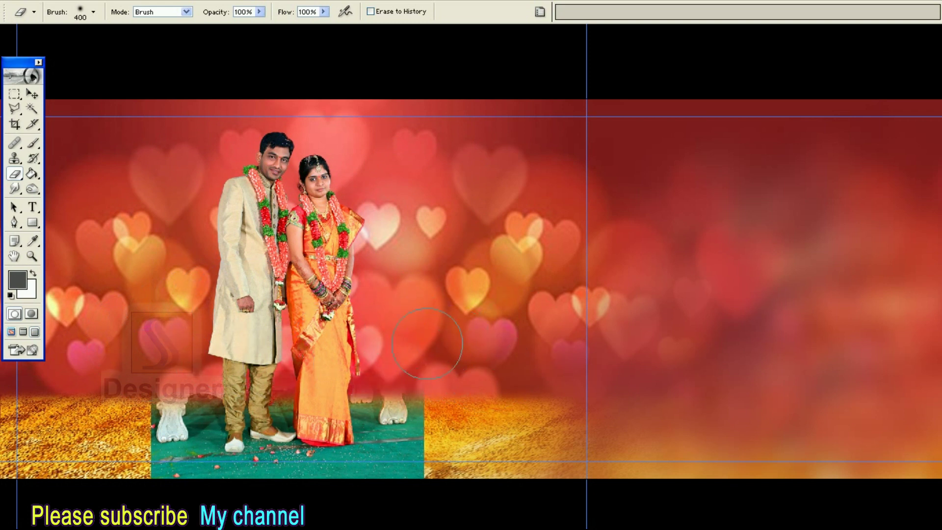
pyautogui.press(']')
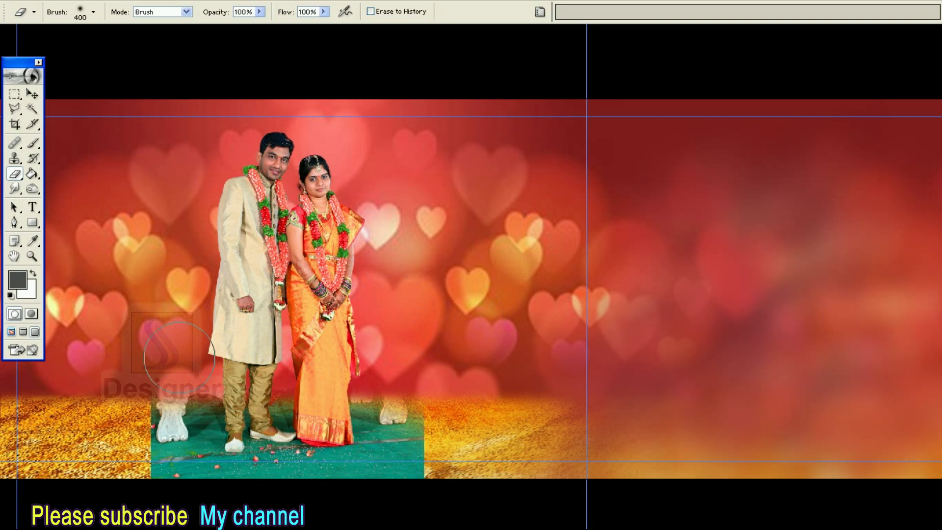
pyautogui.moveTo(175, 355); pyautogui.dragTo(178, 375)
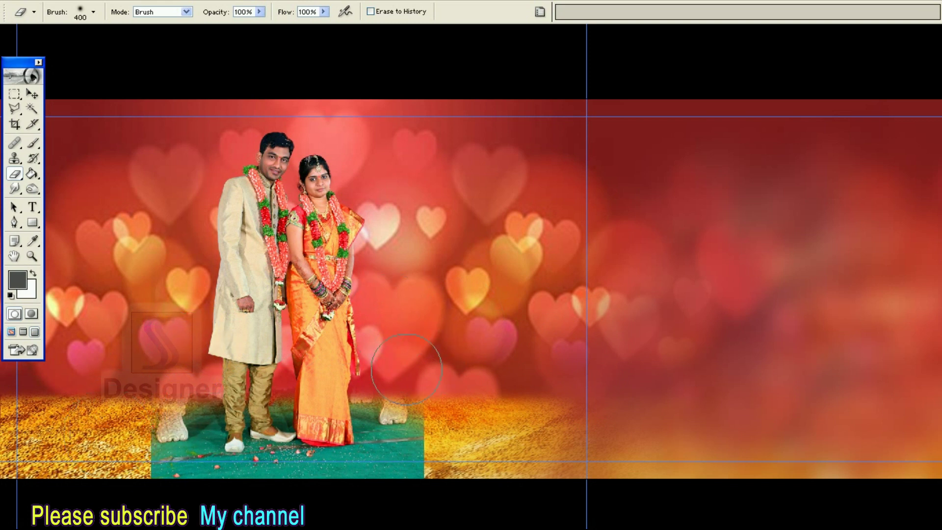
pyautogui.press(']')
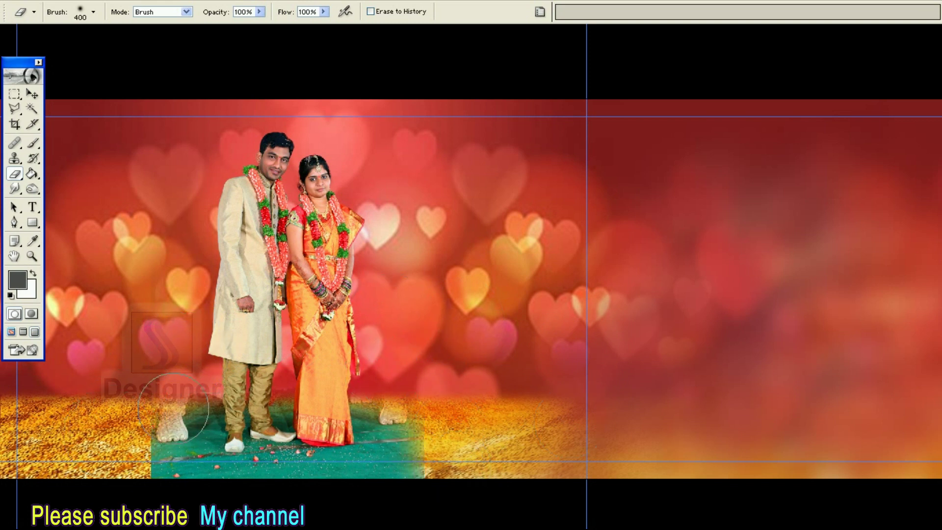
pyautogui.moveTo(145, 434); pyautogui.dragTo(112, 483)
pyautogui.press('[')
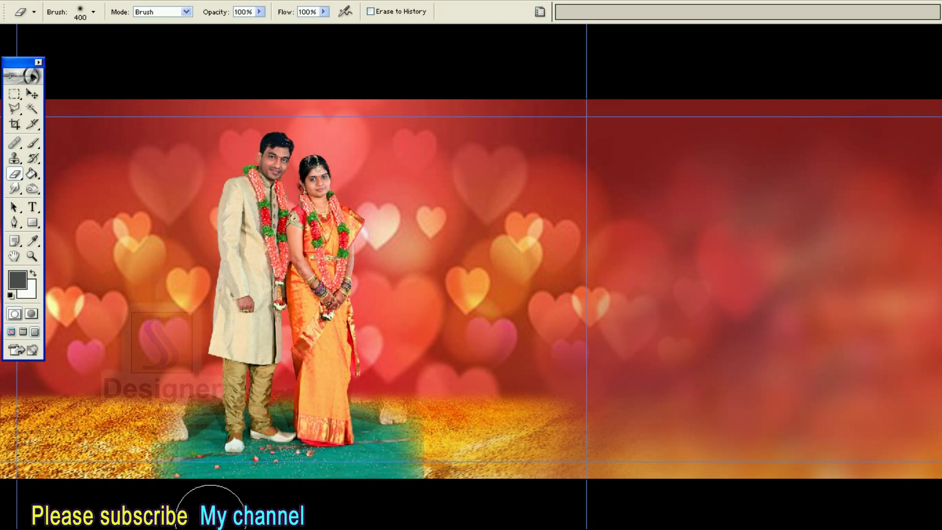
pyautogui.press(']')
pyautogui.moveTo(458, 491); pyautogui.dragTo(452, 431)
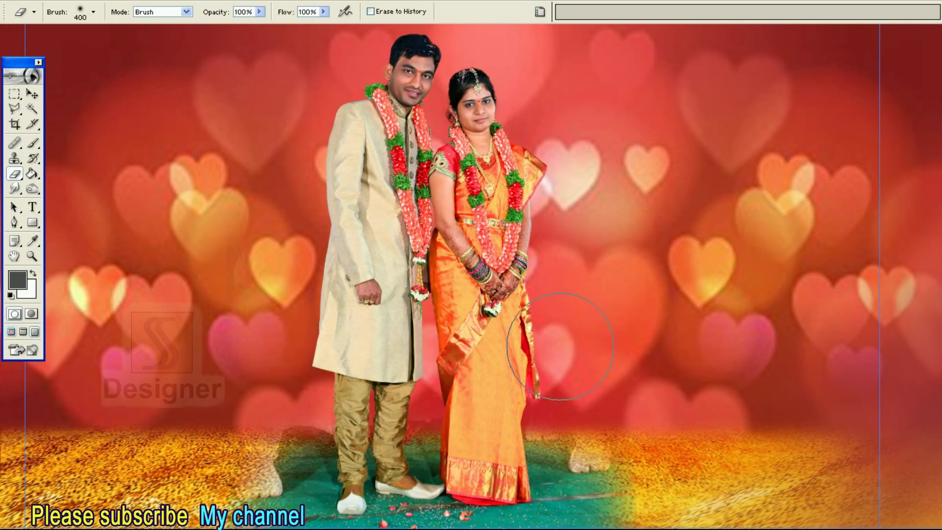
# - Lower the eraser to 28% opacity and lightly erase the beige blob on the floor
pyautogui.press('[')
pyautogui.press('[')
pyautogui.press('2')
pyautogui.press('8')
pyautogui.moveTo(498, 443); pyautogui.dragTo(640, 481)
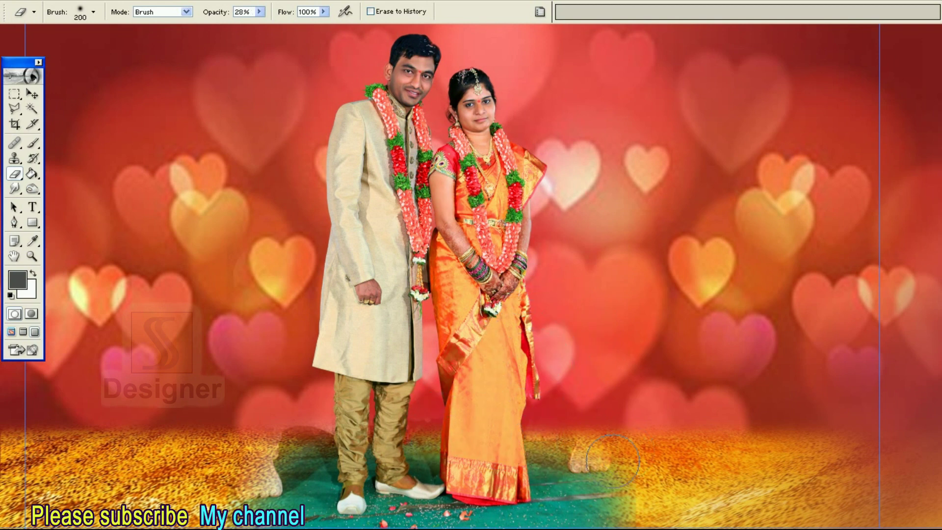
pyautogui.press(']')
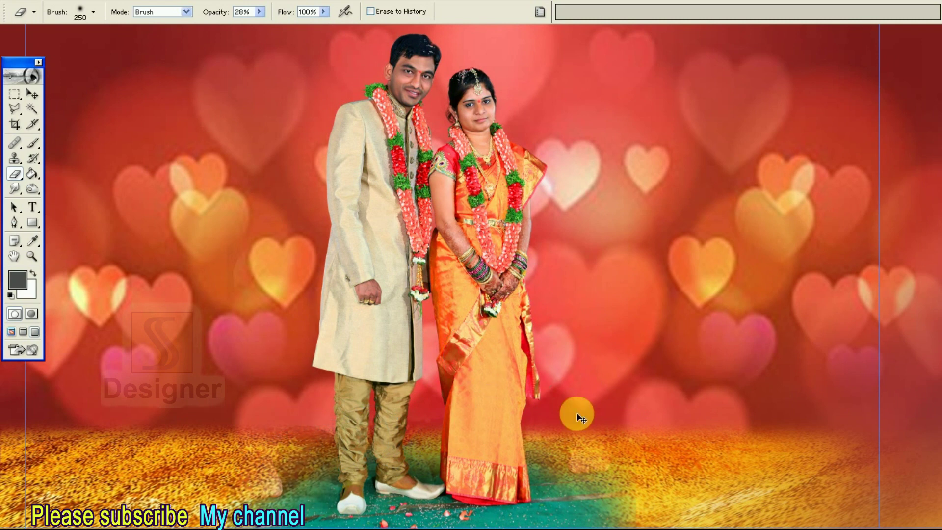
pyautogui.hotkey('ctrl', '-')
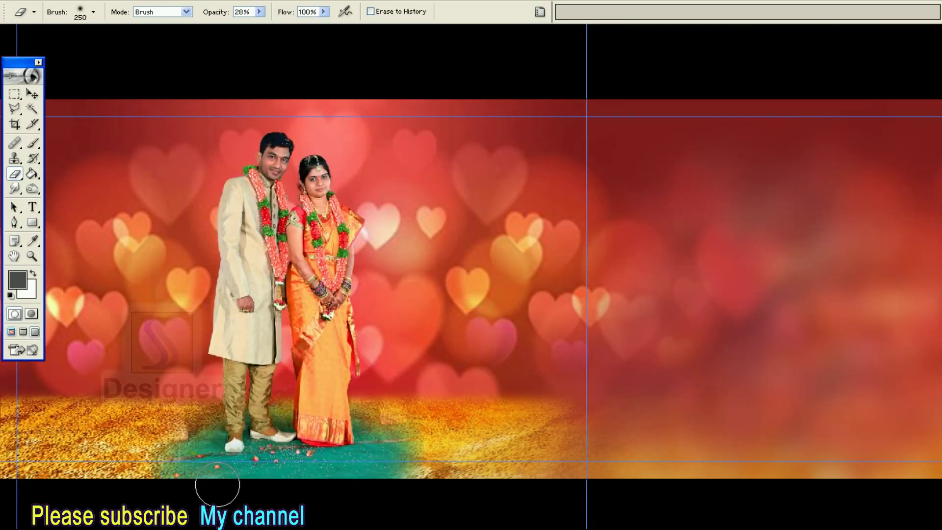
pyautogui.press(']')
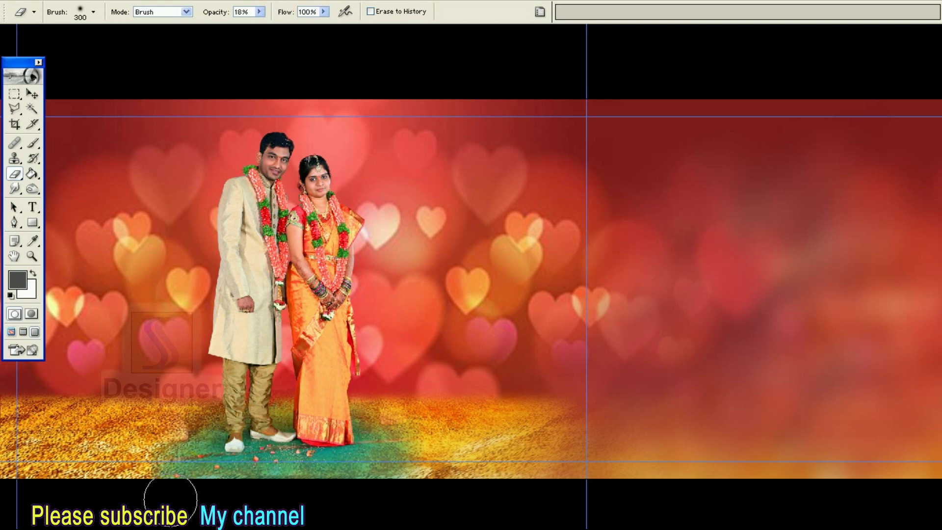
# - Zoom in and centre the couple, reopen the Layers panel and hide Layer 1
pyautogui.press('[')
pyautogui.hotkey('ctrl', '+')
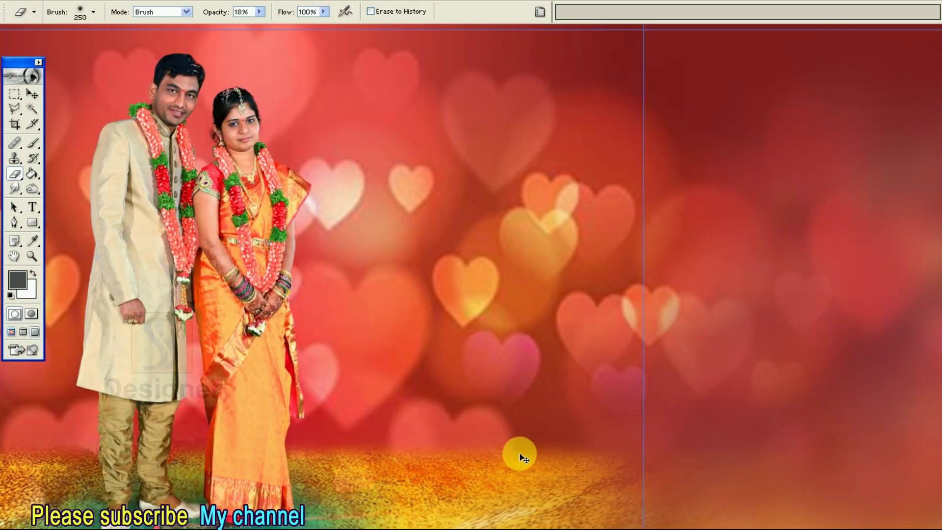
pyautogui.moveTo(517, 399); pyautogui.dragTo(725, 231)
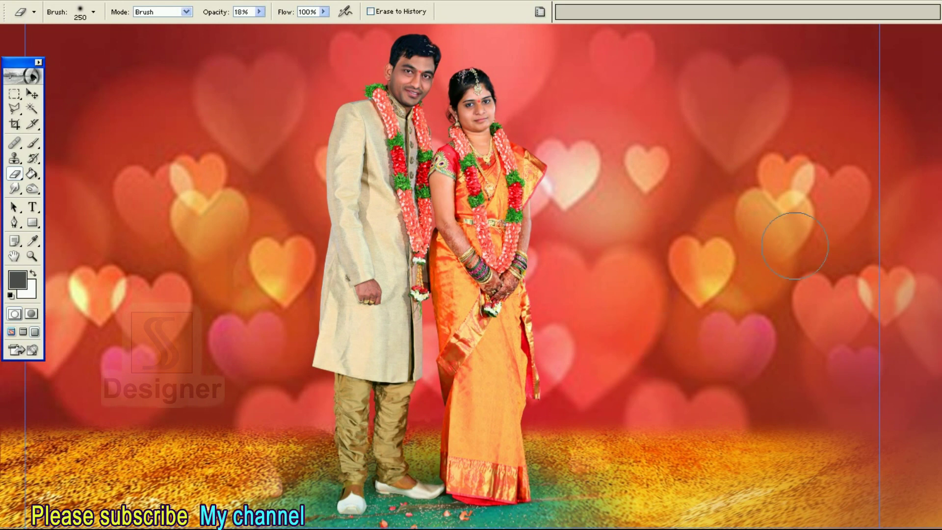
pyautogui.press('F7')
pyautogui.click(788, 101)
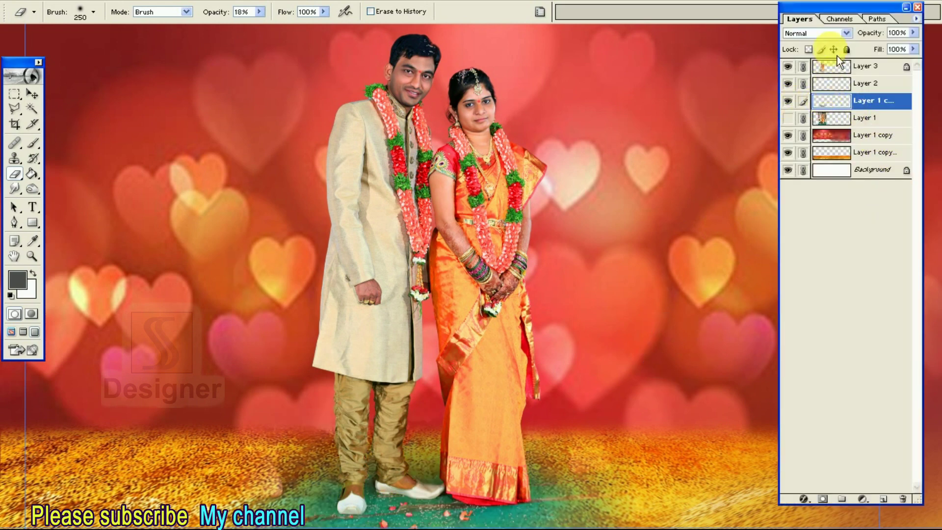
# - Set the couple photo layer's blend mode to Luminosity so the green floor turns golden
pyautogui.click(833, 37)
pyautogui.click(831, 263)
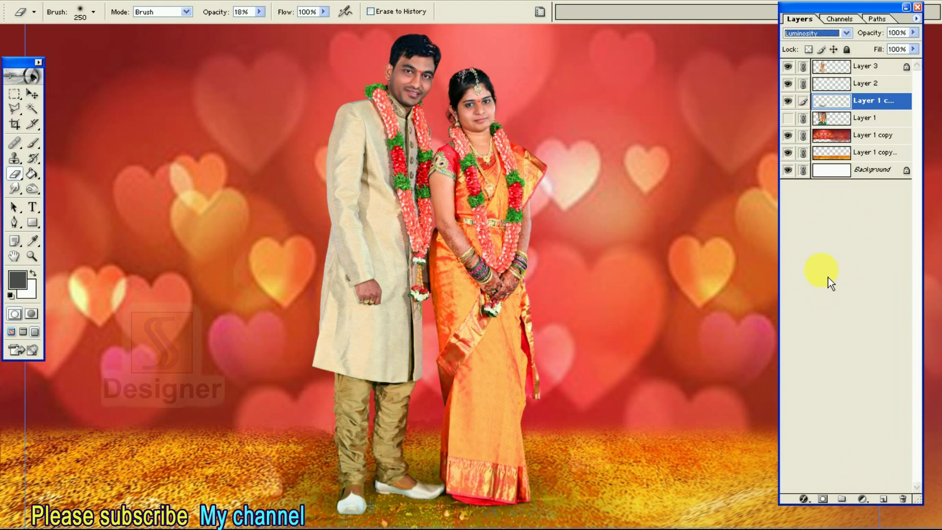
pyautogui.hotkey('ctrl', '-')
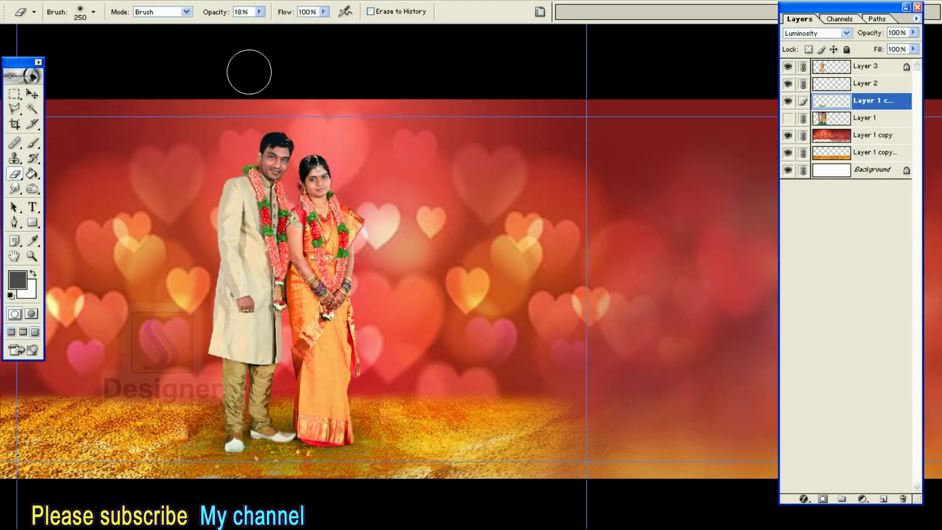
pyautogui.press('f')
pyautogui.press('v')
pyautogui.click(54, 7)
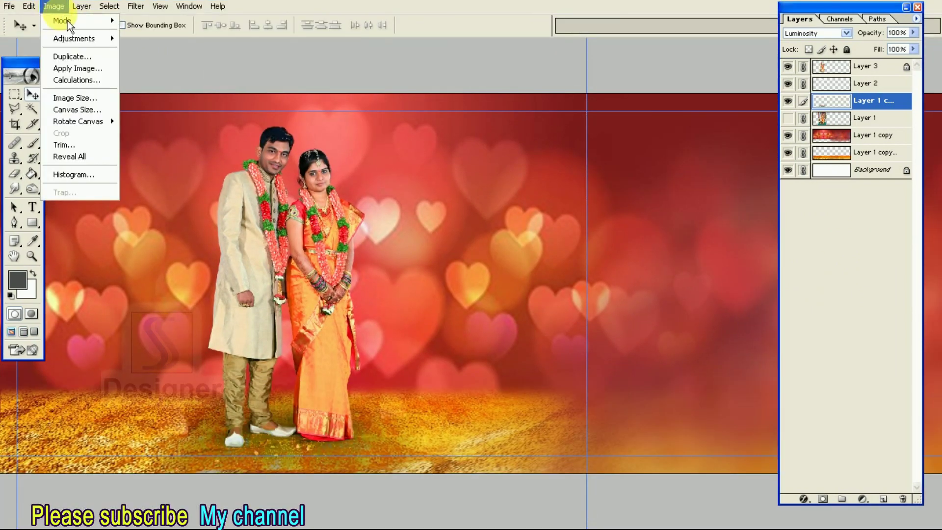
# - Apply Levels to the couple layer with input values 16, 0.73 and 220
pyautogui.moveTo(74, 38)
pyautogui.click(140, 39)
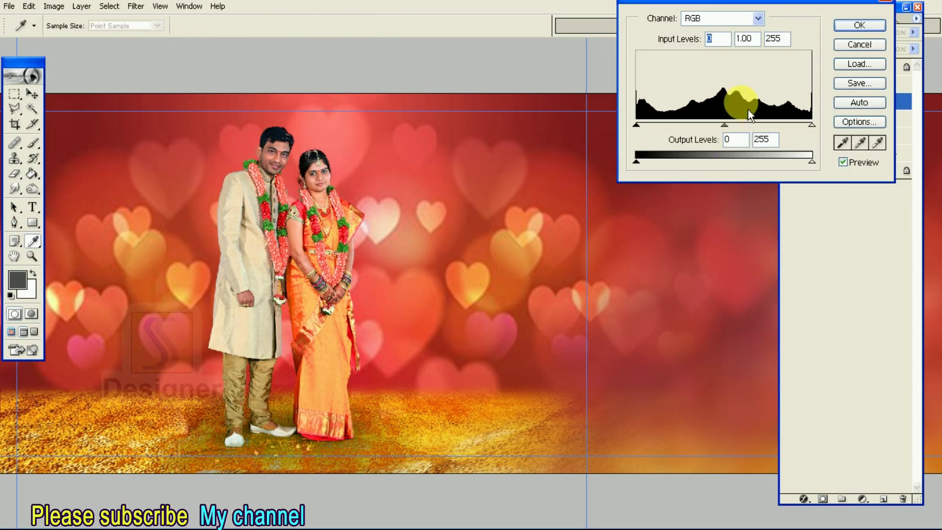
pyautogui.moveTo(670, 14); pyautogui.dragTo(530, 167)
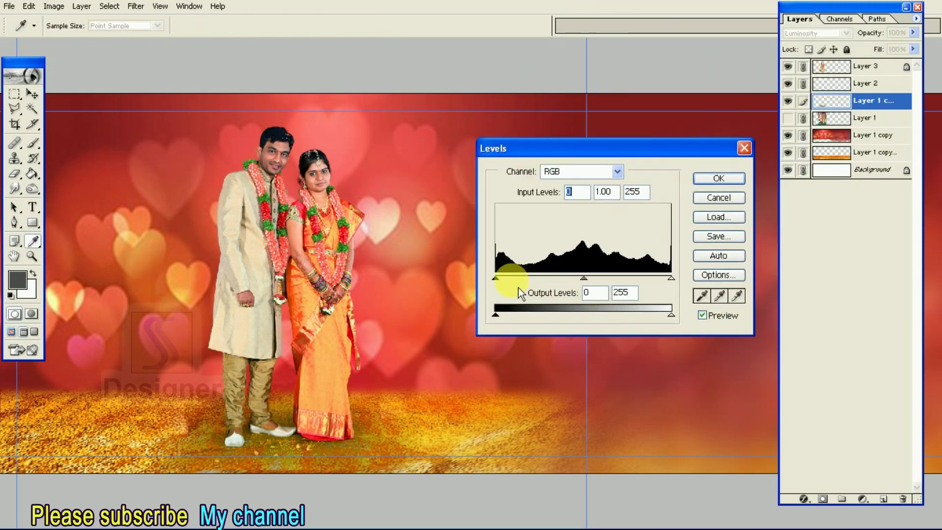
pyautogui.moveTo(496, 278); pyautogui.dragTo(507, 278)
pyautogui.moveTo(589, 278); pyautogui.dragTo(614, 287)
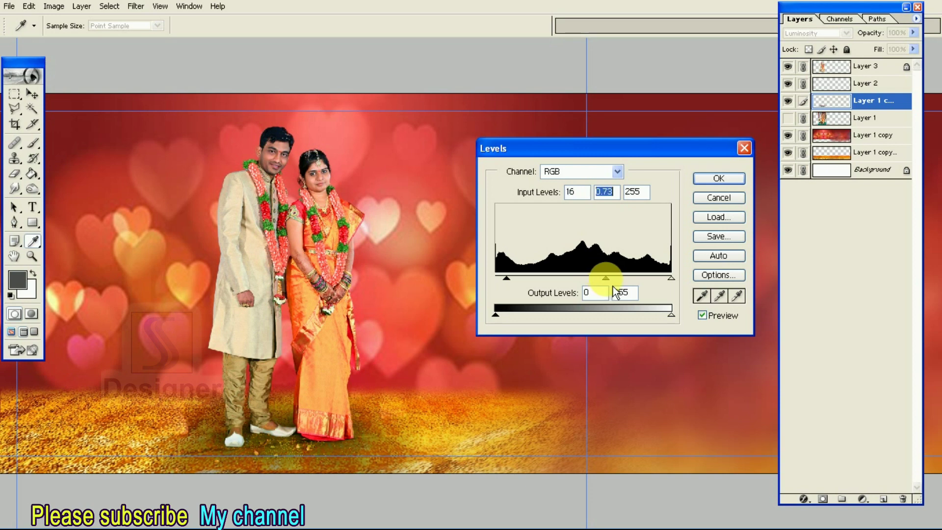
pyautogui.moveTo(671, 285); pyautogui.dragTo(655, 284)
pyautogui.click(720, 180)
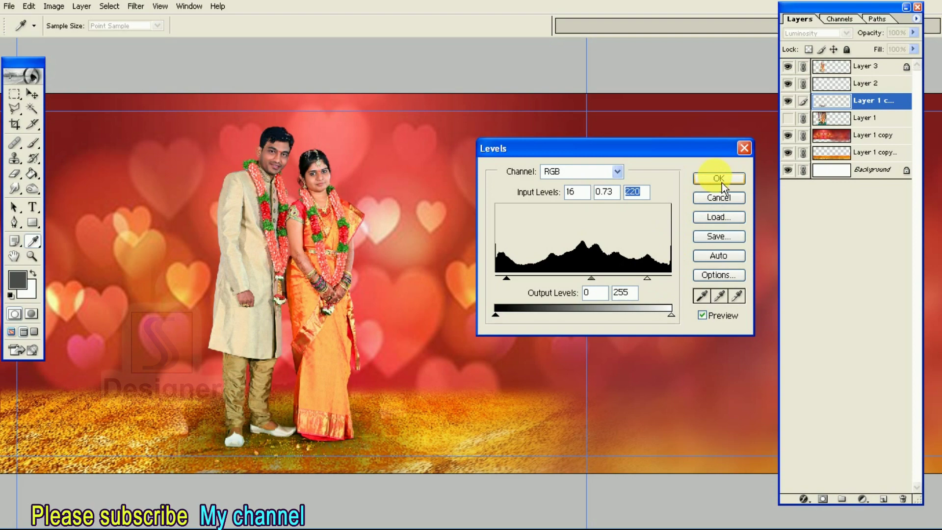
pyautogui.press('v')
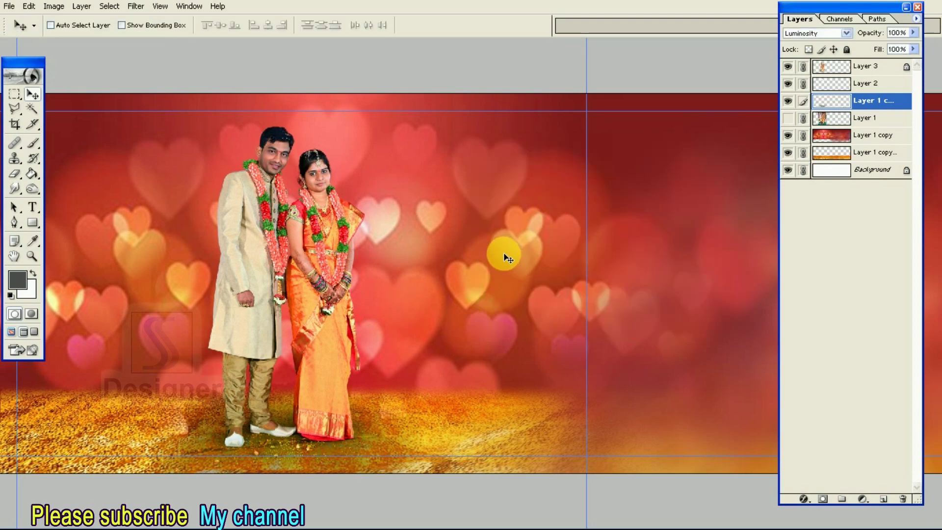
# - Scroll to bring the whole sheet into view and select the red heart background layer
pyautogui.scroll(1, 500, 280)
pyautogui.scroll(1, 488, 294)
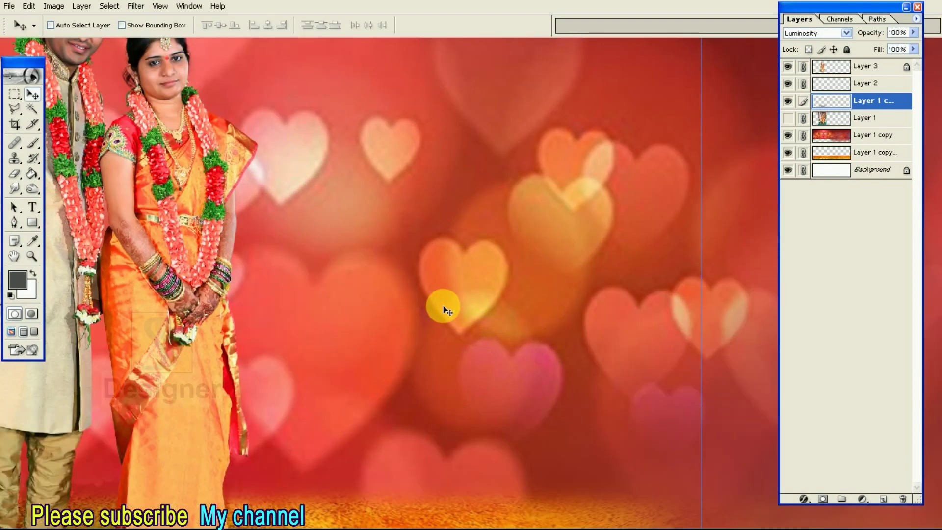
pyautogui.scroll(-5, 382, 263)
pyautogui.hscroll(-10, 383, 263)
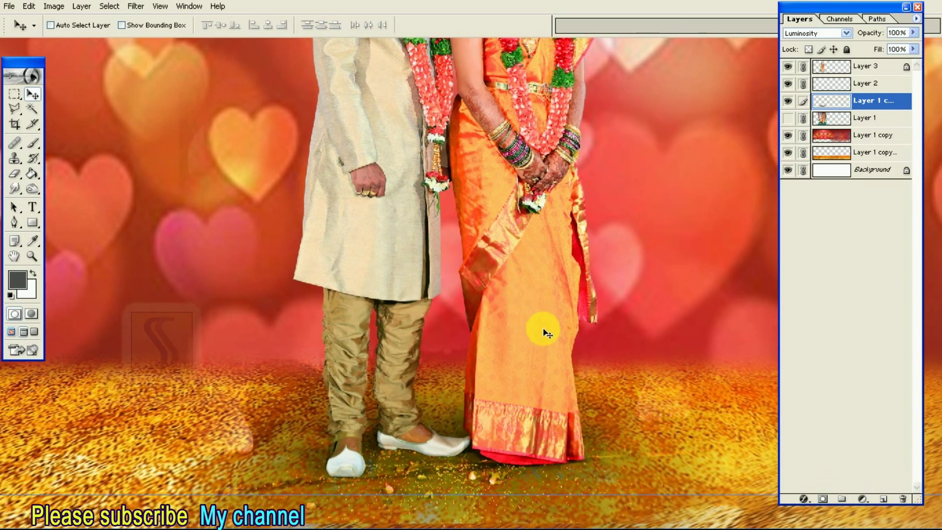
pyautogui.scroll(-1, 601, 378)
pyautogui.scroll(-1, 623, 314)
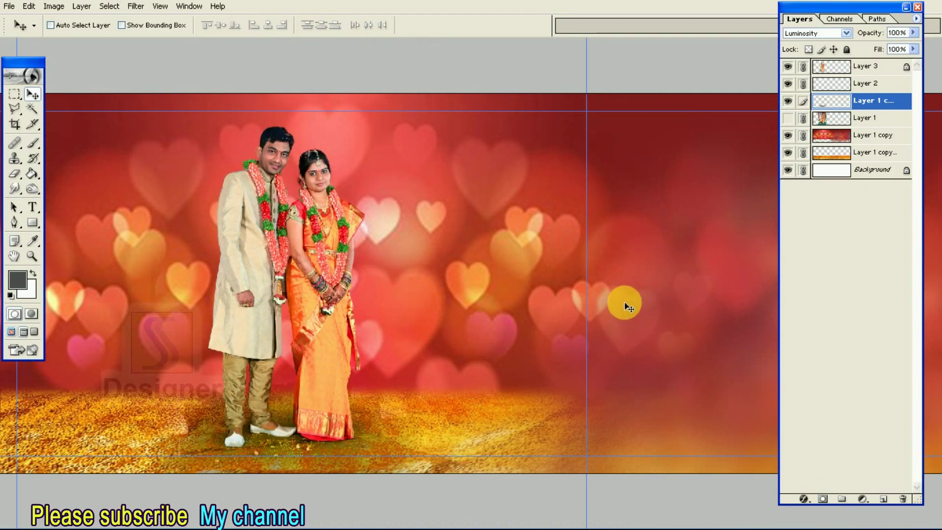
pyautogui.click(831, 137)
# - Lock transparent pixels on the heart-bokeh layer and apply a 4-pixel Gaussian blur
pyautogui.click(809, 49)
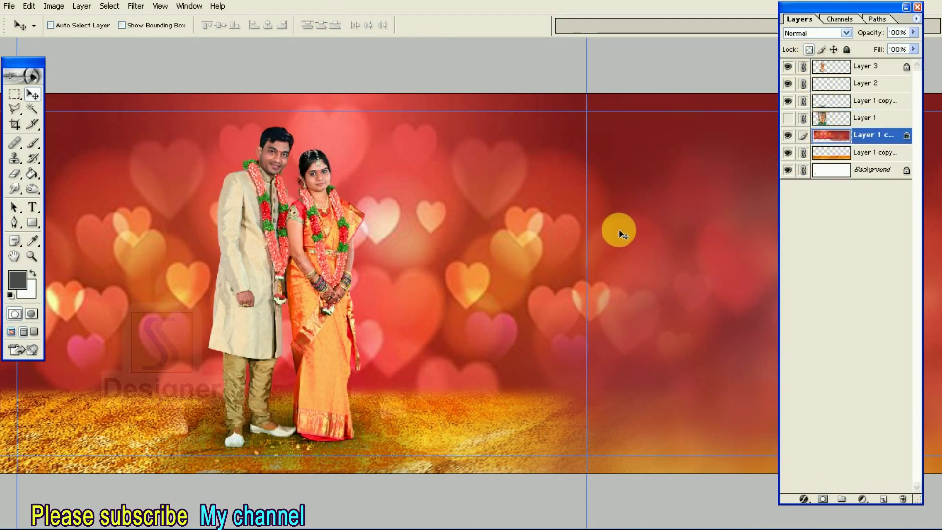
pyautogui.click(137, 7)
pyautogui.click(343, 119)
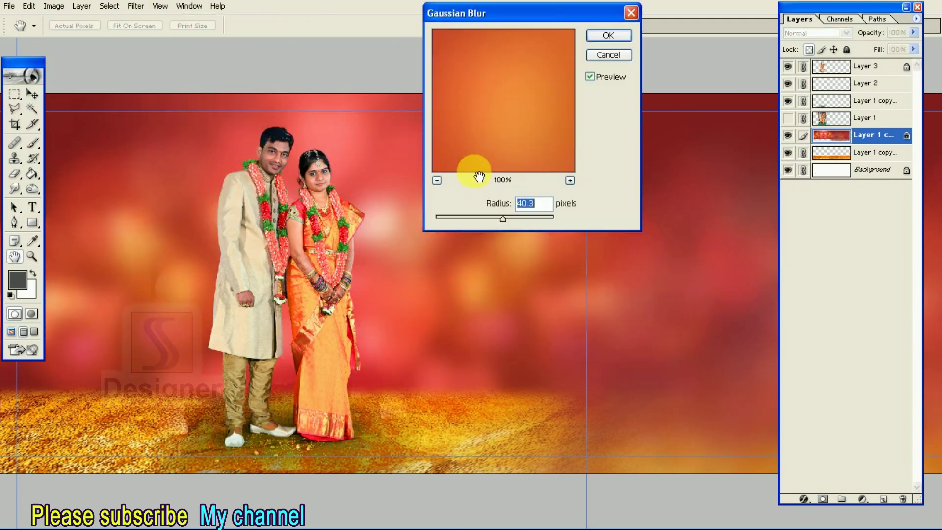
pyautogui.write('4')
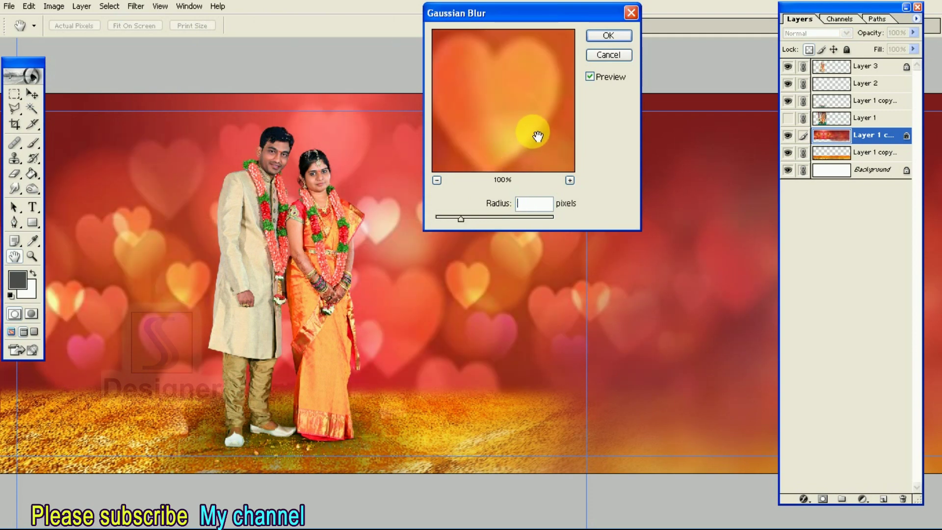
pyautogui.click(608, 37)
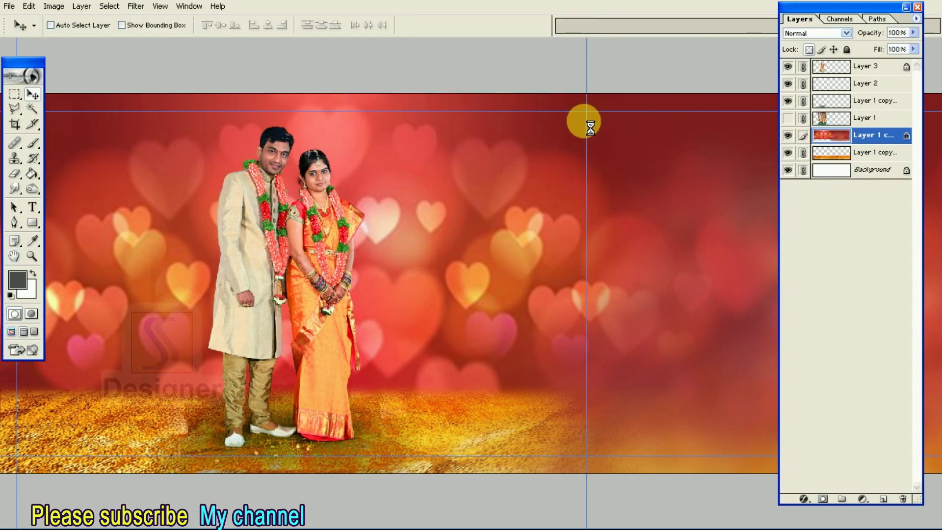
pyautogui.press('Tab')
pyautogui.hotkey('ctrl', '0')
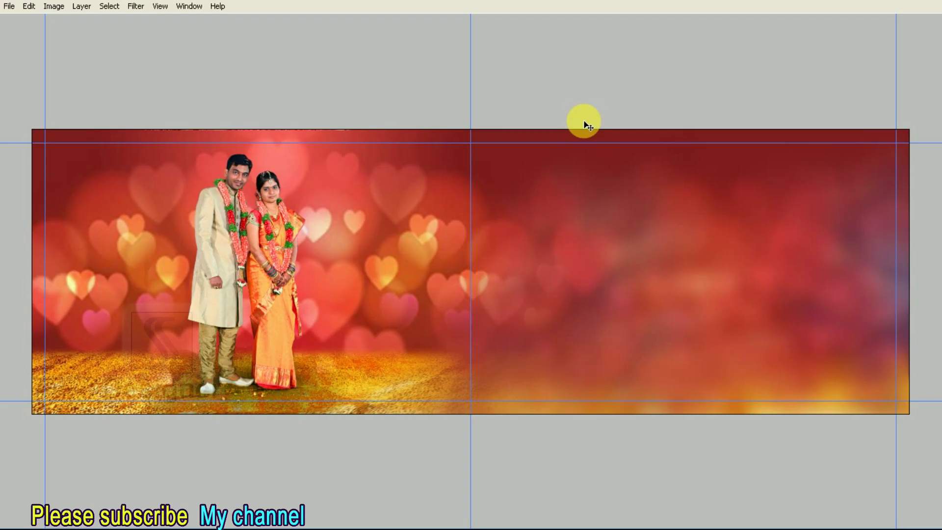
# - Paste the blue underwater fantasy image into the sheet as a new layer
pyautogui.press('f')
pyautogui.hotkey('ctrl', '+')
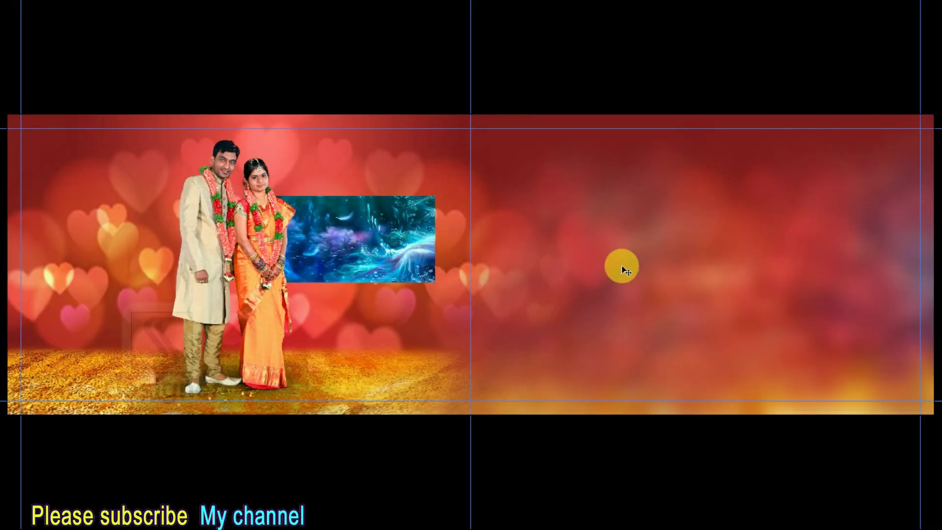
pyautogui.press('F7')
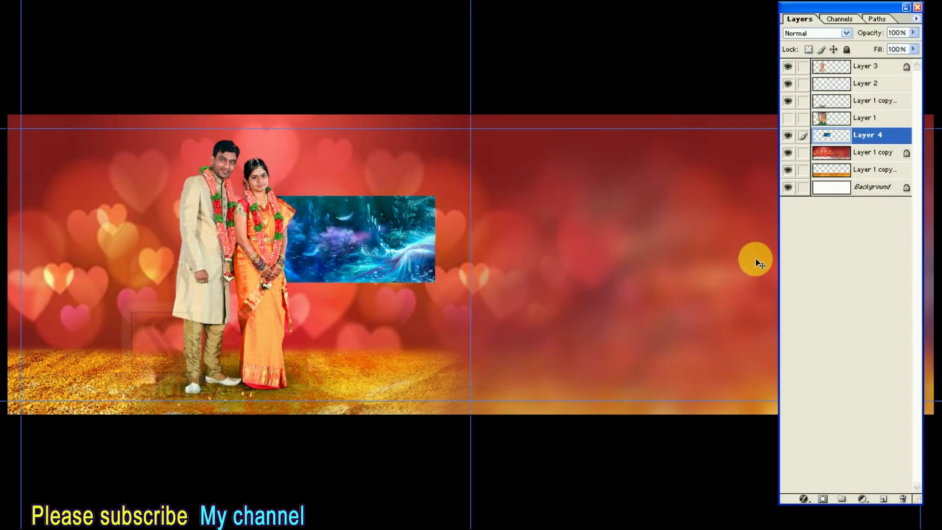
pyautogui.press('F7')
# - Move and stretch the blue image so it covers the entire album sheet
pyautogui.moveTo(398, 273)
pyautogui.mouseDown()
pyautogui.moveTo(111, 157)
pyautogui.moveTo(147, 166)
pyautogui.mouseUp()
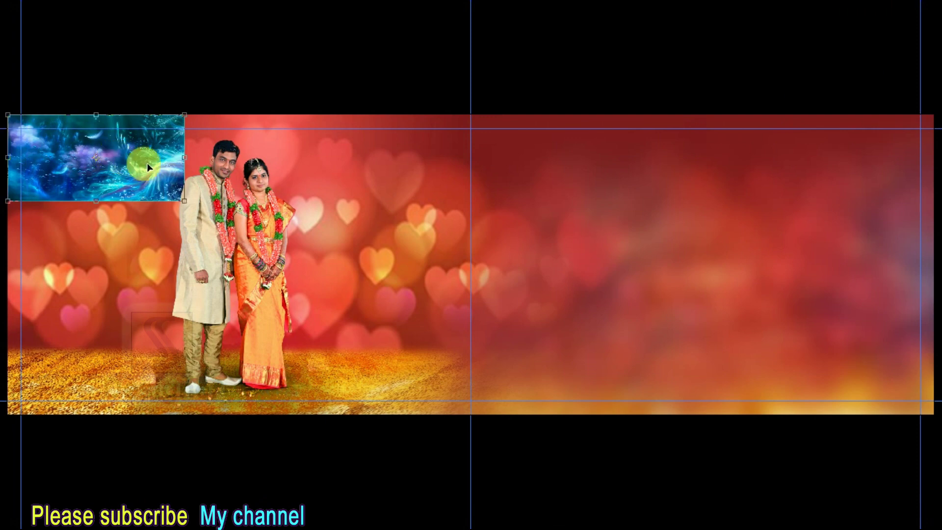
pyautogui.moveTo(184, 201); pyautogui.dragTo(486, 349)
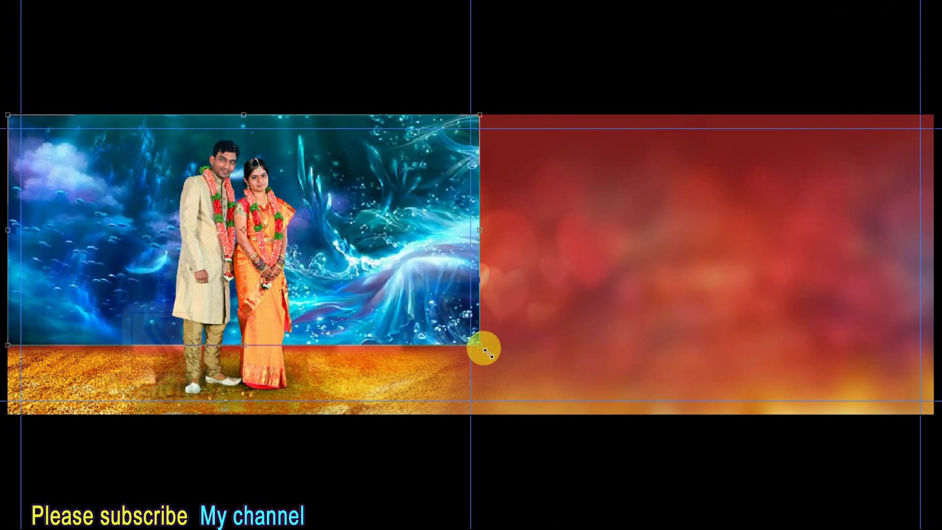
pyautogui.moveTo(487, 352); pyautogui.dragTo(493, 360)
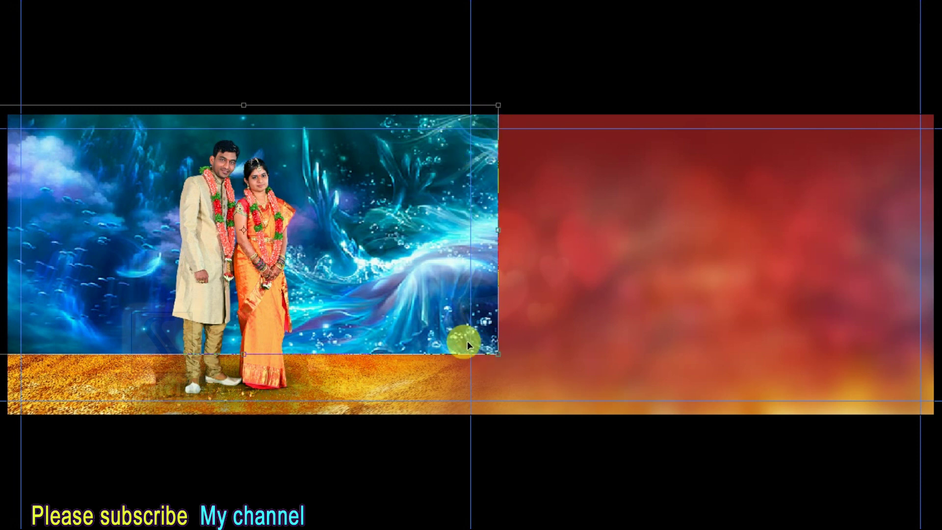
pyautogui.moveTo(473, 358); pyautogui.dragTo(477, 427)
pyautogui.hotkey('ctrl', '-')
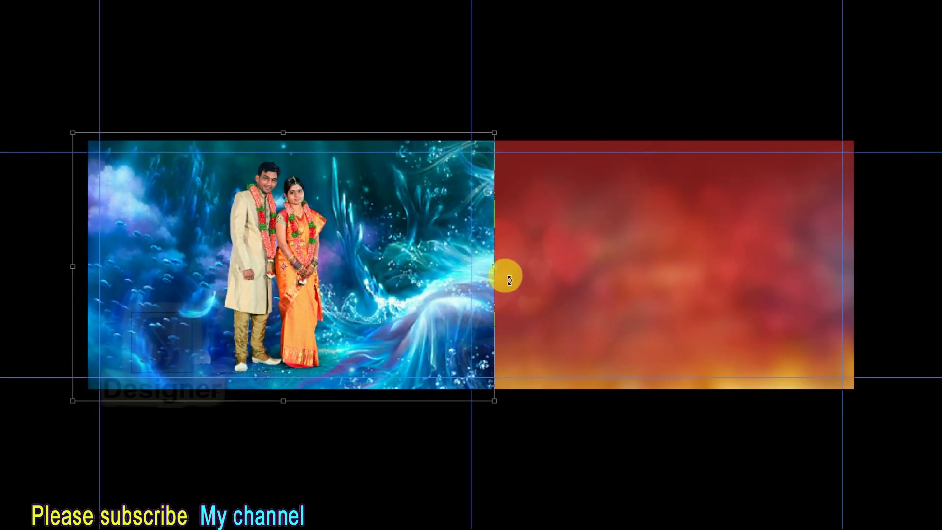
pyautogui.moveTo(509, 280); pyautogui.dragTo(873, 301)
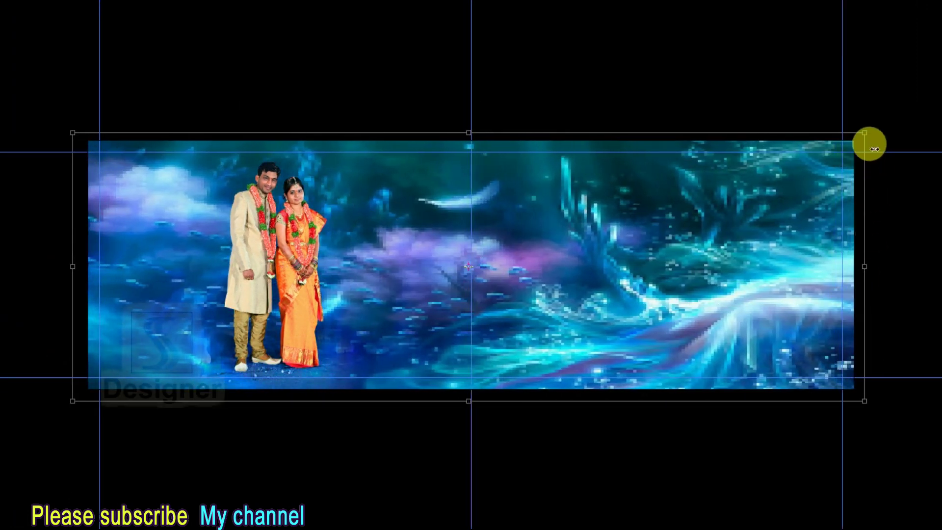
pyautogui.moveTo(874, 148); pyautogui.dragTo(877, 129)
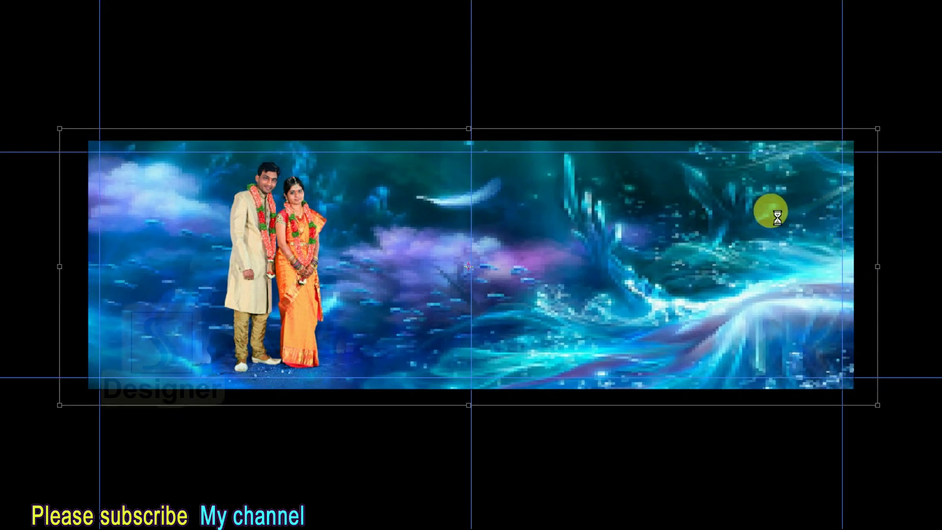
pyautogui.press('F7')
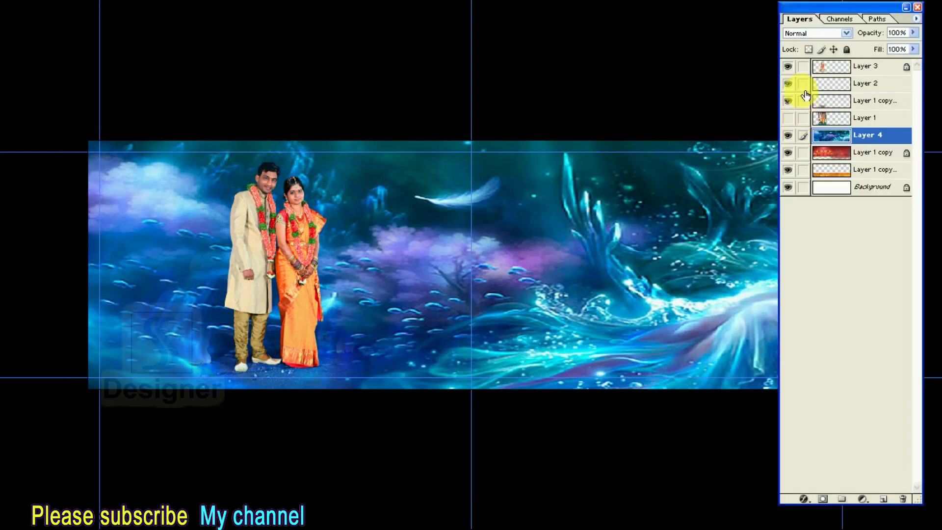
pyautogui.press('F7')
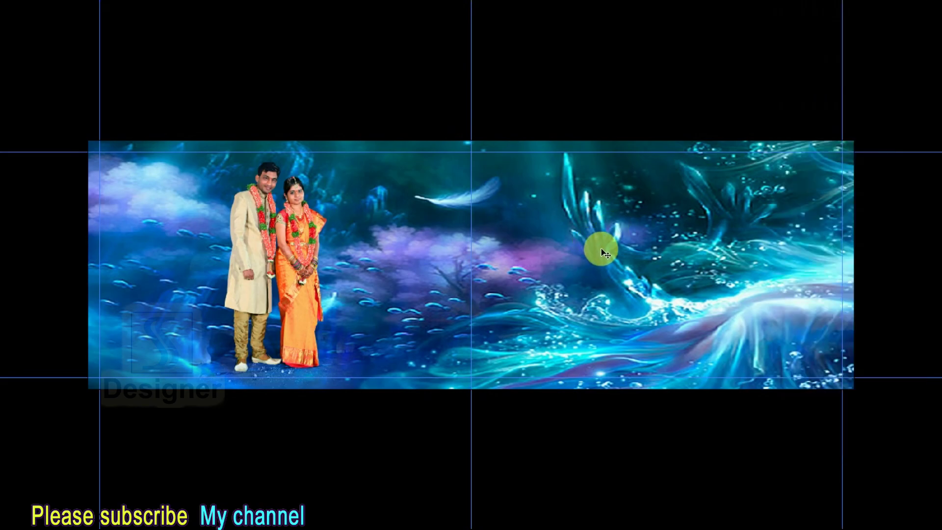
# - Apply a heavy 13.7-pixel Gaussian blur to the blue Layer 4 backdrop
pyautogui.press('f')
pyautogui.press('f')
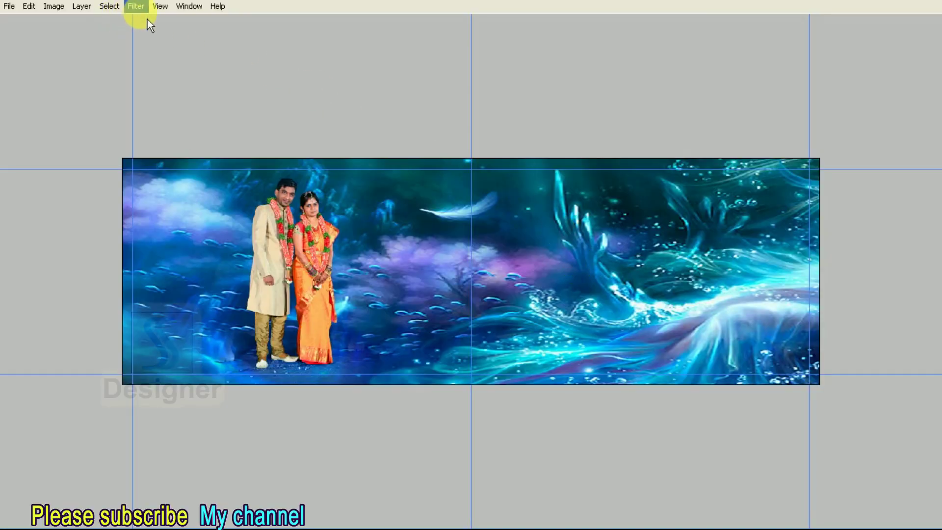
pyautogui.click(142, 7)
pyautogui.click(310, 120)
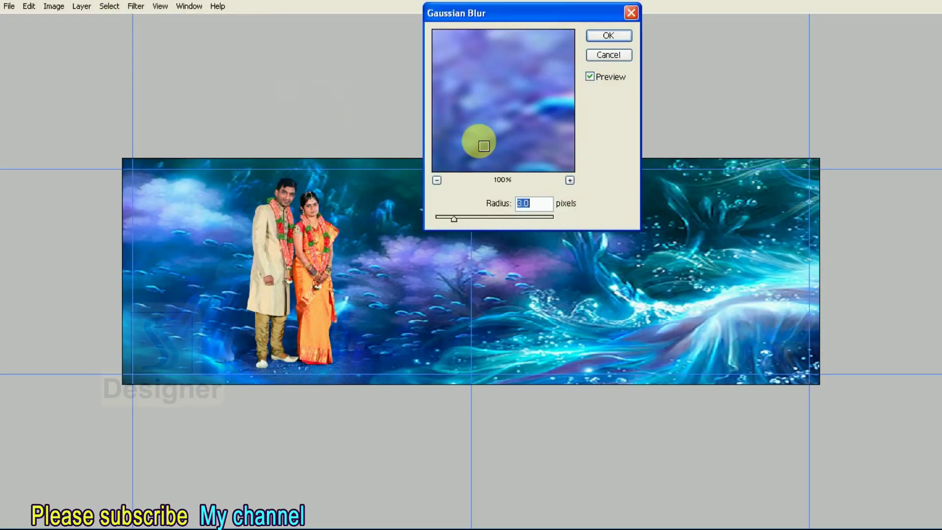
pyautogui.moveTo(468, 226); pyautogui.dragTo(513, 225)
pyautogui.click(606, 36)
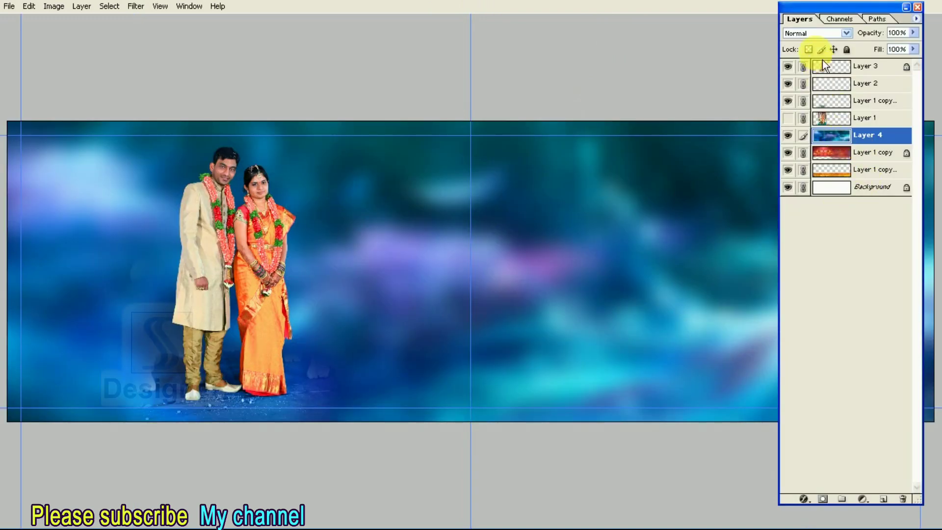
pyautogui.click(815, 37)
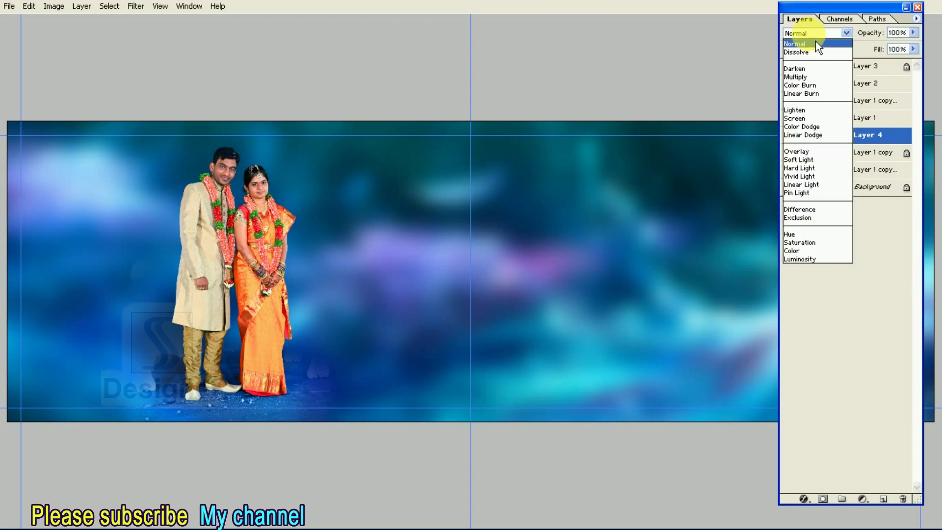
# - Try Soft Light and Luminosity blending on Layer 4, then settle on Screen
pyautogui.click(804, 160)
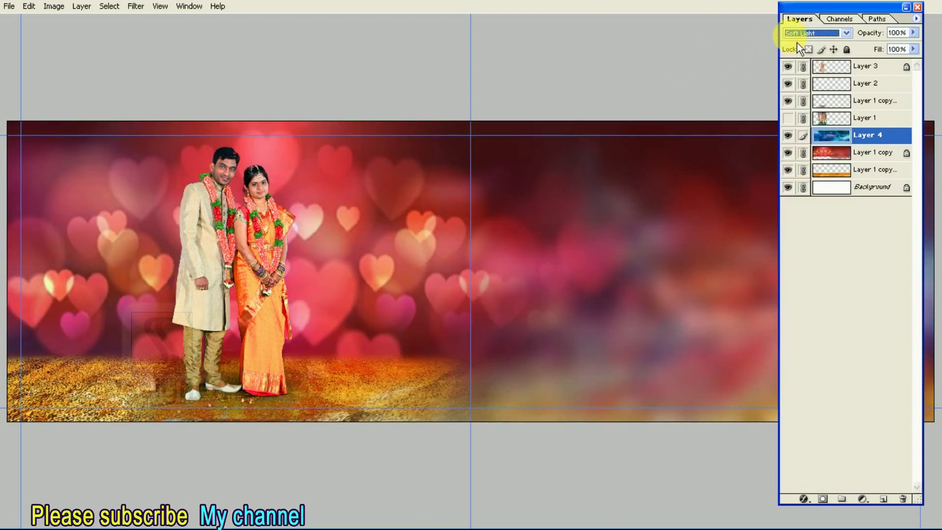
pyautogui.click(805, 33)
pyautogui.click(814, 259)
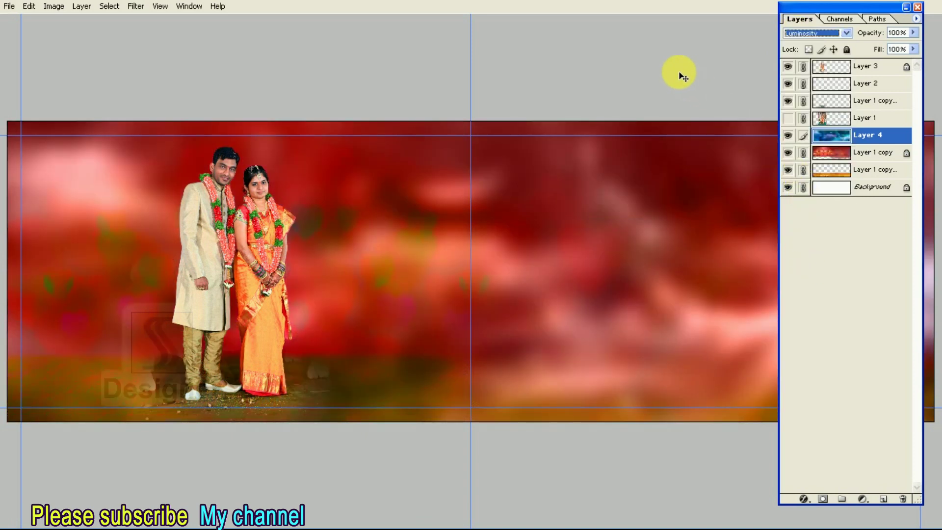
pyautogui.press('s')
pyautogui.click(819, 36)
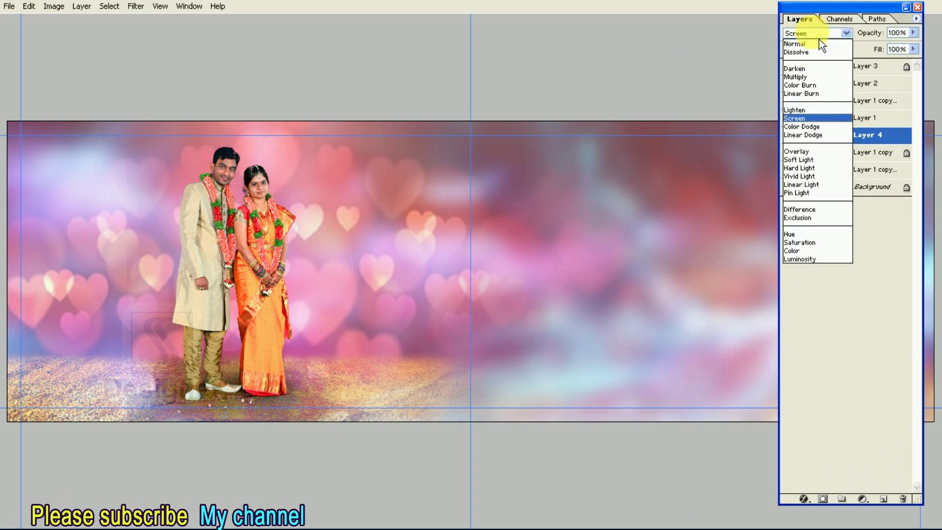
pyautogui.click(811, 38)
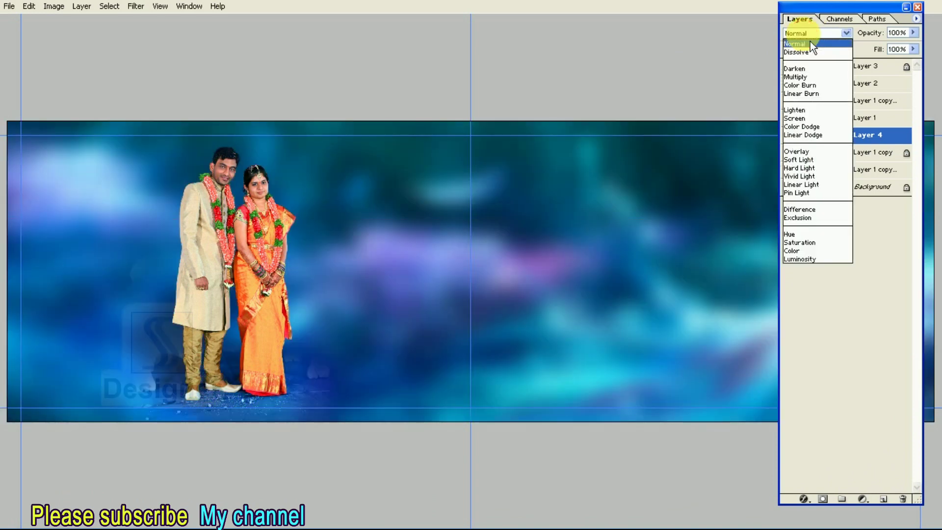
pyautogui.click(827, 125)
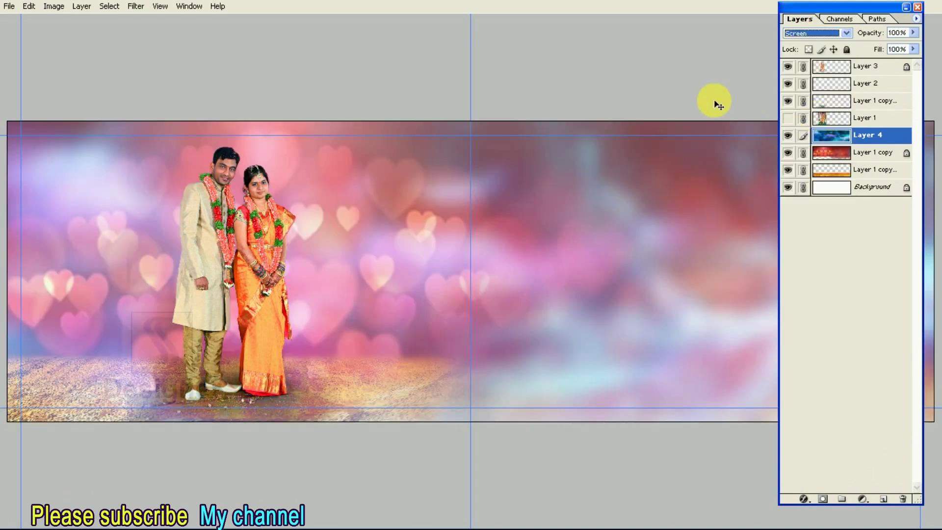
pyautogui.click(680, 69)
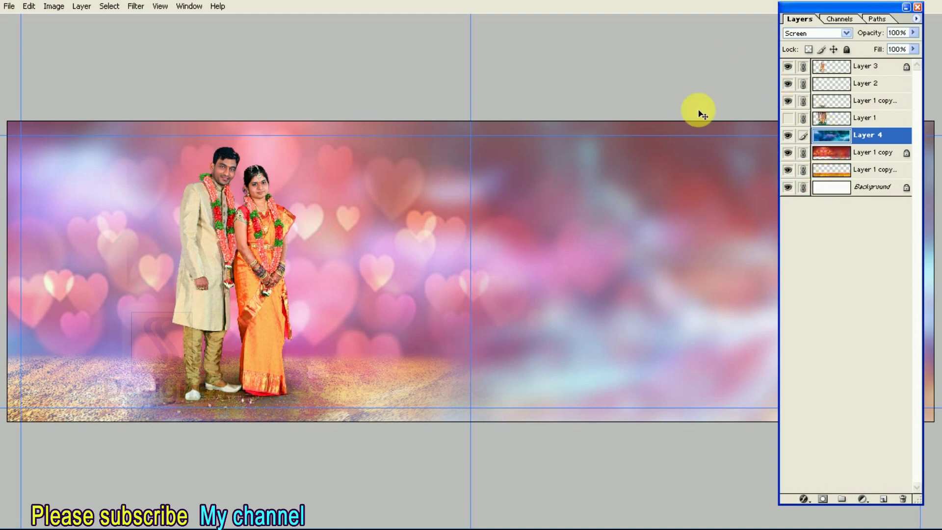
pyautogui.press('F7')
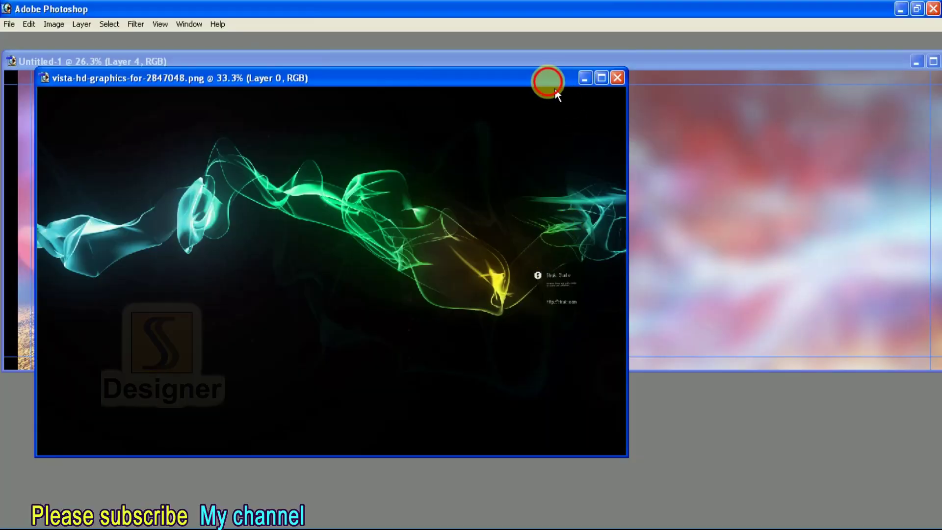
# - Paste the smoke graphic into the sheet as Layer 5 in Screen blend mode
pyautogui.moveTo(552, 84); pyautogui.dragTo(571, 260)
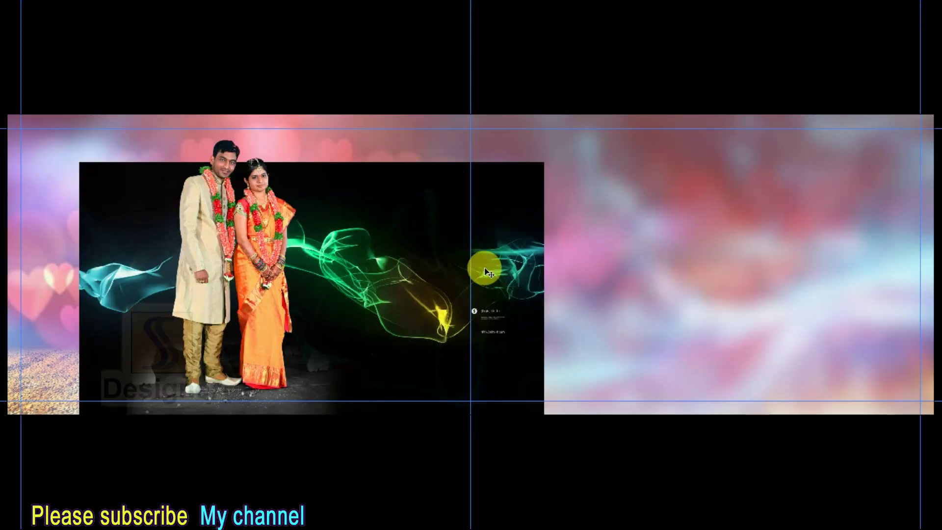
pyautogui.press('F7')
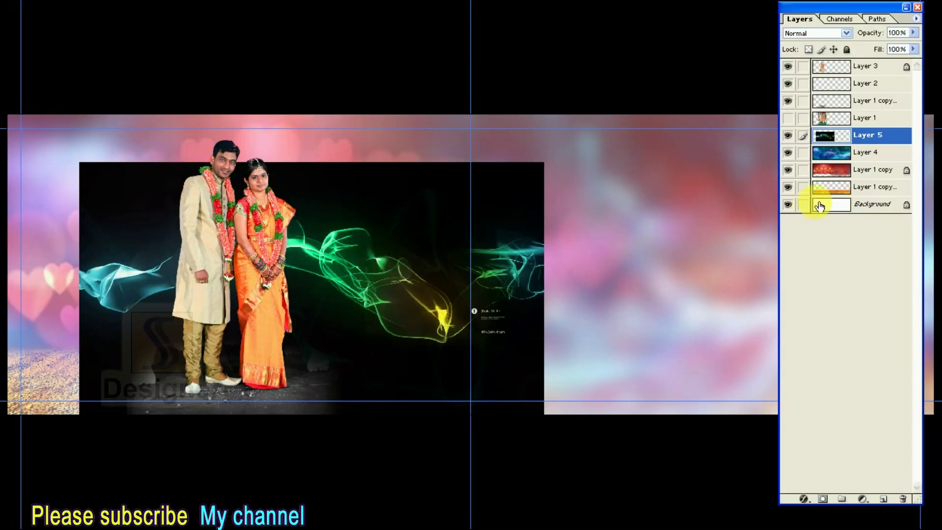
pyautogui.click(834, 33)
pyautogui.click(827, 131)
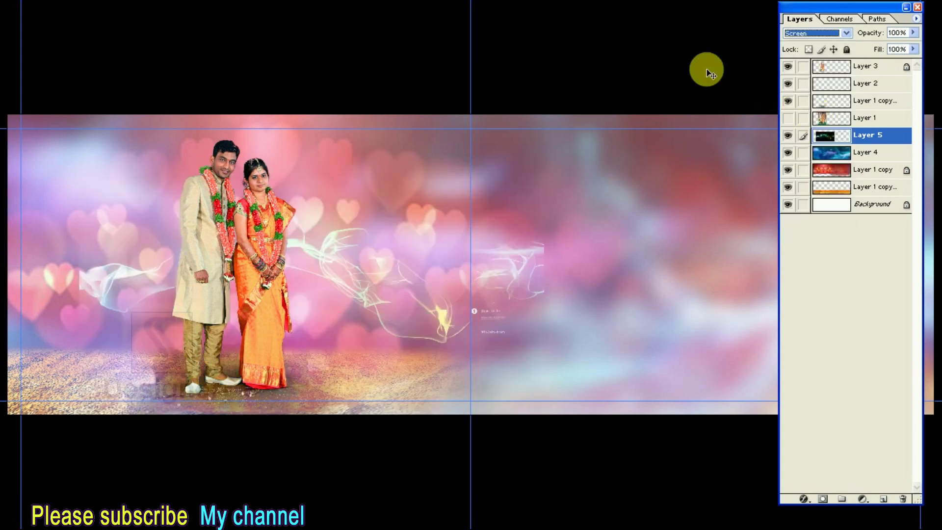
pyautogui.press('F7')
# - Move, enlarge and rotate the smoke overlay to sweep behind the couple
pyautogui.hotkey('ctrl', 't')
pyautogui.rightClick(497, 238)
pyautogui.click(535, 363)
pyautogui.moveTo(534, 363); pyautogui.dragTo(318, 249)
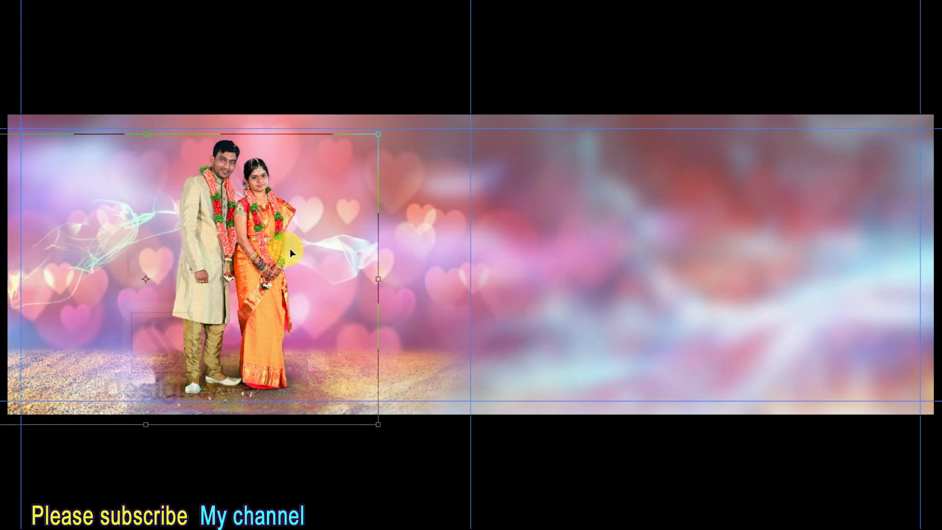
pyautogui.moveTo(395, 142)
pyautogui.mouseDown()
pyautogui.moveTo(440, 139)
pyautogui.moveTo(454, 124)
pyautogui.mouseUp()
pyautogui.moveTo(528, 160)
pyautogui.mouseDown()
pyautogui.moveTo(477, 160)
pyautogui.moveTo(457, 134)
pyautogui.moveTo(463, 140)
pyautogui.mouseUp()
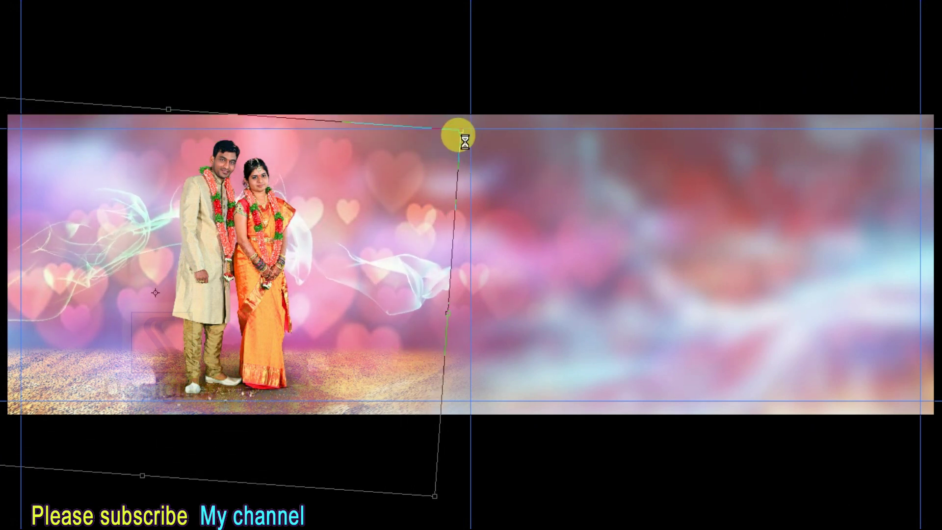
pyautogui.press('Return')
pyautogui.hotkey('ctrl', '+')
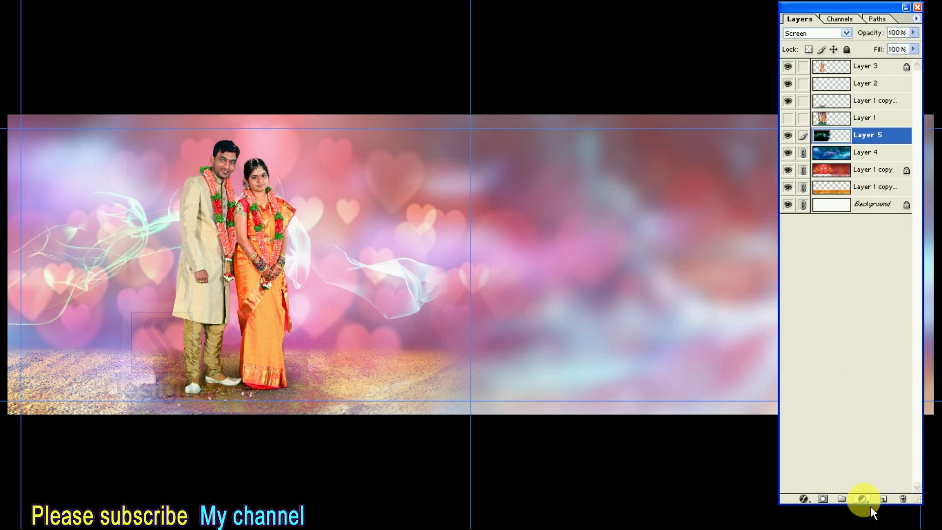
pyautogui.click(864, 499)
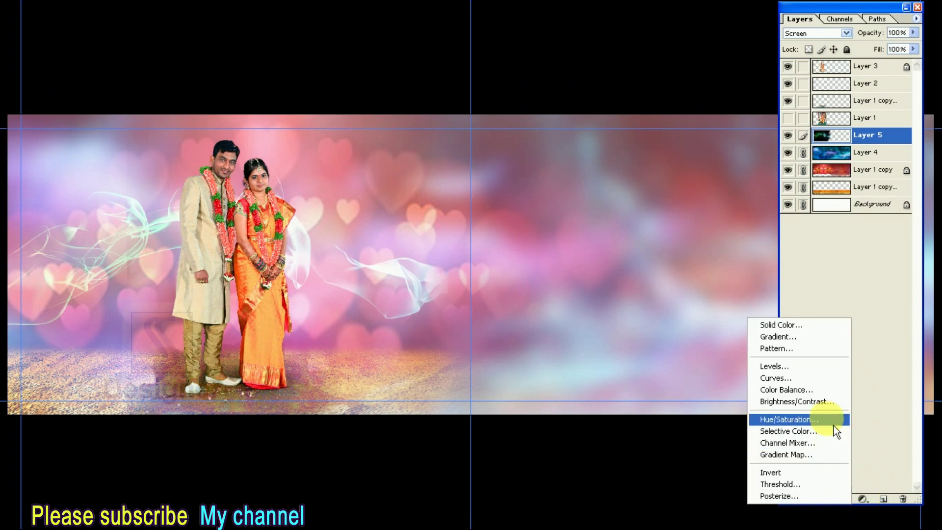
# - Add a Hue/Saturation adjustment layer with Lightness -55 and leave full-screen view
pyautogui.click(834, 425)
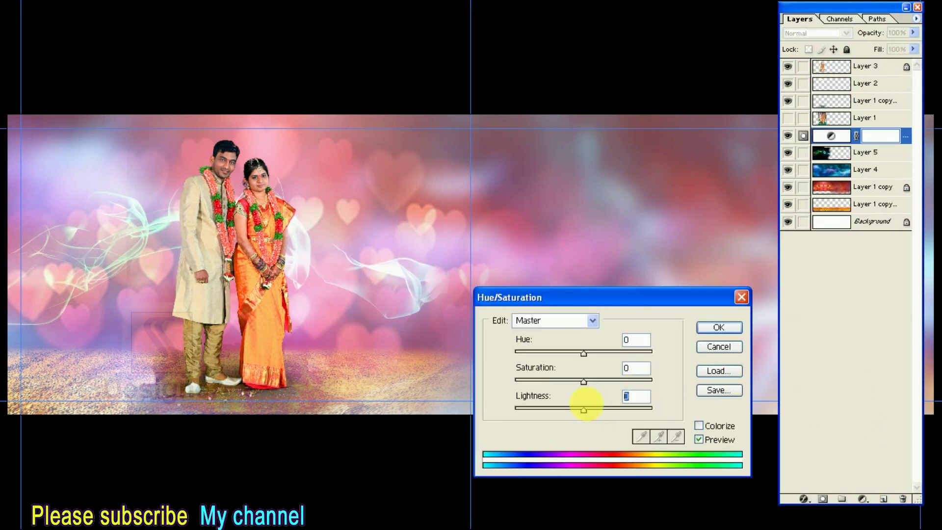
pyautogui.write('-55')
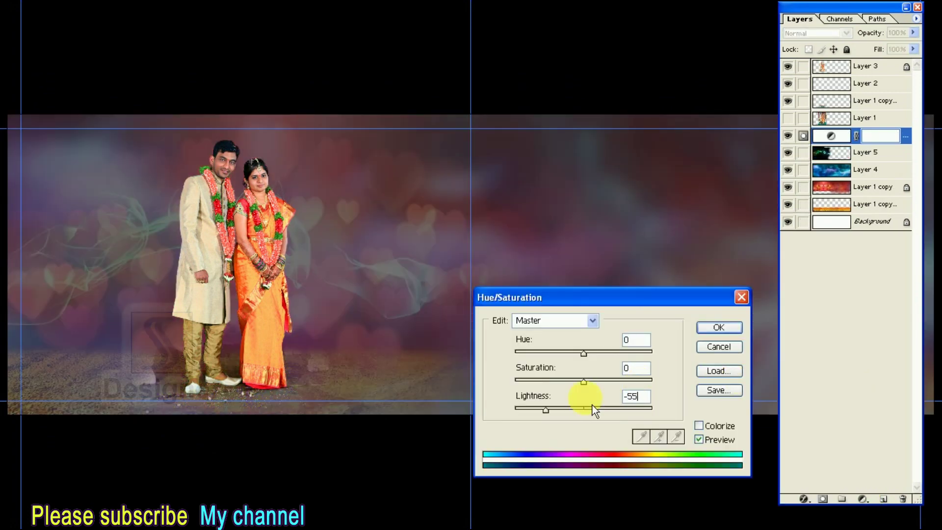
pyautogui.click(719, 326)
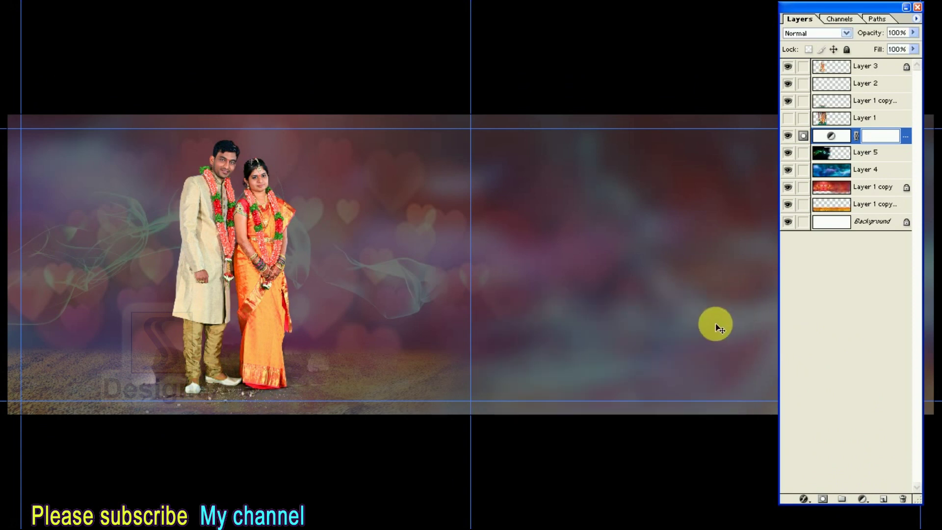
pyautogui.press('Tab')
pyautogui.press('f')
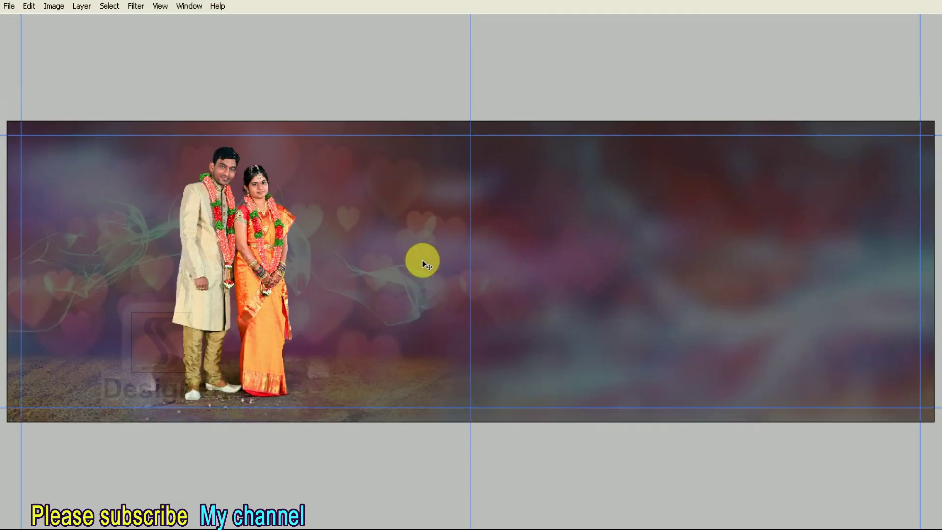
pyautogui.press('Tab')
# - With a large full-opacity standard eraser, erase the darkening mask around the couple
pyautogui.click(15, 174)
pyautogui.click(55, 178)
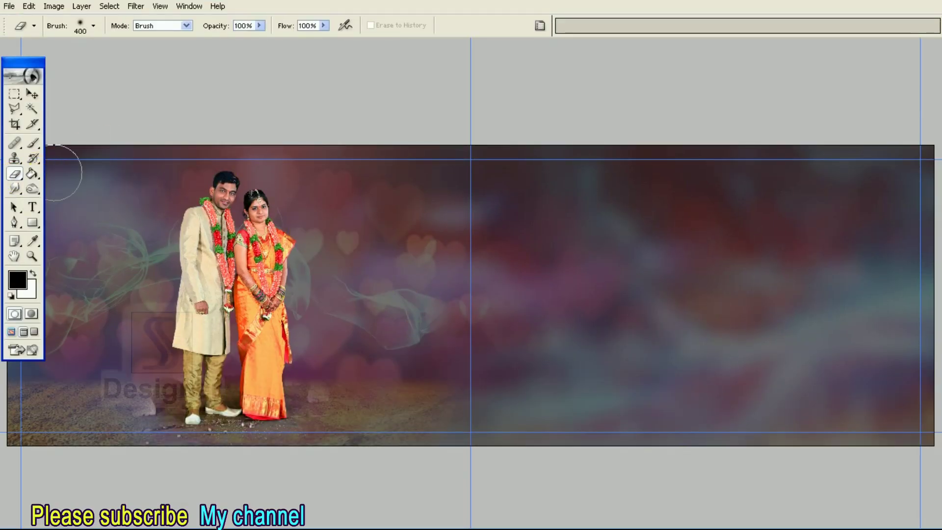
pyautogui.moveTo(271, 39); pyautogui.dragTo(273, 47)
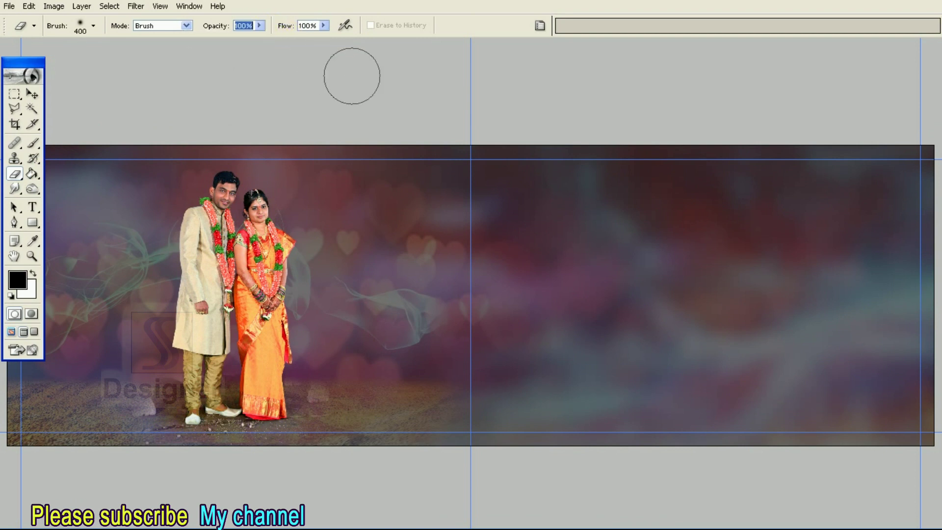
pyautogui.press(']')
pyautogui.press(']')
pyautogui.press(']')
pyautogui.press(']')
pyautogui.press(']')
pyautogui.press(']')
pyautogui.press('[')
pyautogui.press('[')
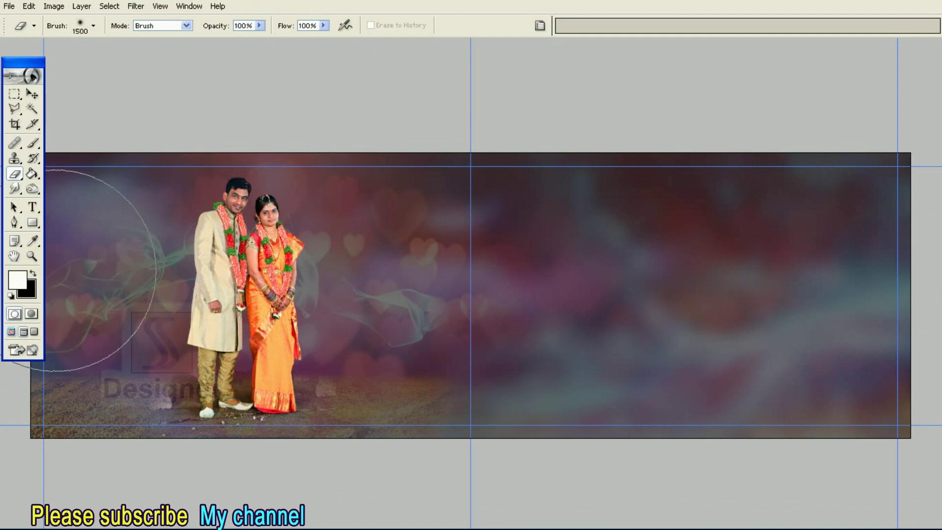
pyautogui.moveTo(326, 273); pyautogui.dragTo(398, 286)
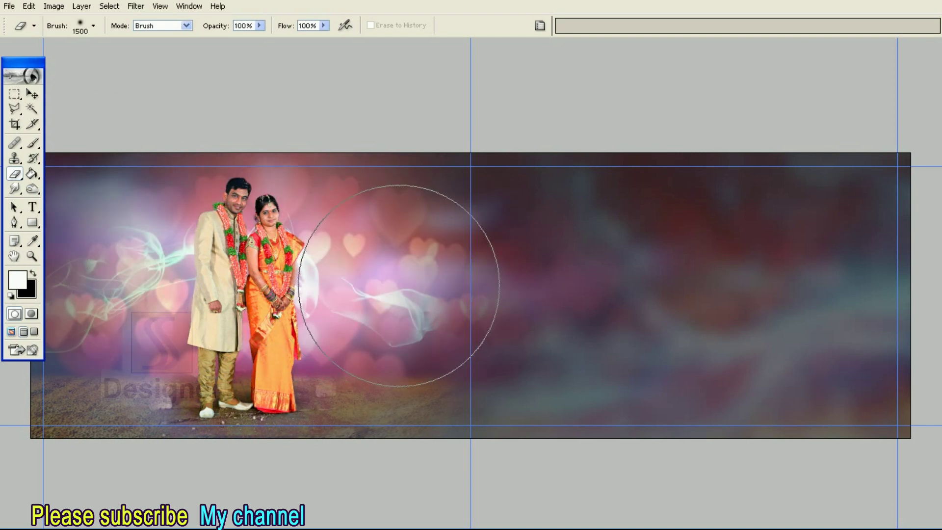
# - At 20% eraser opacity, softly lighten the middle background and ground near the groom's feet
pyautogui.press('2')
pyautogui.press('[')
pyautogui.press('[')
pyautogui.press('[')
pyautogui.moveTo(532, 274); pyautogui.dragTo(607, 282)
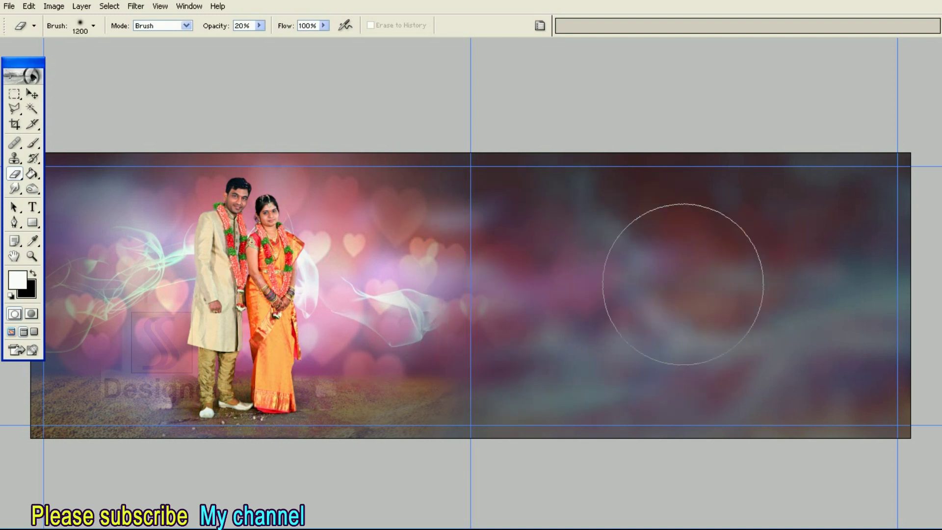
pyautogui.moveTo(683, 284); pyautogui.dragTo(152, 280)
pyautogui.press('[')
pyautogui.press('[')
pyautogui.press('[')
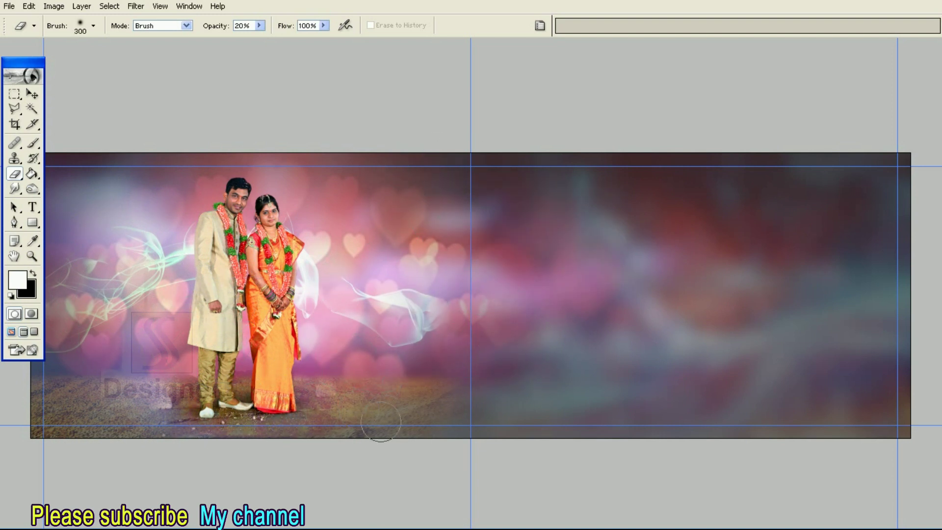
pyautogui.moveTo(374, 432); pyautogui.dragTo(204, 405)
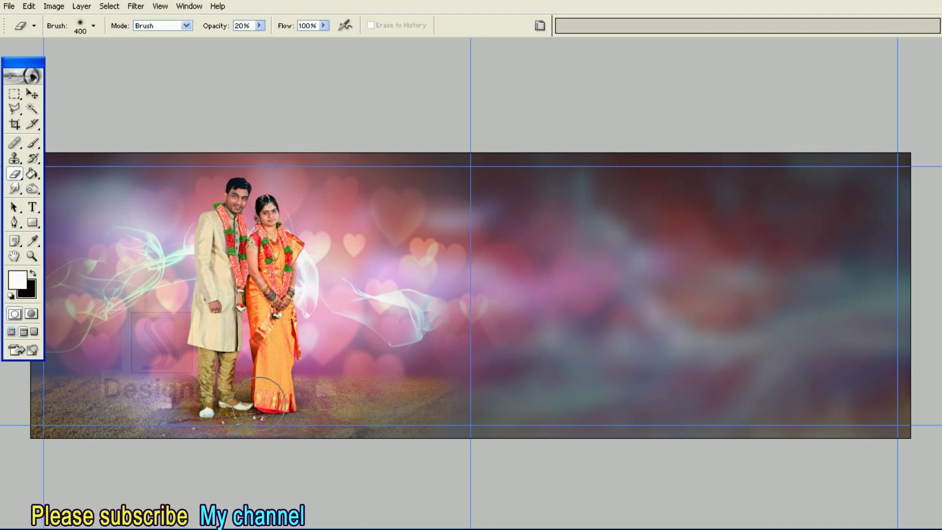
pyautogui.press(']')
pyautogui.press(']')
pyautogui.press(']')
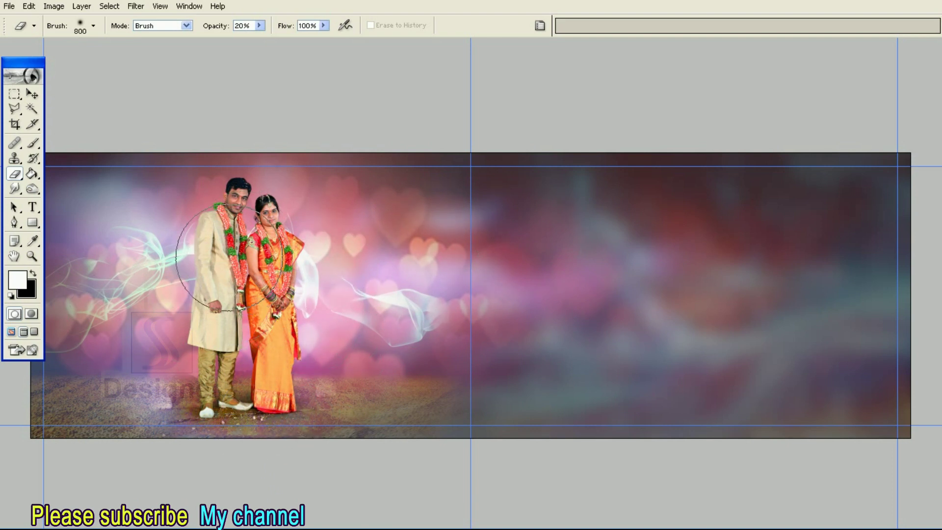
pyautogui.press('F7')
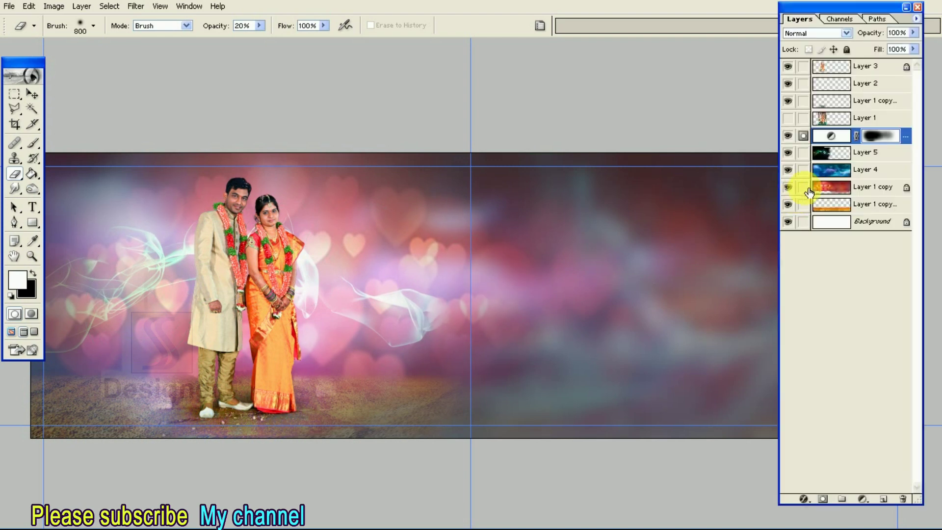
# - On Layer 1 copy, draw a polygonal lasso selection around the couple
pyautogui.click(844, 189)
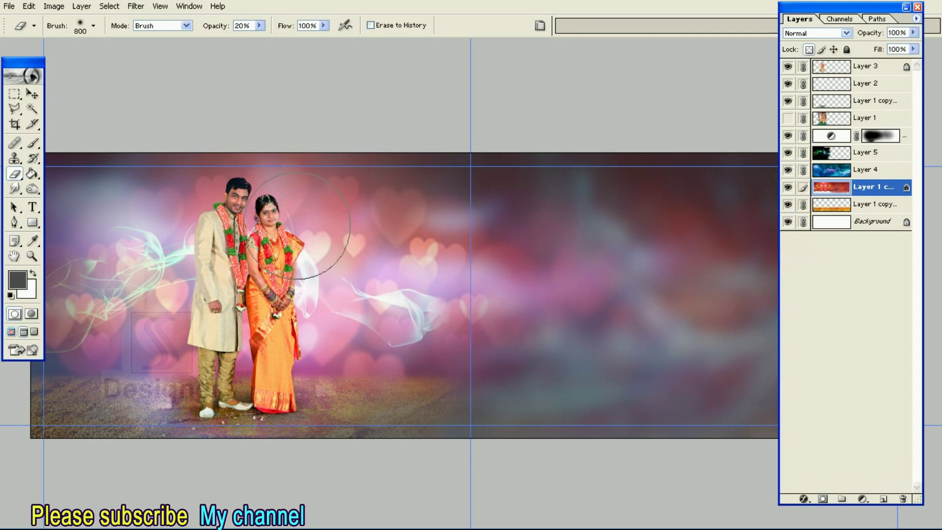
pyautogui.click(15, 108)
pyautogui.click(122, 407)
pyautogui.click(101, 368)
pyautogui.click(88, 332)
pyautogui.click(74, 220)
pyautogui.click(190, 153)
pyautogui.click(388, 157)
pyautogui.click(451, 257)
pyautogui.click(447, 376)
pyautogui.doubleClick(309, 418)
# - Feather the selection by 80 pixels and copy it onto a new Layer 6
pyautogui.rightClick(359, 283)
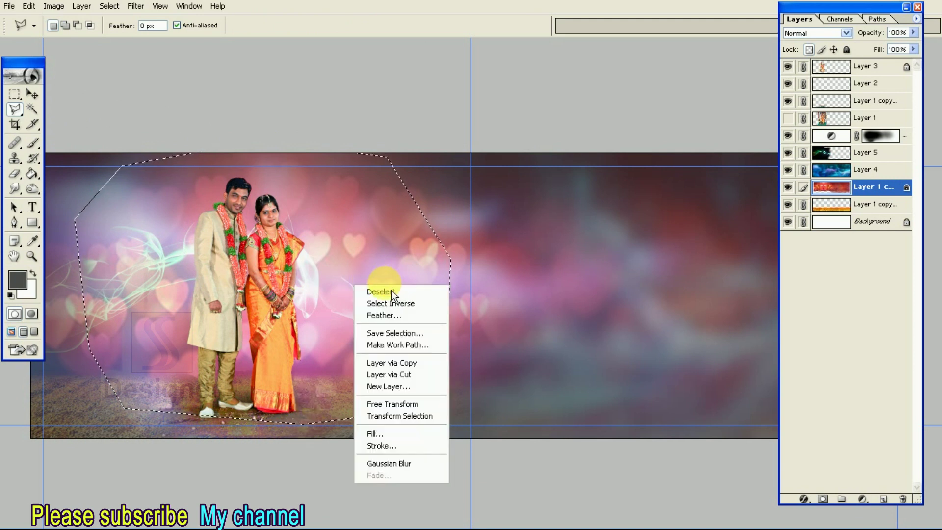
pyautogui.click(386, 314)
pyautogui.click(528, 254)
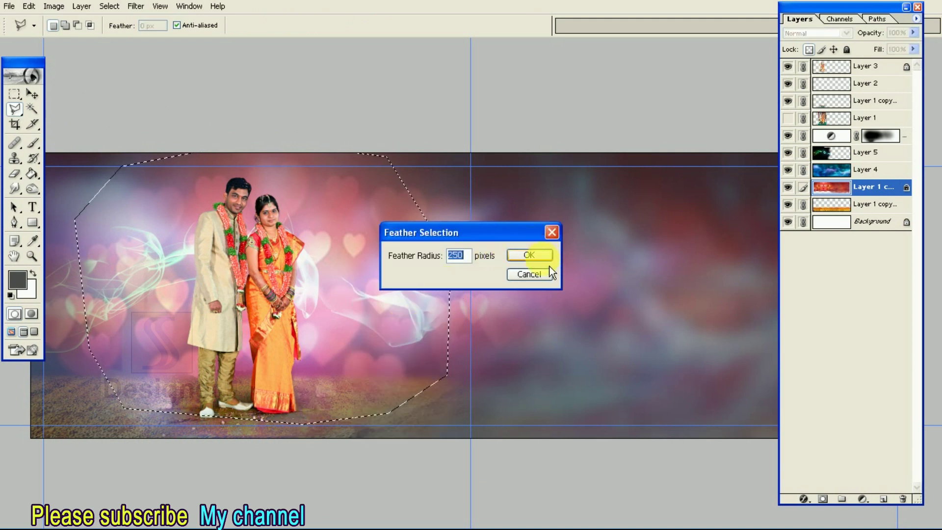
pyautogui.write('80')
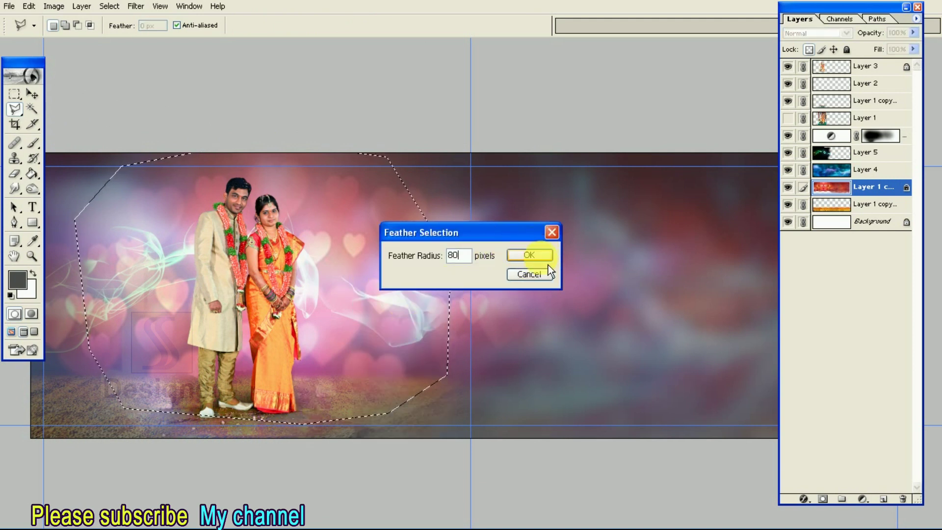
pyautogui.click(530, 254)
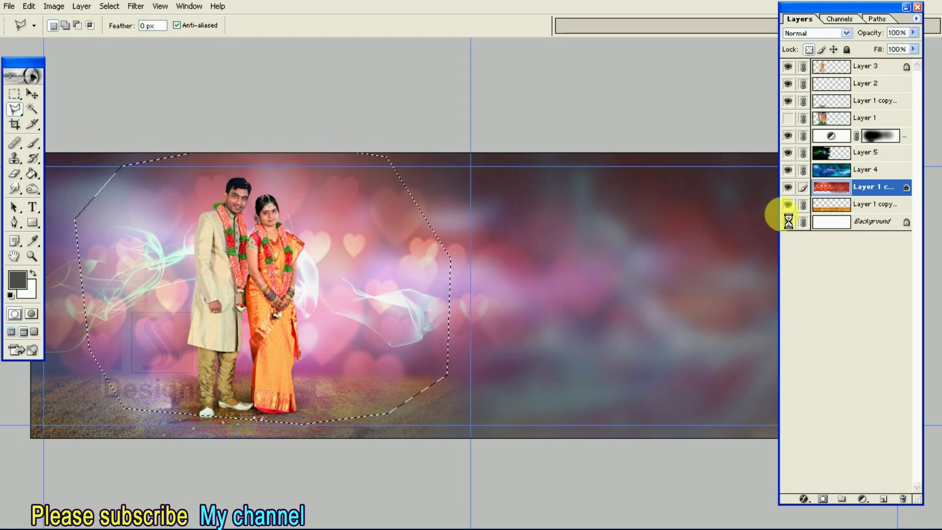
pyautogui.press('v')
pyautogui.hotkey('ctrl', 'j')
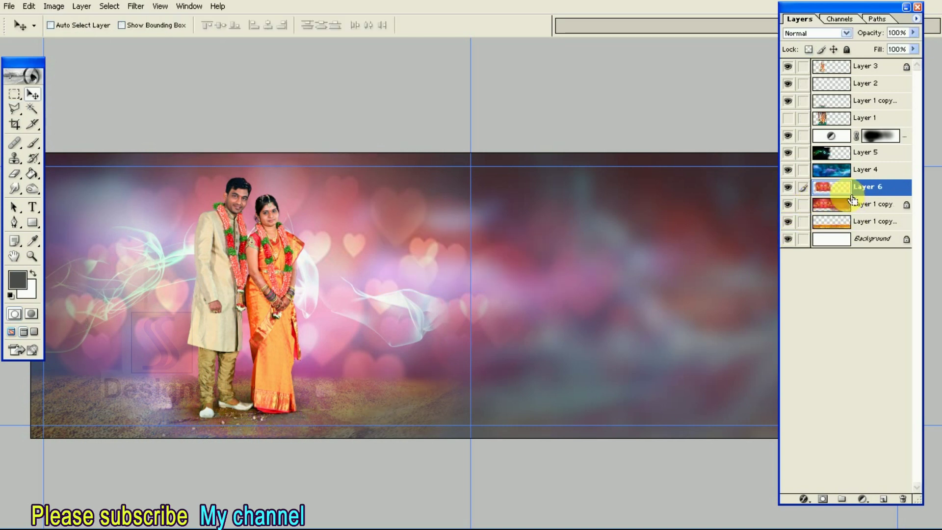
# - Raise Layer 6 above the smoke layer and blend it in Soft Light, toggling it to compare
pyautogui.hotkey('ctrl', ']')
pyautogui.hotkey('ctrl', ']')
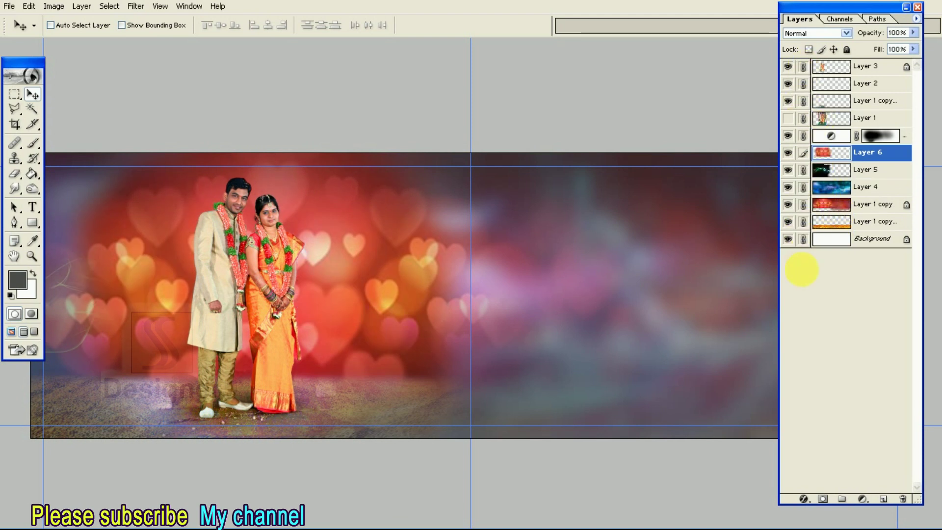
pyautogui.click(826, 37)
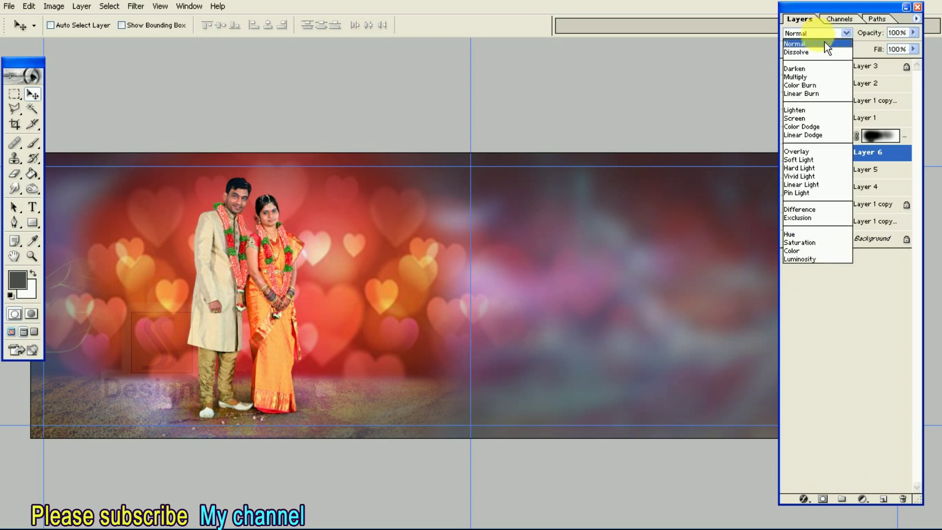
pyautogui.click(820, 164)
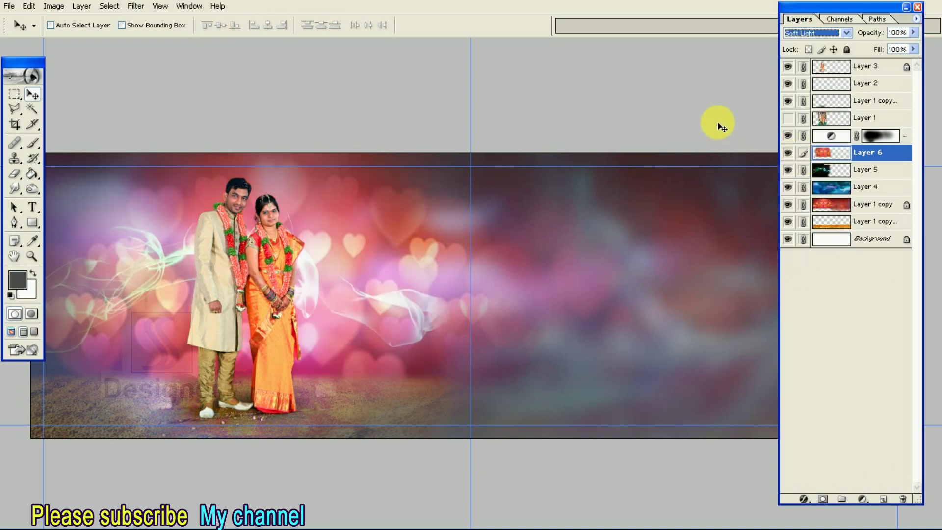
pyautogui.click(789, 154)
pyautogui.click(789, 154)
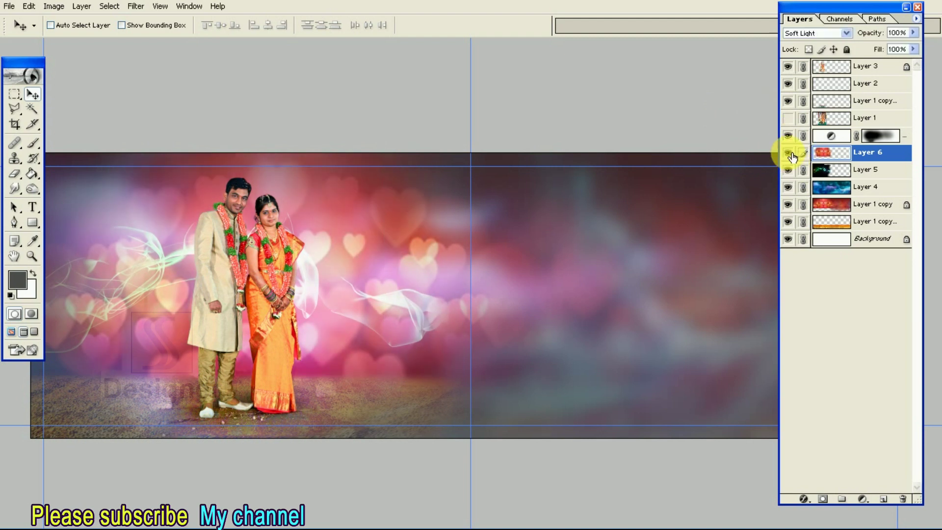
pyautogui.click(789, 154)
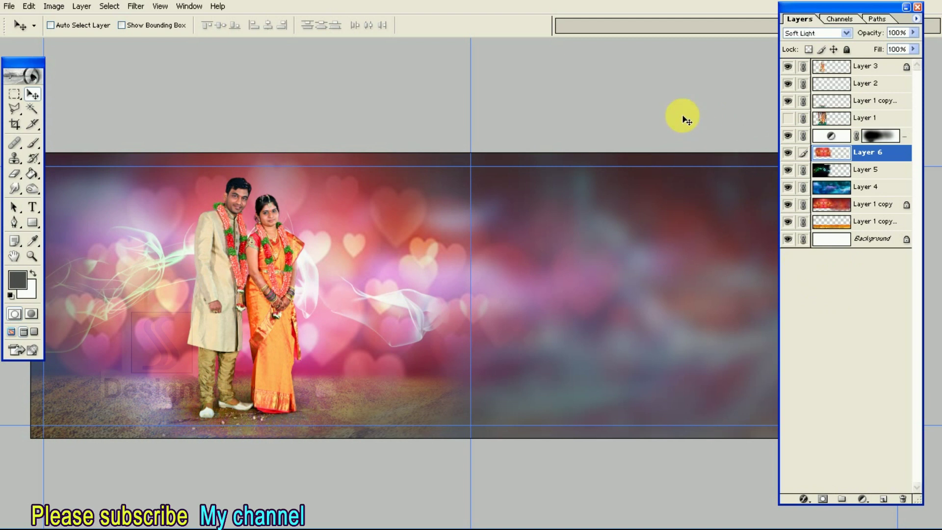
pyautogui.click(788, 153)
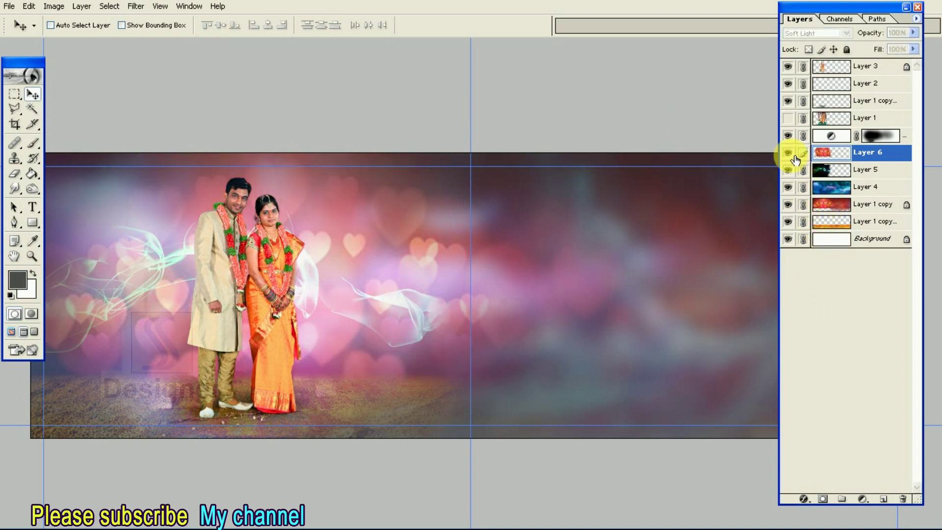
pyautogui.click(837, 35)
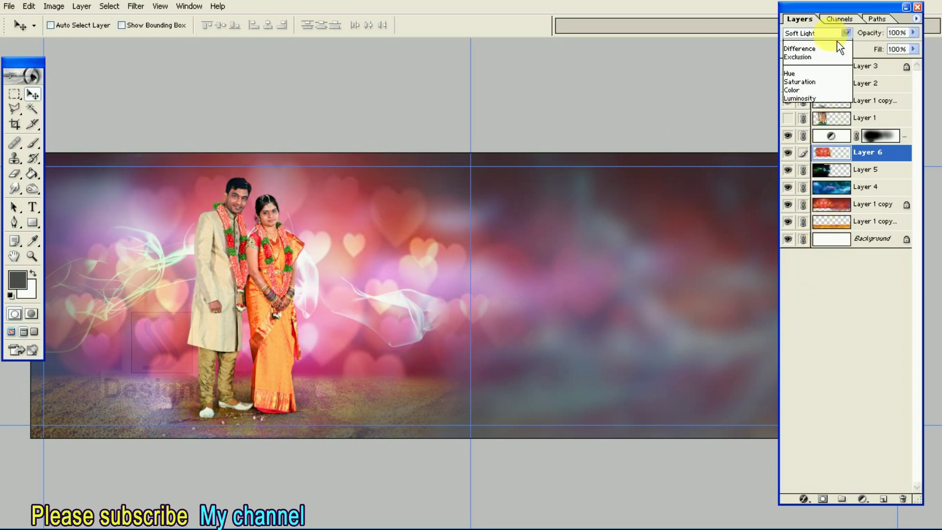
pyautogui.click(841, 152)
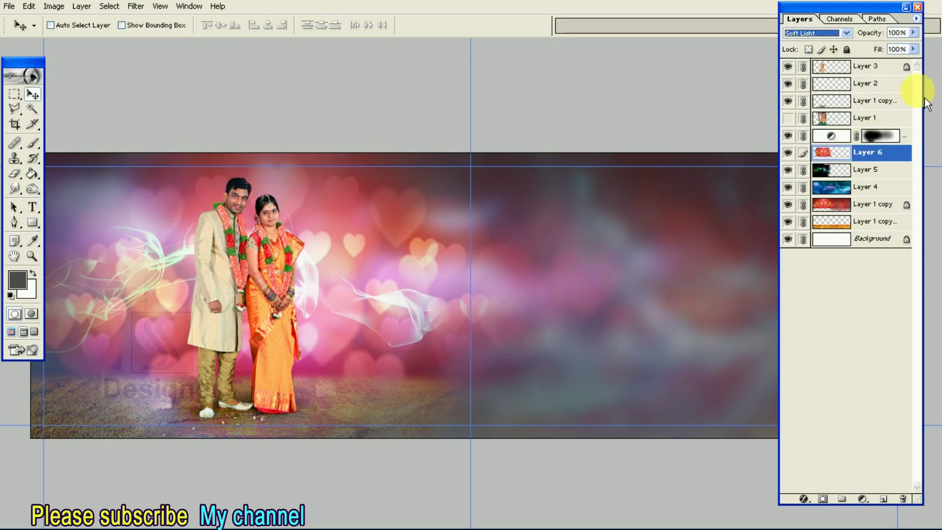
# - Preview the whole album sheet full-screen against black
pyautogui.press('Tab')
pyautogui.press('f')
pyautogui.press('f')
pyautogui.hotkey('ctrl', 'h')
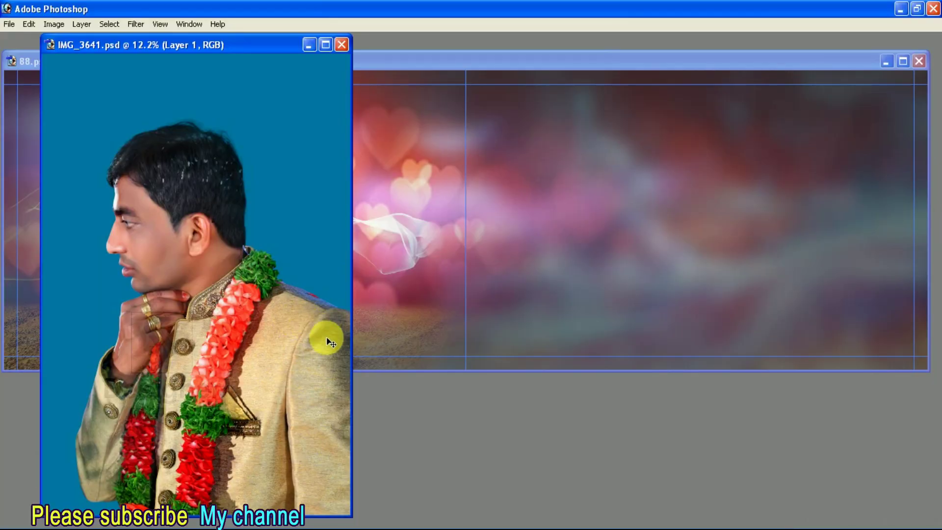
# - Drag the groom portrait from IMG_3641.psd into the 88.psd album sheet
pyautogui.press('F7')
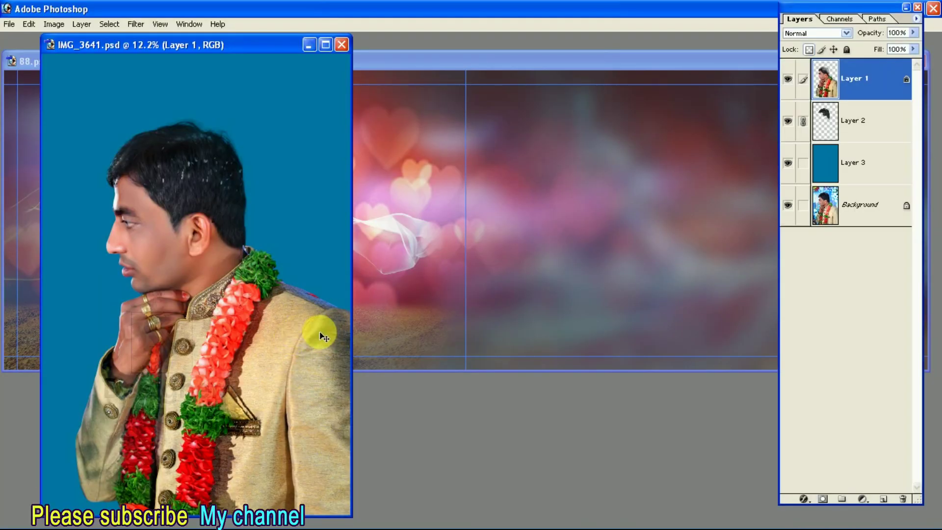
pyautogui.moveTo(273, 332); pyautogui.dragTo(770, 310)
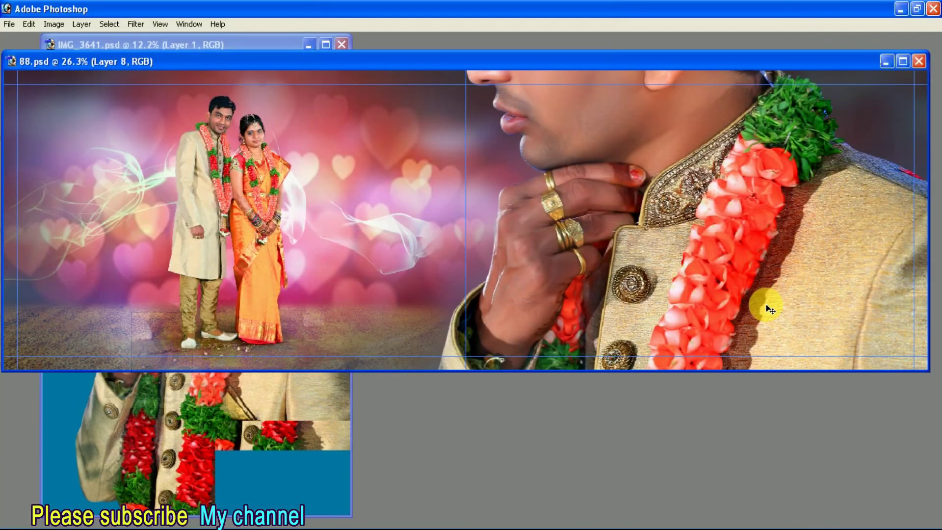
pyautogui.press('f')
pyautogui.moveTo(761, 263); pyautogui.dragTo(790, 323)
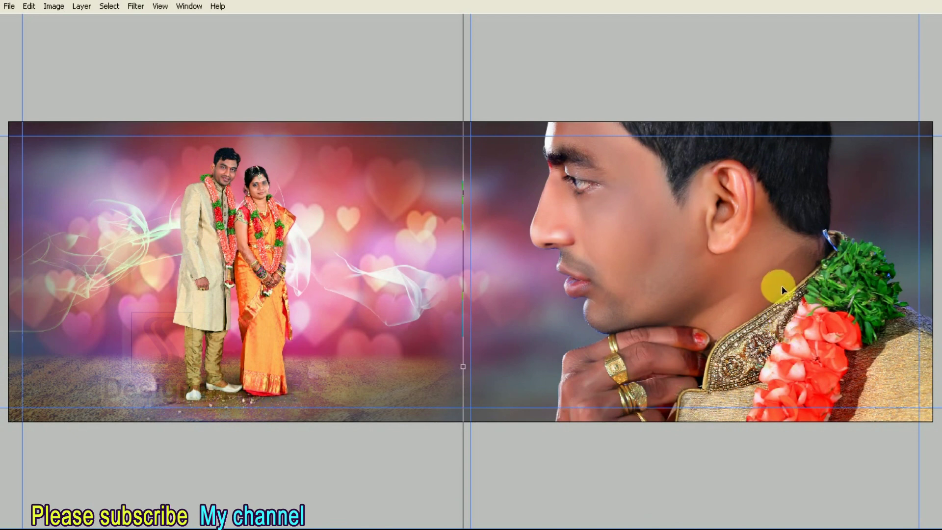
# - Scale down, slightly tilt and nudge the groom portrait to fill the sheet's right half
pyautogui.hotkey('ctrl', 't')
pyautogui.hotkey('ctrl', '-')
pyautogui.hotkey('ctrl', '-')
pyautogui.moveTo(731, 116); pyautogui.dragTo(718, 212)
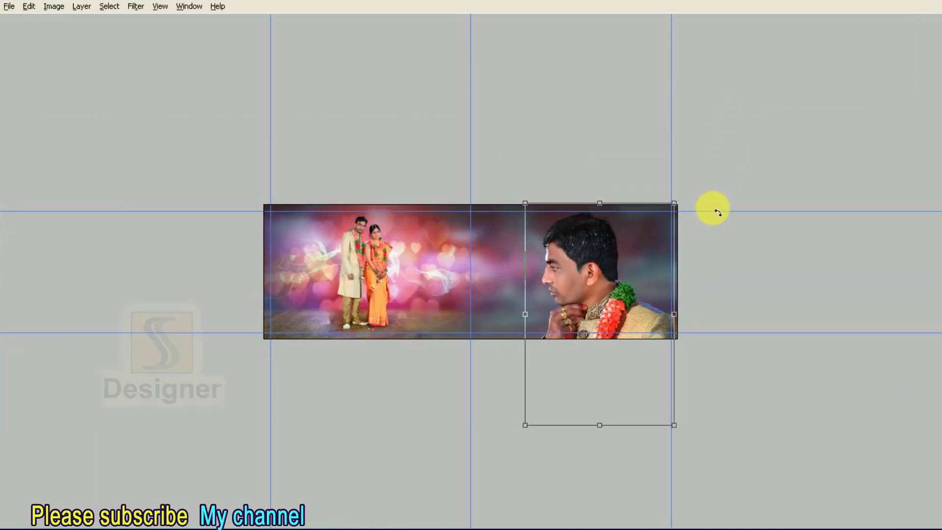
pyautogui.hotkey('ctrl', '+')
pyautogui.moveTo(711, 230); pyautogui.dragTo(707, 207)
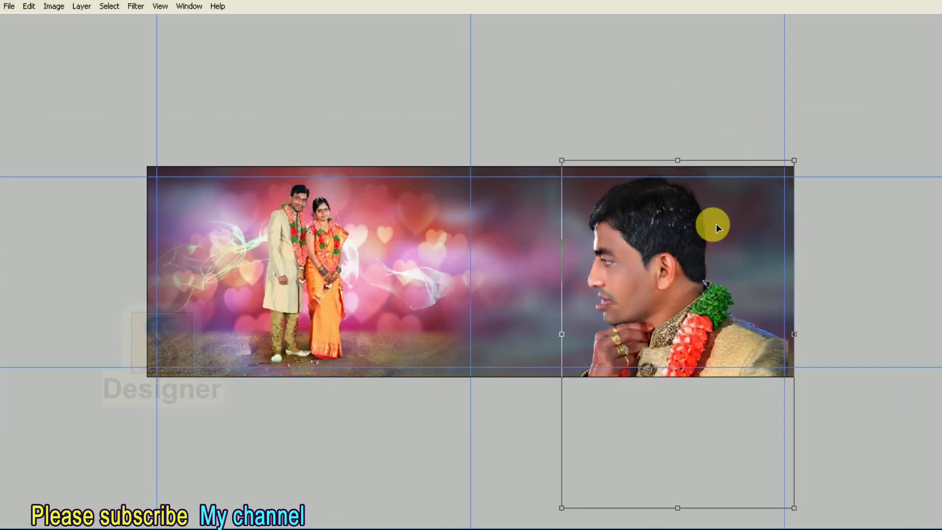
pyautogui.moveTo(883, 191)
pyautogui.mouseDown()
pyautogui.moveTo(862, 147)
pyautogui.moveTo(750, 166)
pyautogui.moveTo(762, 129)
pyautogui.mouseUp()
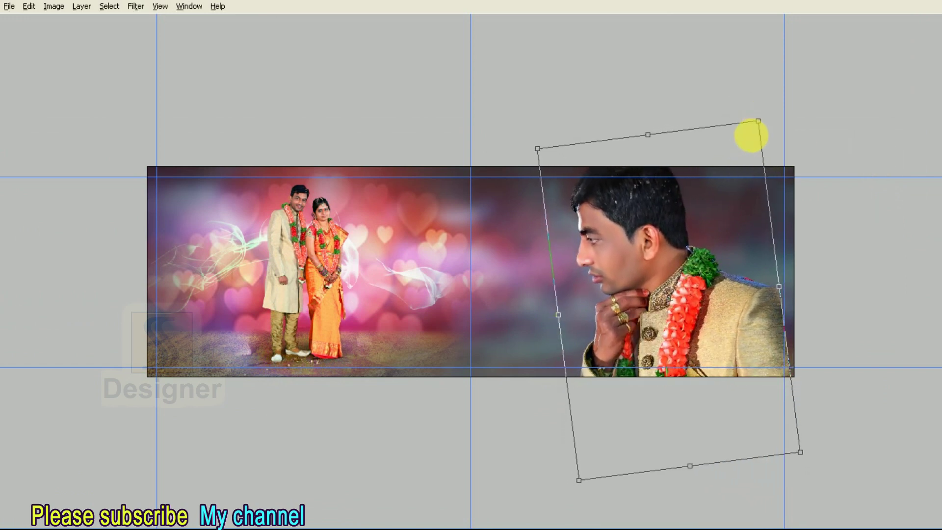
pyautogui.hotkey('ctrl', '+')
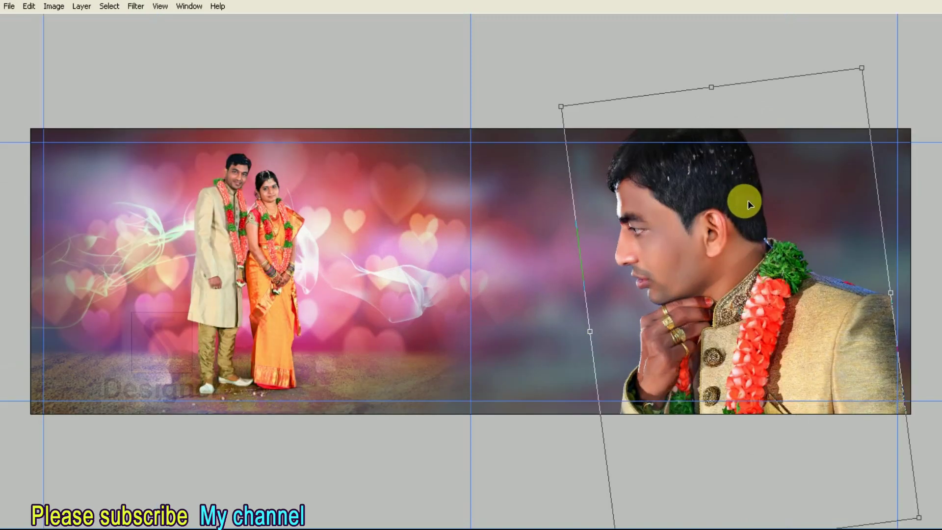
pyautogui.hotkey('shift', 'Left')
pyautogui.hotkey('shift', 'Left')
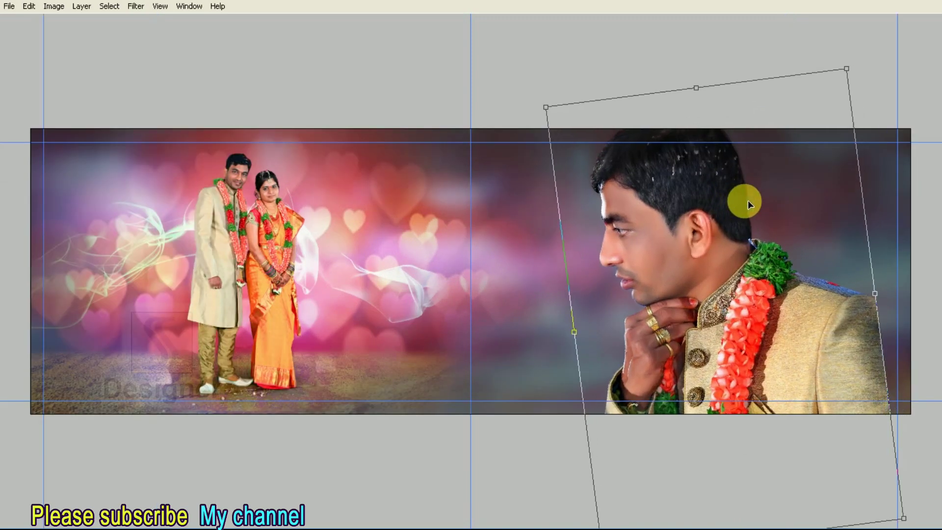
pyautogui.press('Right')
pyautogui.press('Up')
pyautogui.moveTo(545, 101); pyautogui.dragTo(549, 105)
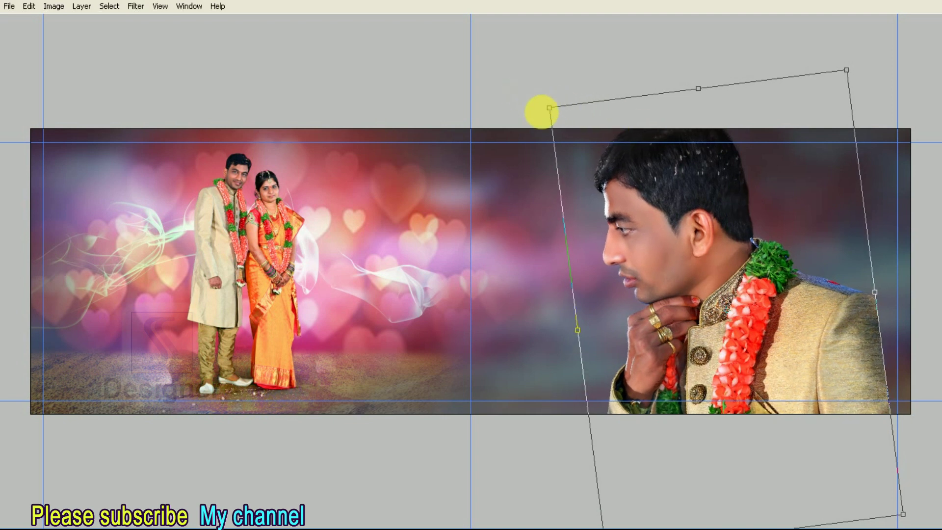
pyautogui.moveTo(549, 108); pyautogui.dragTo(553, 111)
pyautogui.press('Left')
pyautogui.press('Left')
pyautogui.press('Left')
pyautogui.press('Left')
pyautogui.press('Left')
pyautogui.press('Left')
pyautogui.press('Left')
pyautogui.press('Left')
pyautogui.press('Left')
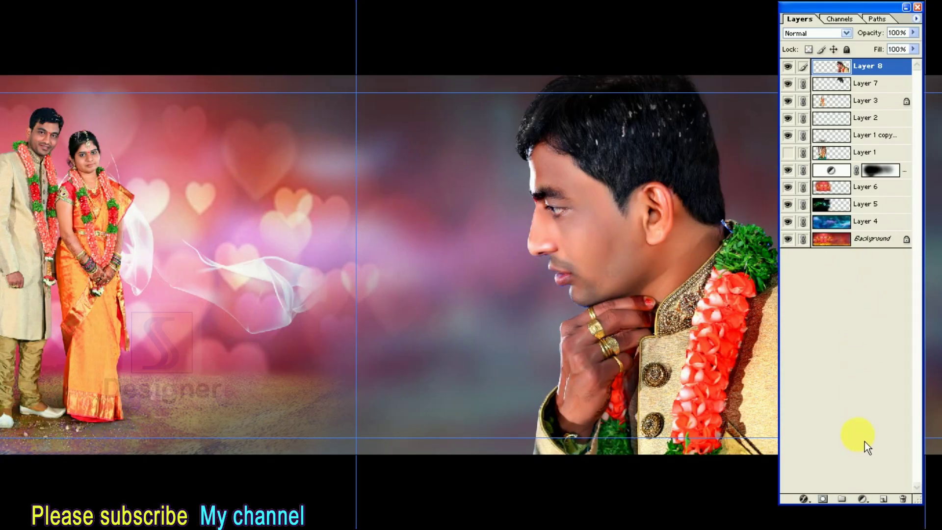
# - Add a hide-all mask to the groom layer and prepare a large soft eraser brush
pyautogui.keyDown('alt'); pyautogui.click(832, 500); pyautogui.keyUp('alt')
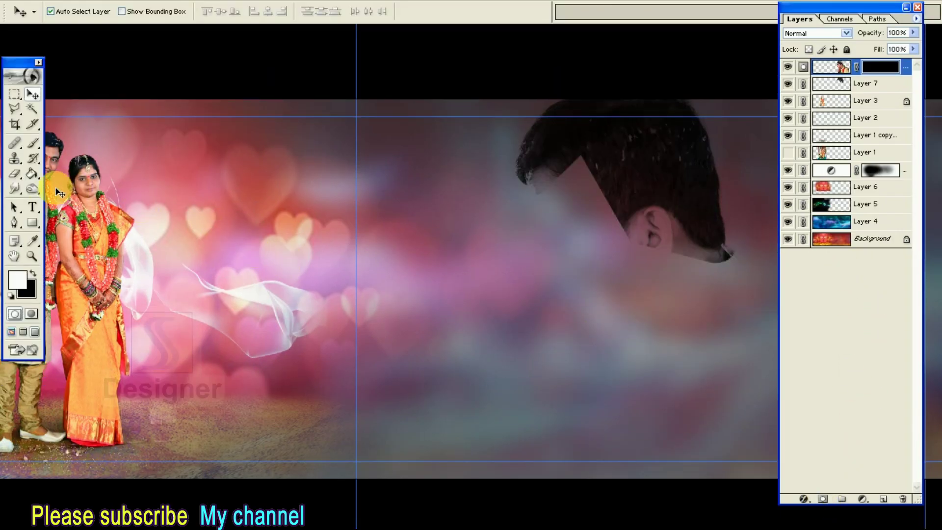
pyautogui.moveTo(22, 181); pyautogui.dragTo(54, 172)
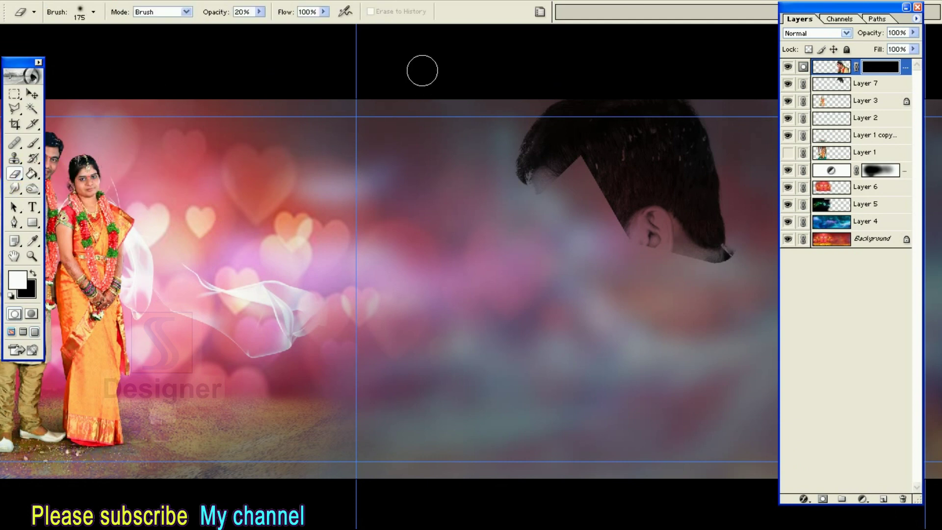
pyautogui.press('F7')
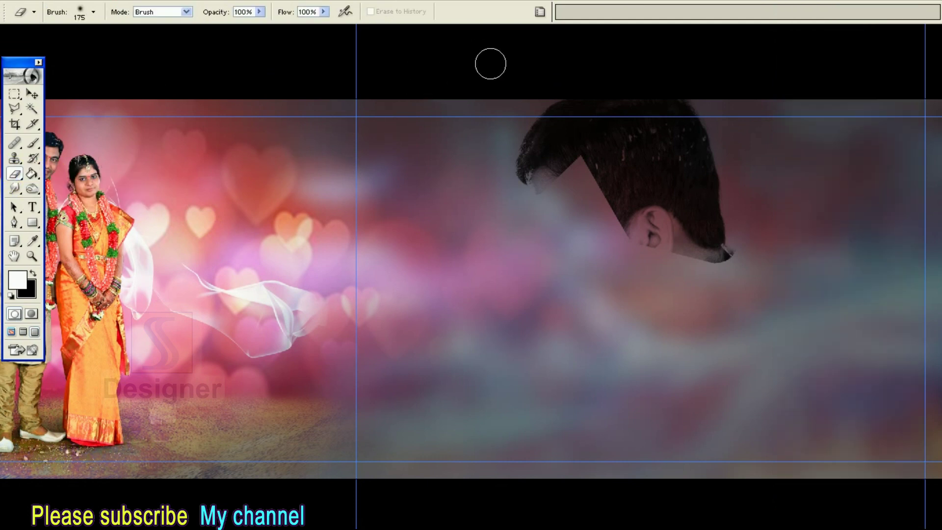
pyautogui.press('Tab')
pyautogui.press(']')
pyautogui.press(']')
pyautogui.press(']')
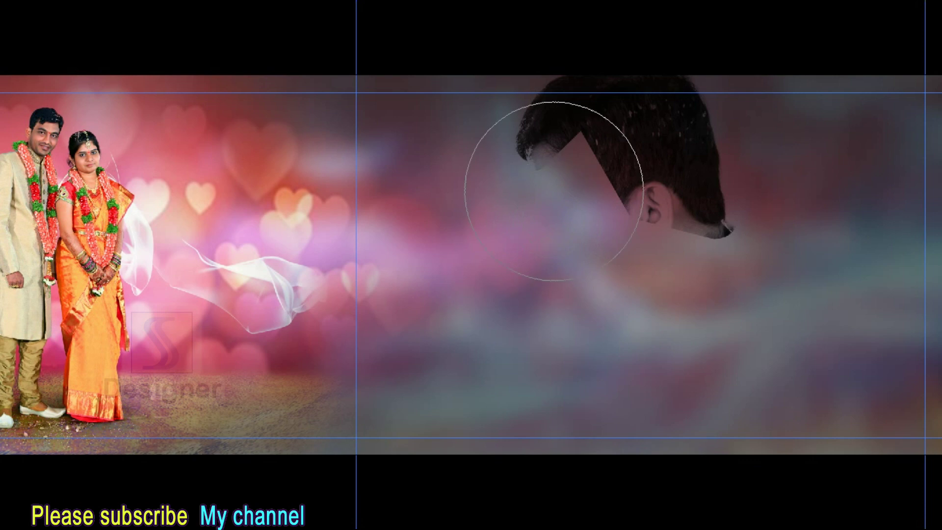
pyautogui.press('Tab')
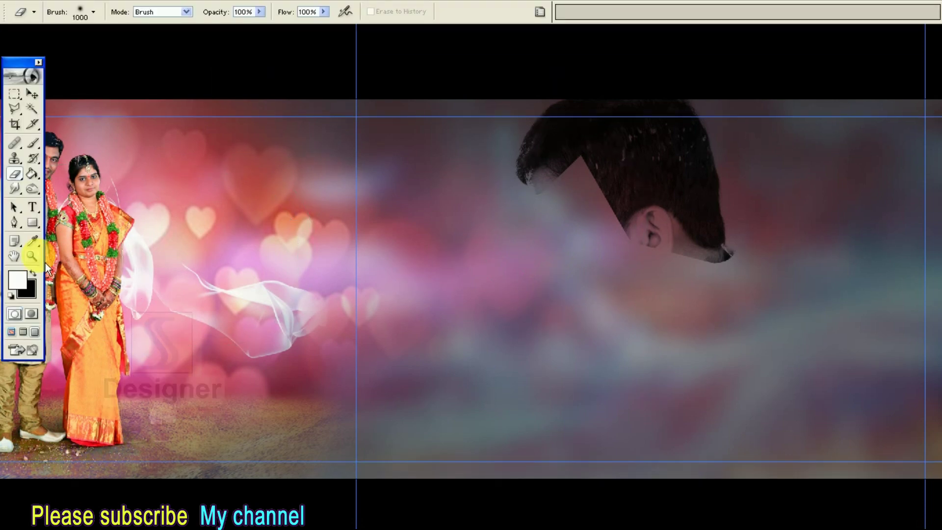
pyautogui.click(38, 275)
pyautogui.press('Tab')
# - Reveal the groom's face, neck, garland and hand, then set the brush to 8% opacity, size 600
pyautogui.moveTo(552, 181); pyautogui.dragTo(580, 270)
pyautogui.moveTo(633, 254)
pyautogui.mouseDown()
pyautogui.moveTo(677, 200)
pyautogui.moveTo(671, 244)
pyautogui.mouseUp()
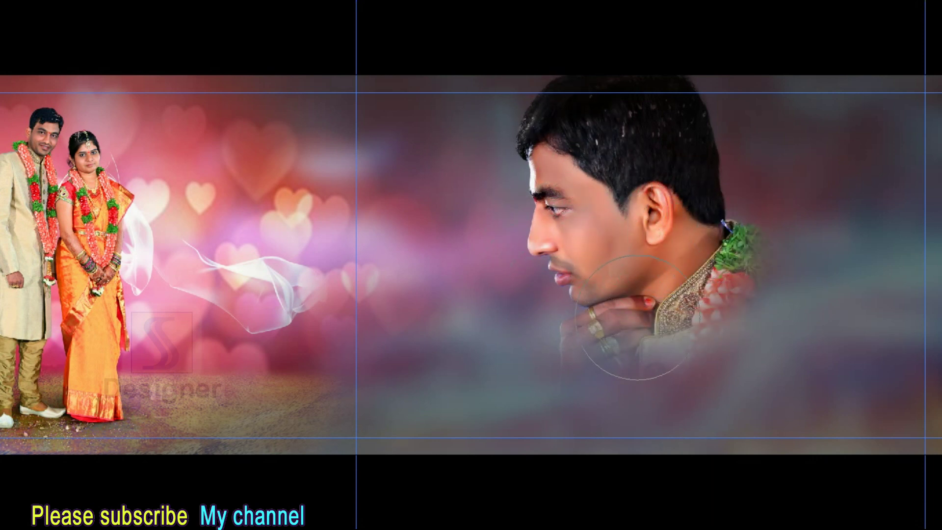
pyautogui.moveTo(625, 313); pyautogui.dragTo(613, 387)
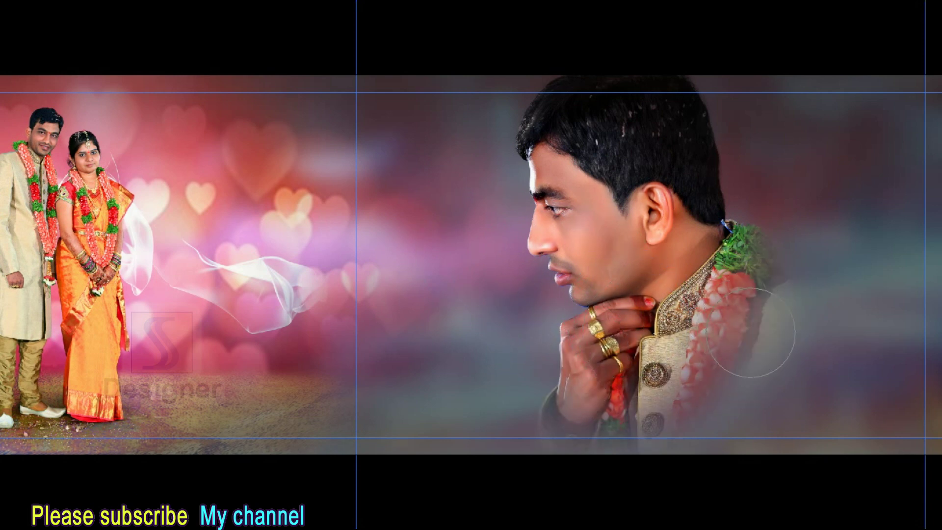
pyautogui.moveTo(748, 304); pyautogui.dragTo(736, 417)
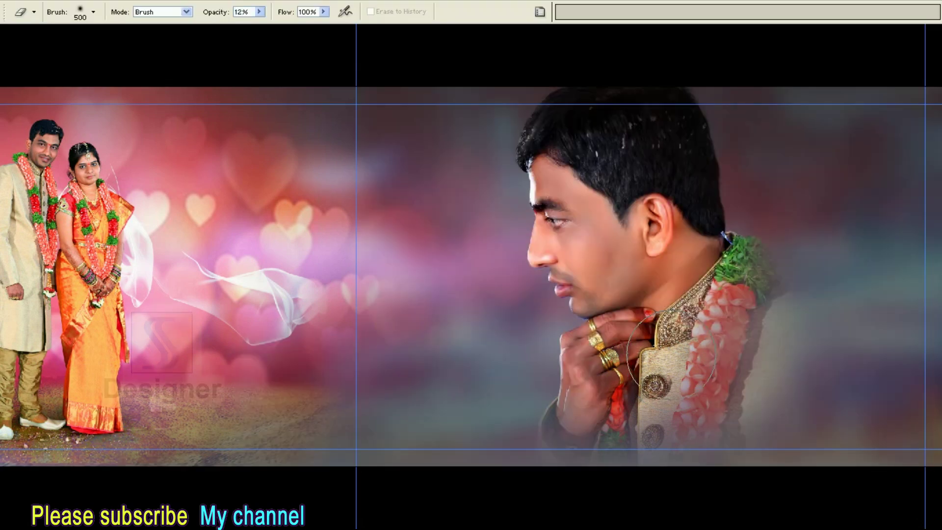
pyautogui.write('8')
pyautogui.press('Return')
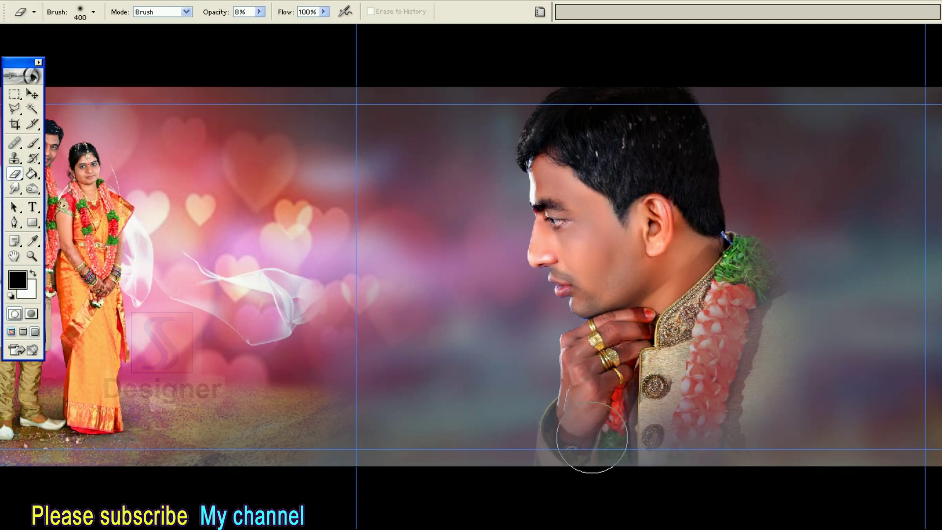
pyautogui.press(']')
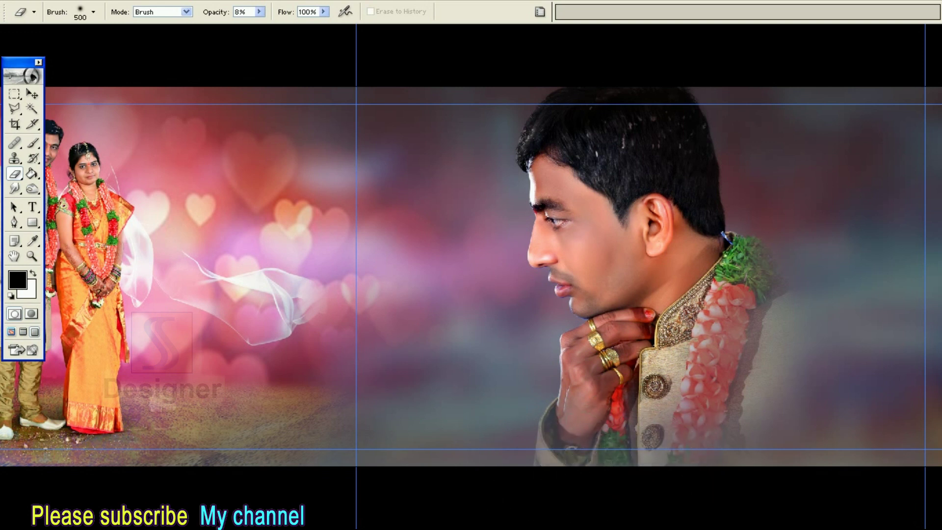
pyautogui.press(']')
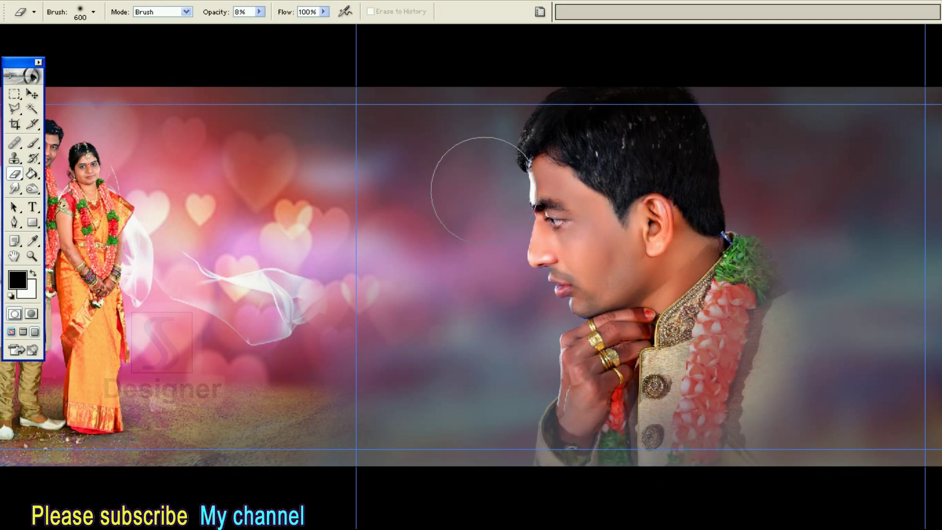
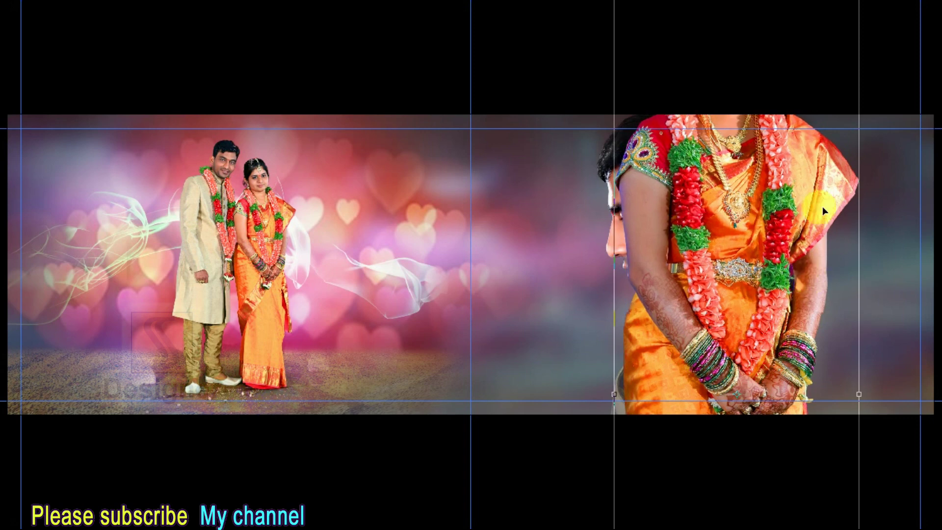
# - Paste the bride photo, then scale it down and place it beside the groom's close-up
pyautogui.hotkey('ctrl', 'v')
pyautogui.hotkey('ctrl', 't')
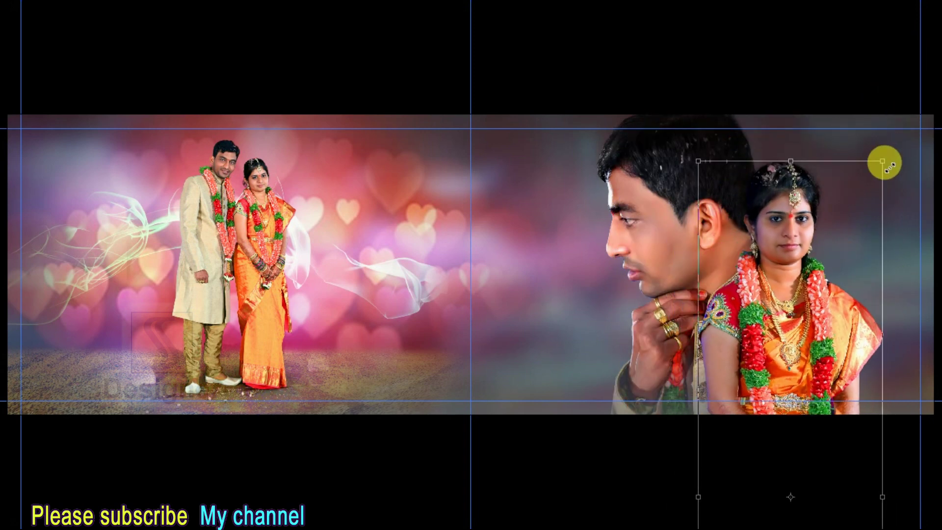
pyautogui.moveTo(919, 72); pyautogui.dragTo(860, 216)
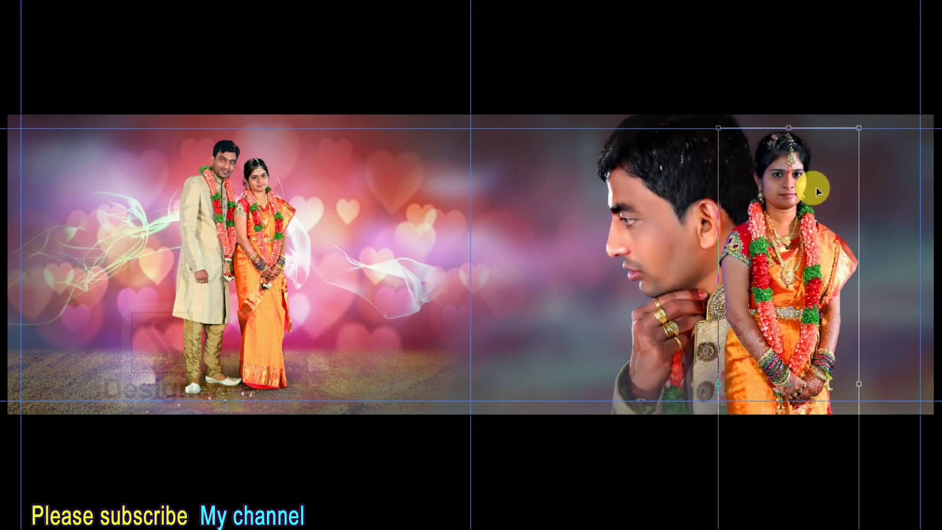
pyautogui.moveTo(859, 135); pyautogui.dragTo(853, 148)
pyautogui.moveTo(804, 193); pyautogui.dragTo(803, 176)
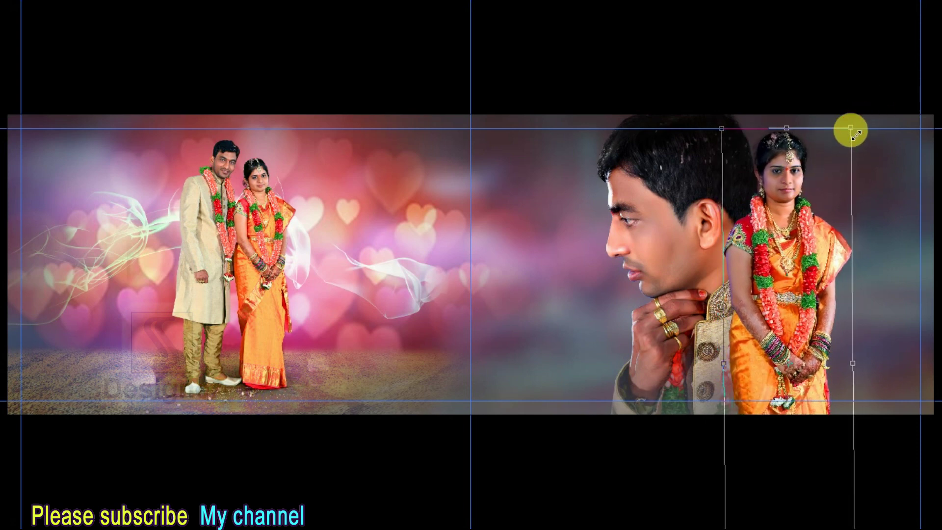
pyautogui.moveTo(853, 130); pyautogui.dragTo(855, 145)
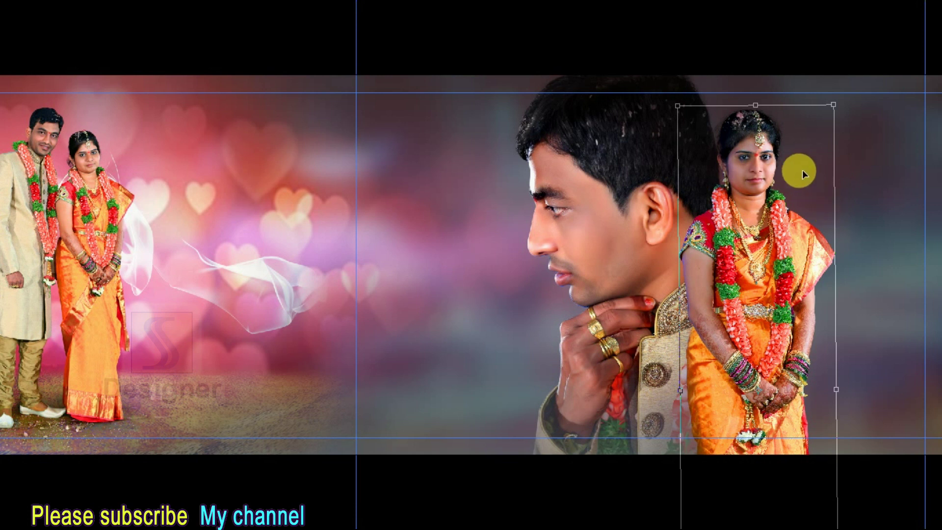
pyautogui.moveTo(803, 170); pyautogui.dragTo(799, 160)
pyautogui.moveTo(832, 93); pyautogui.dragTo(835, 96)
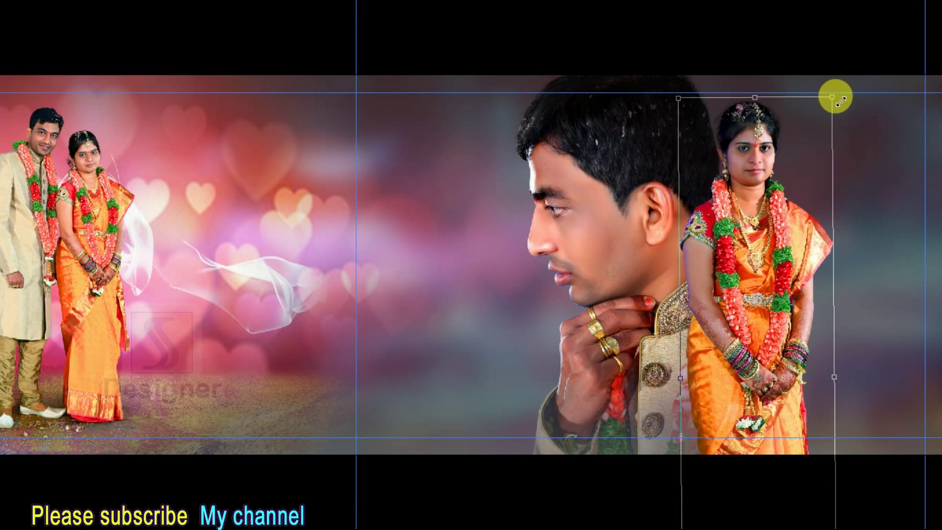
pyautogui.press('Return')
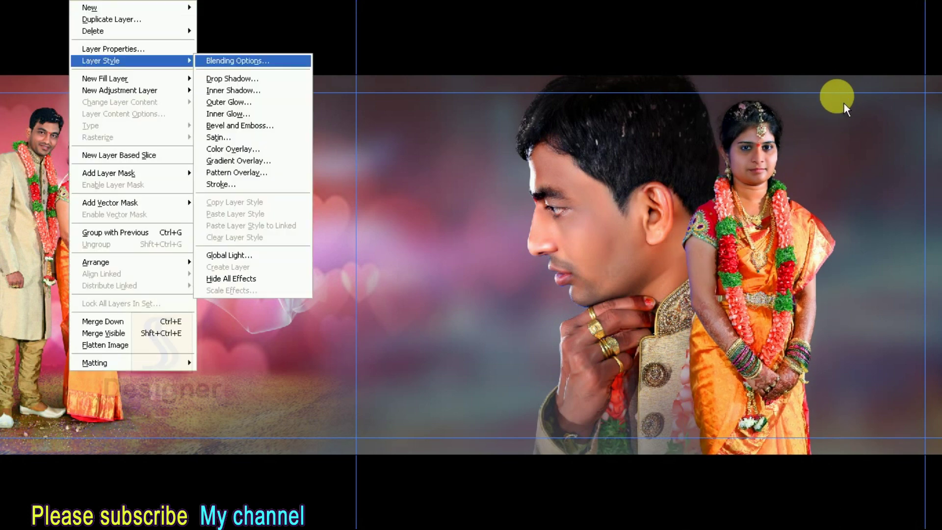
# - Show the menus and Layers panel and open the bride layer's Blending Options
pyautogui.press('f')
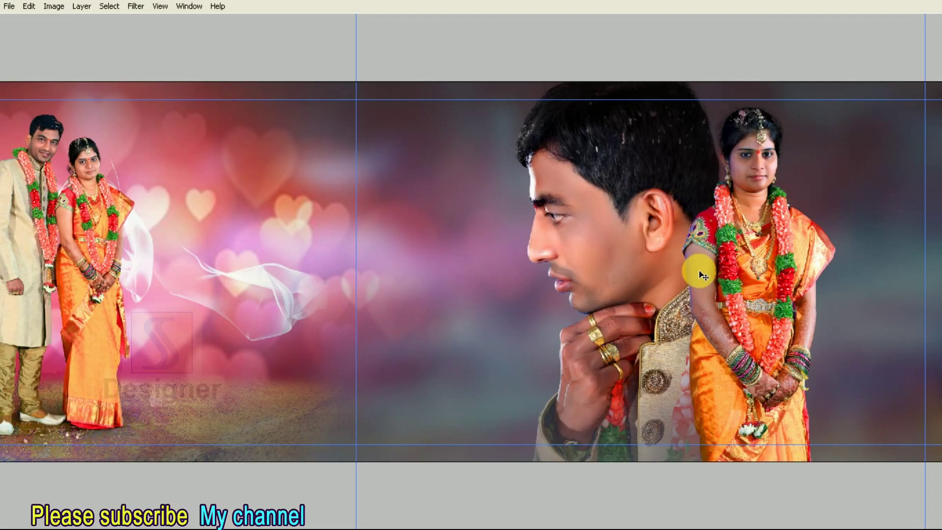
pyautogui.press('super')
pyautogui.click(739, 494)
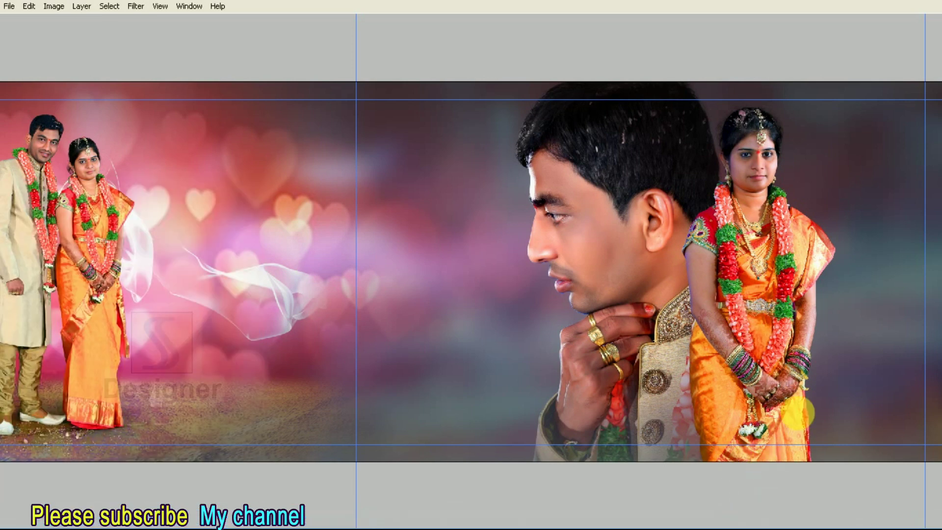
pyautogui.press('F7')
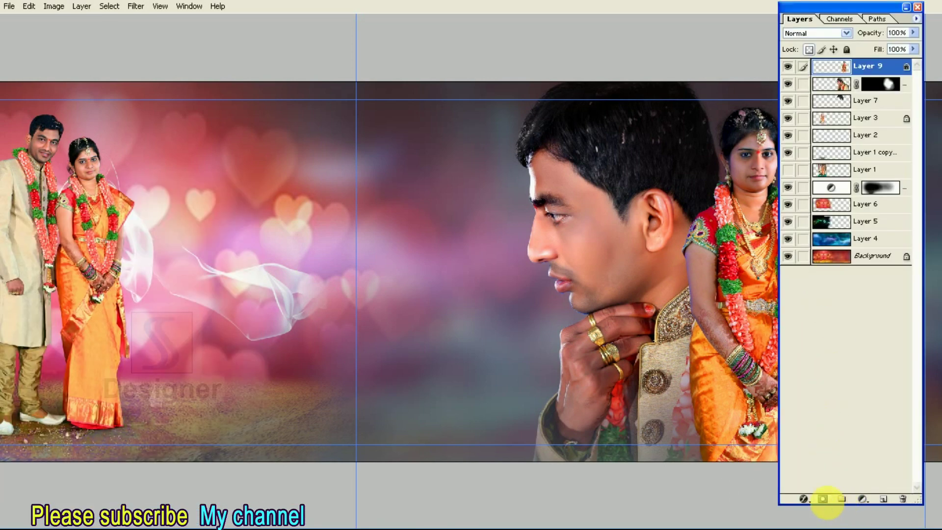
pyautogui.click(804, 499)
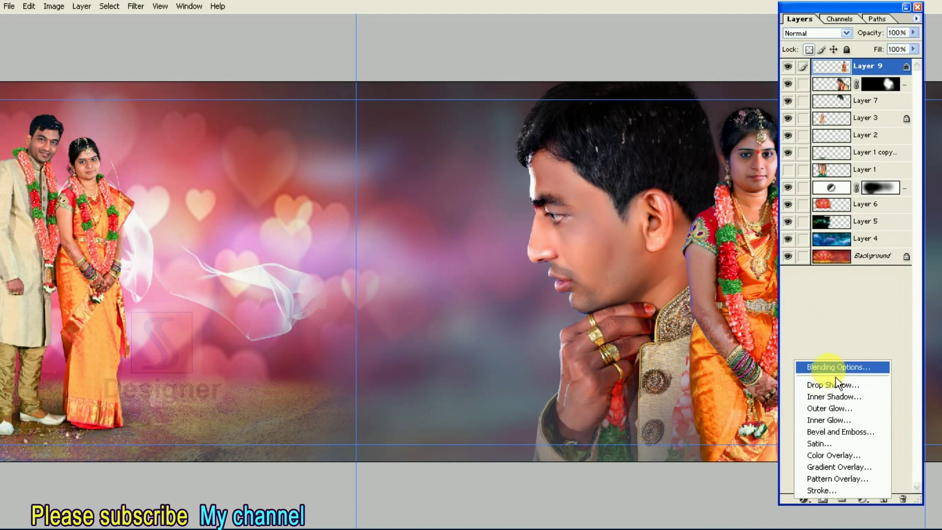
pyautogui.click(835, 369)
pyautogui.moveTo(719, 242); pyautogui.dragTo(394, 145)
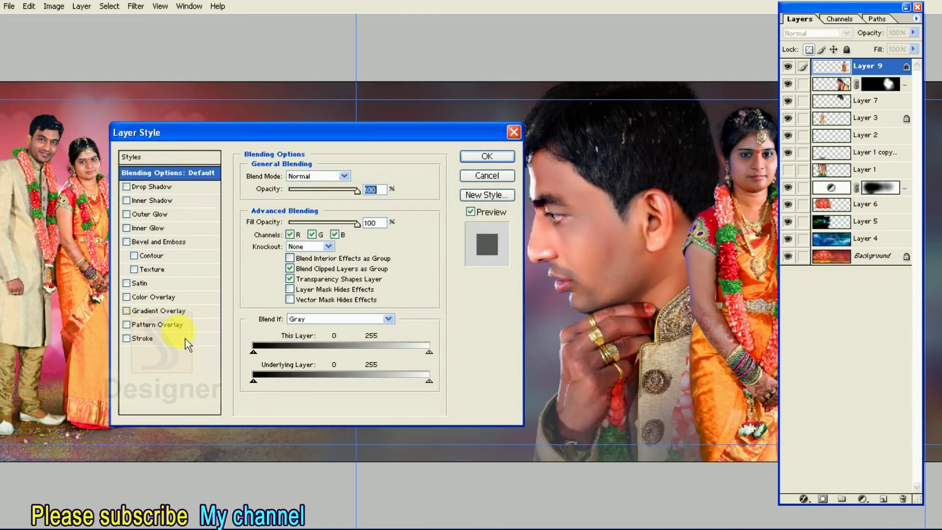
# - Add a Multiply drop shadow with angle 51°, distance 291 px and size 210 px
pyautogui.click(154, 191)
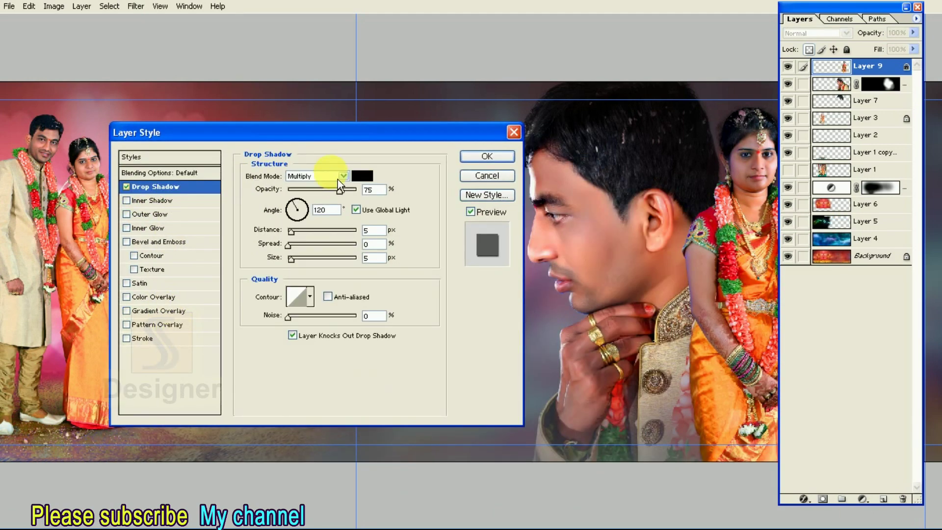
pyautogui.moveTo(644, 196); pyautogui.dragTo(641, 247)
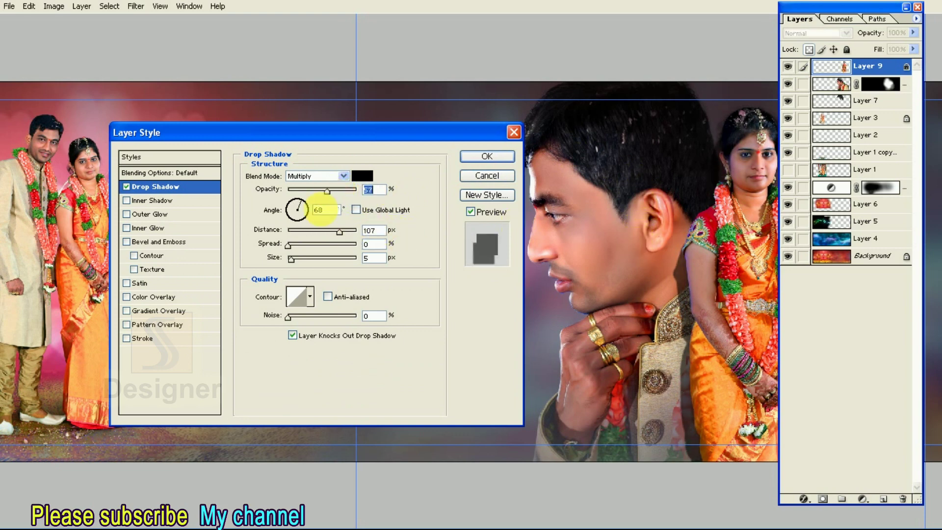
pyautogui.moveTo(301, 268); pyautogui.dragTo(319, 268)
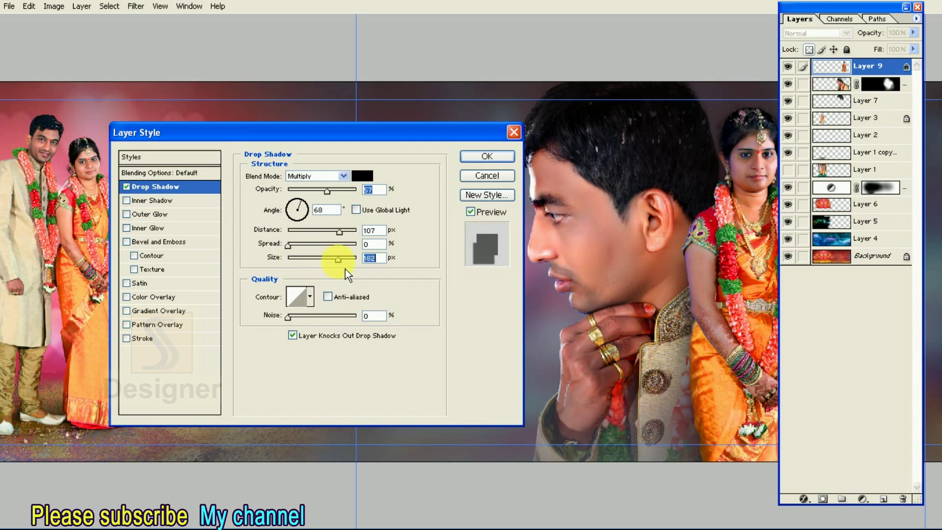
pyautogui.moveTo(711, 271); pyautogui.dragTo(691, 338)
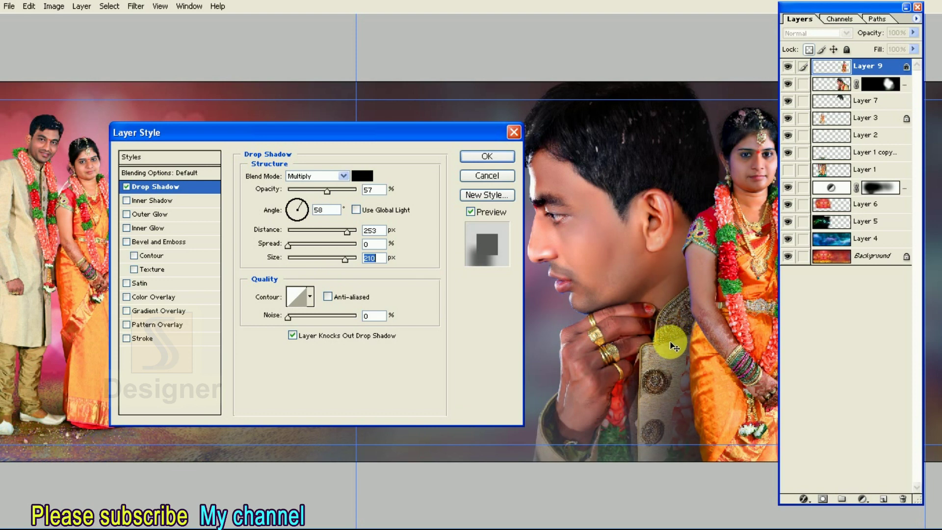
pyautogui.moveTo(670, 349); pyautogui.dragTo(662, 348)
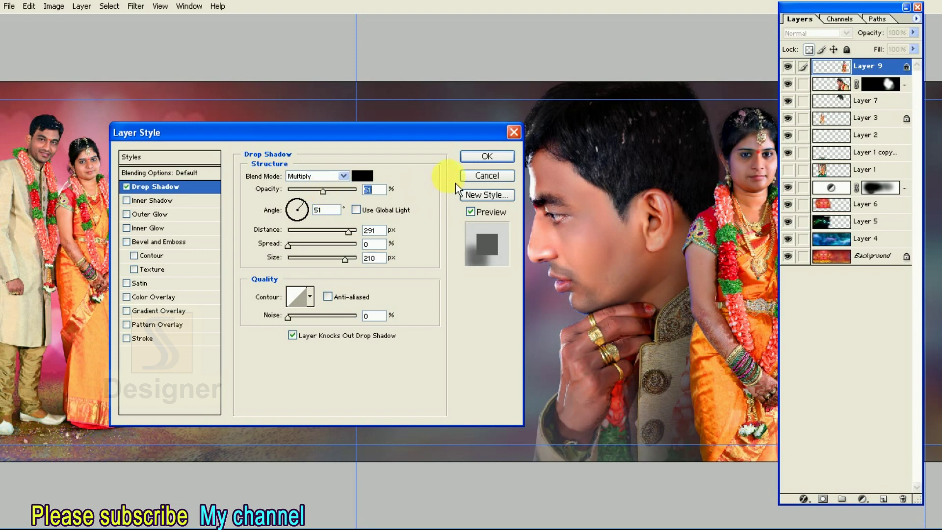
pyautogui.click(480, 165)
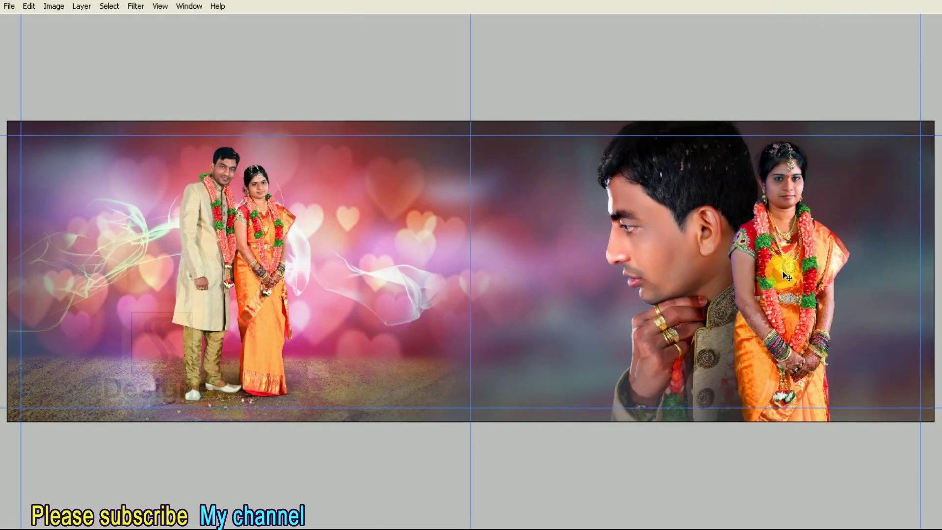
# - Select the bride layer and link it with the groom close-up and Layer 7
pyautogui.rightClick(785, 277)
pyautogui.click(790, 270)
pyautogui.press('F7')
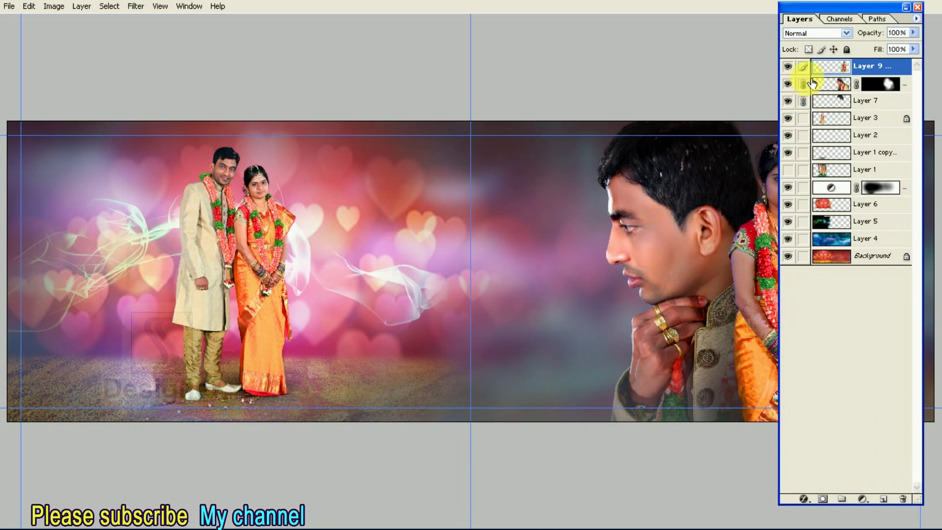
pyautogui.click(788, 102)
pyautogui.click(788, 84)
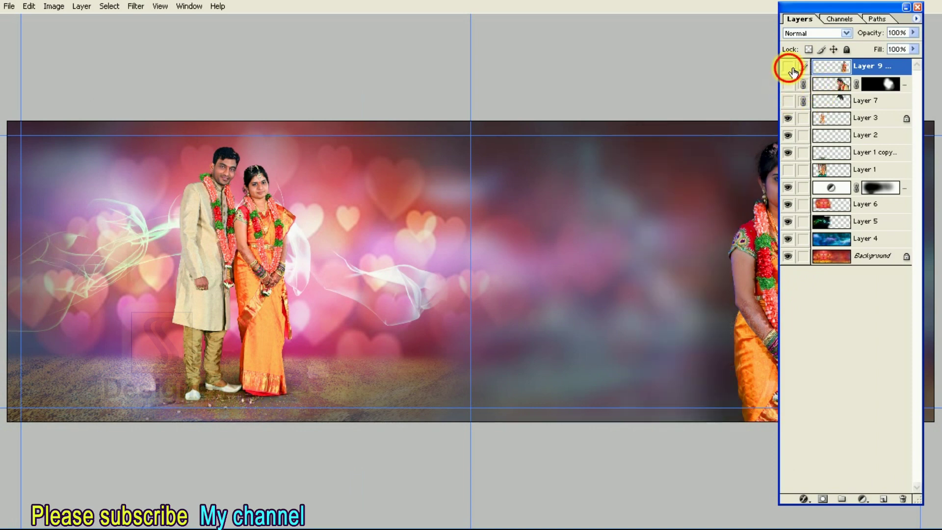
pyautogui.click(788, 66)
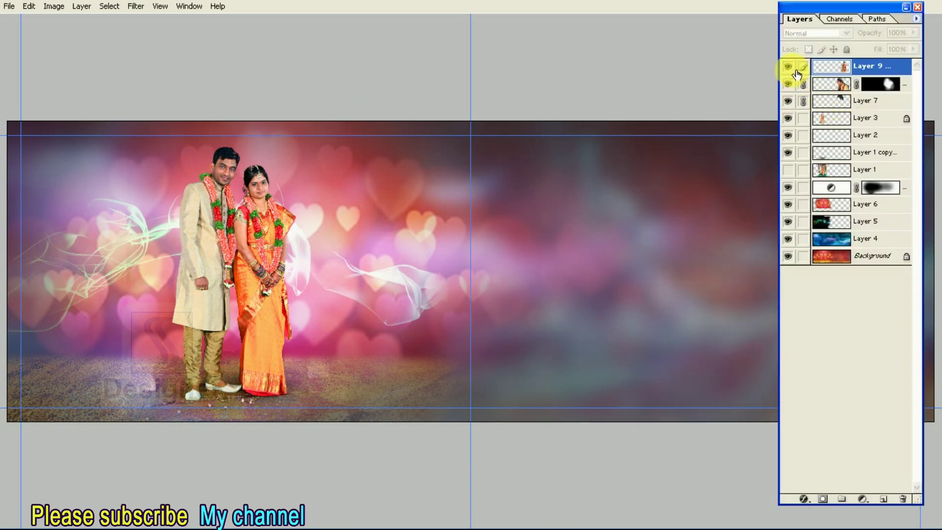
pyautogui.click(851, 104)
pyautogui.press('F7')
# - Nudge the linked groom and bride layers to the right
pyautogui.hotkey('shift', 'Right')
pyautogui.hotkey('shift', 'Right')
pyautogui.hotkey('shift', 'Right')
pyautogui.hotkey('shift', 'Right')
pyautogui.hotkey('shift', 'Right')
pyautogui.hotkey('shift', 'Right')
pyautogui.hotkey('shift', 'Right')
pyautogui.hotkey('ctrl', '+')
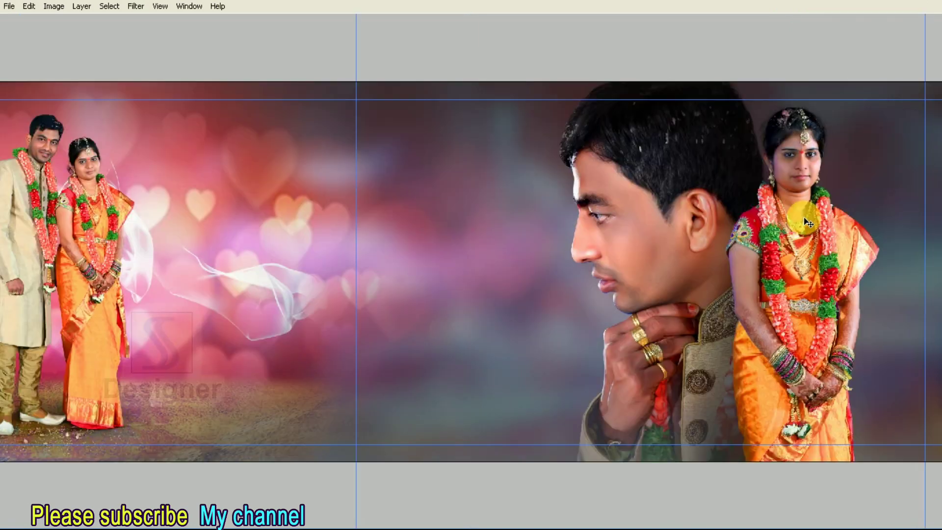
pyautogui.press('Tab')
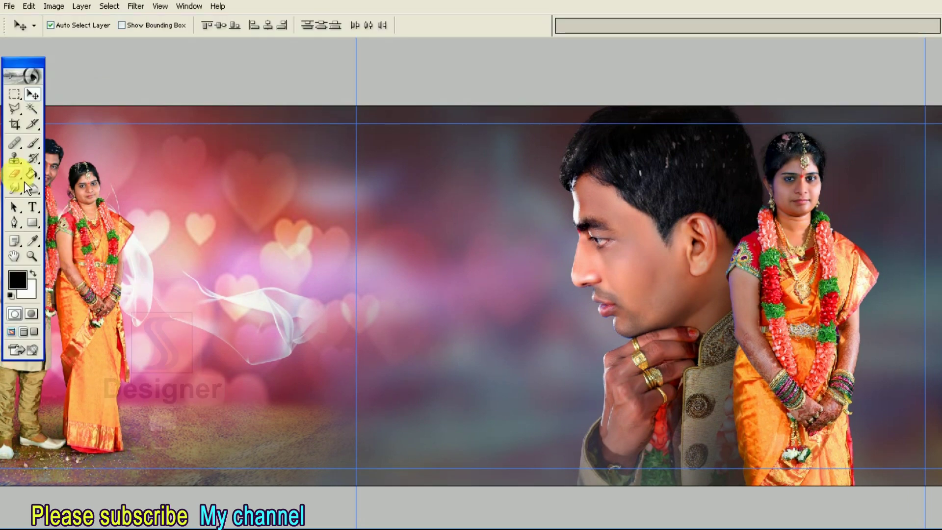
# - Fill a wide rectangular selection across the page middle with white
pyautogui.click(15, 95)
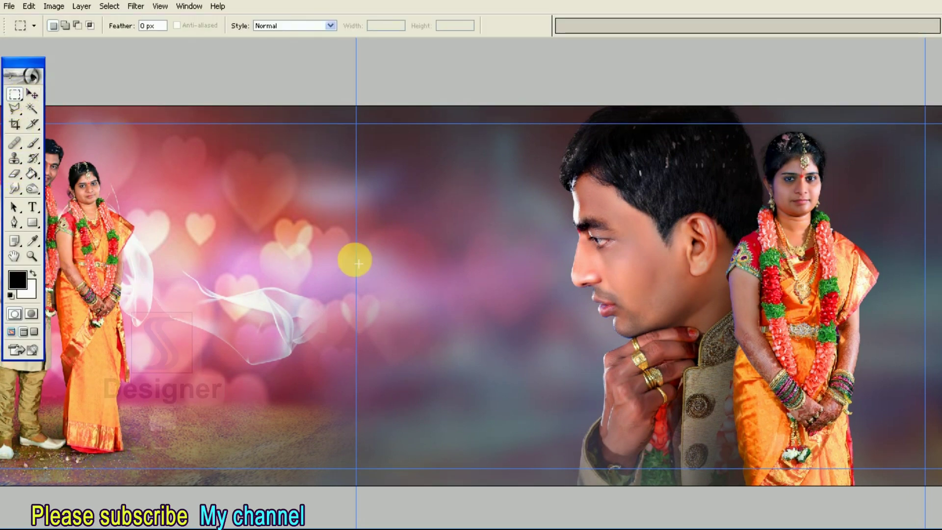
pyautogui.press('Tab')
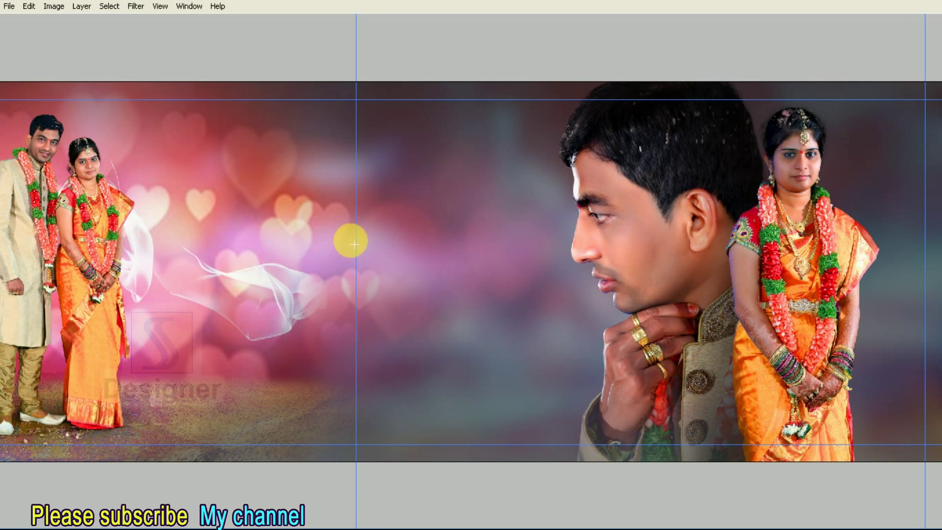
pyautogui.moveTo(340, 215); pyautogui.dragTo(886, 377)
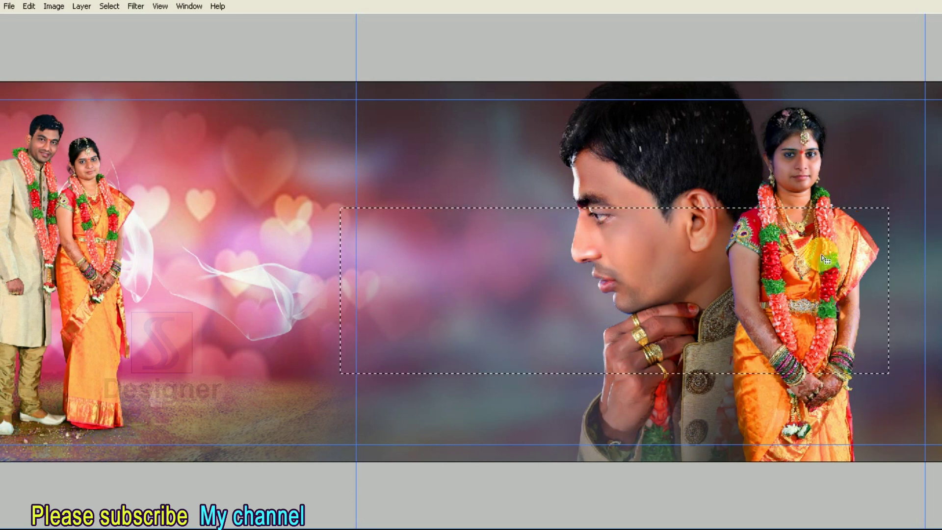
pyautogui.press('Tab')
pyautogui.press('F7')
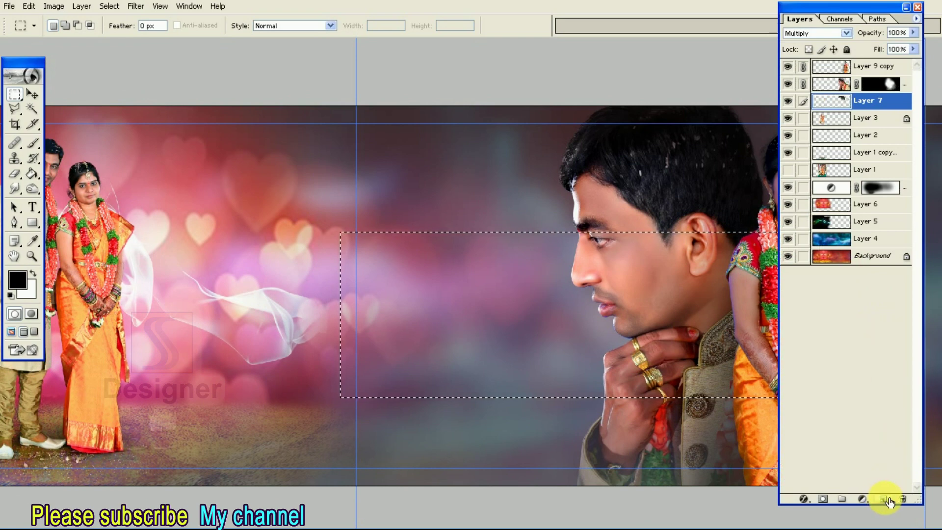
pyautogui.click(32, 173)
pyautogui.click(18, 279)
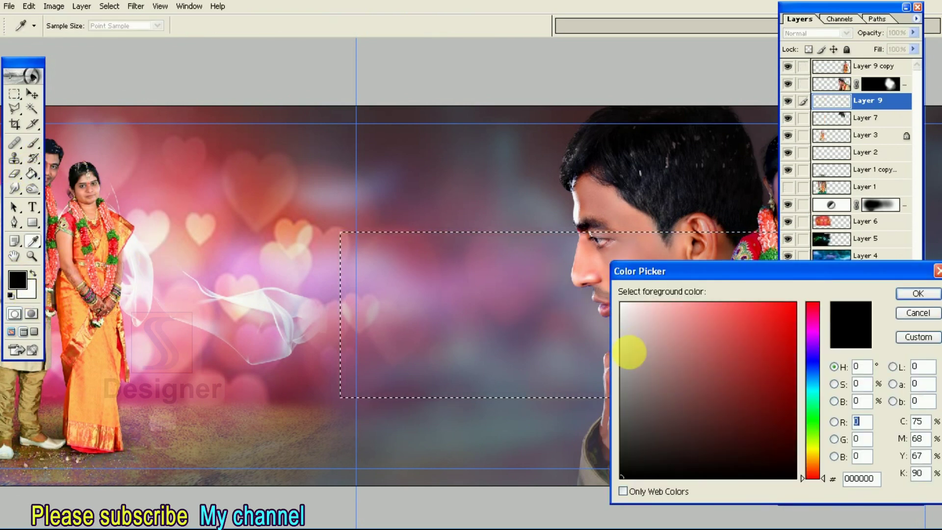
pyautogui.moveTo(633, 352); pyautogui.dragTo(621, 303)
pyautogui.press('Return')
pyautogui.click(478, 279)
pyautogui.hotkey('ctrl', 'd')
# - Move the white box layer below Layer 7 and lower its opacity to 38%
pyautogui.press('v')
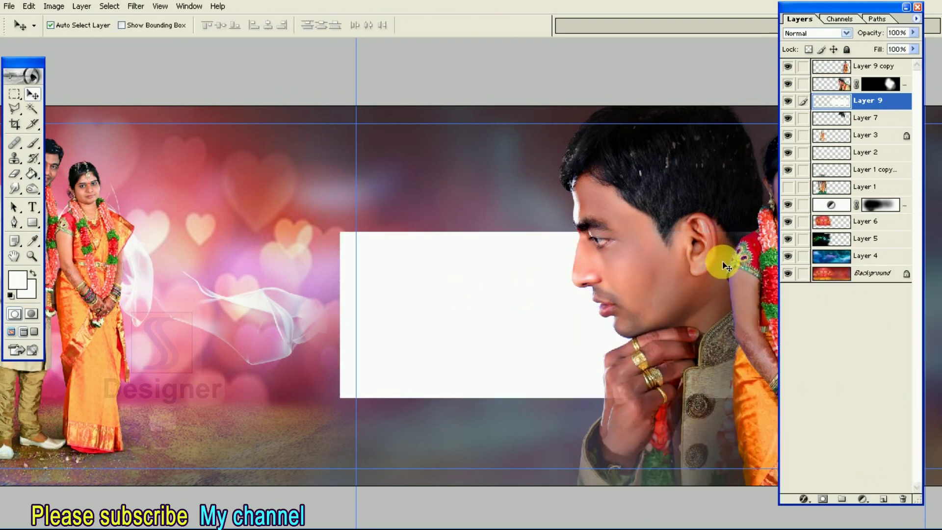
pyautogui.hotkey('ctrl', '[')
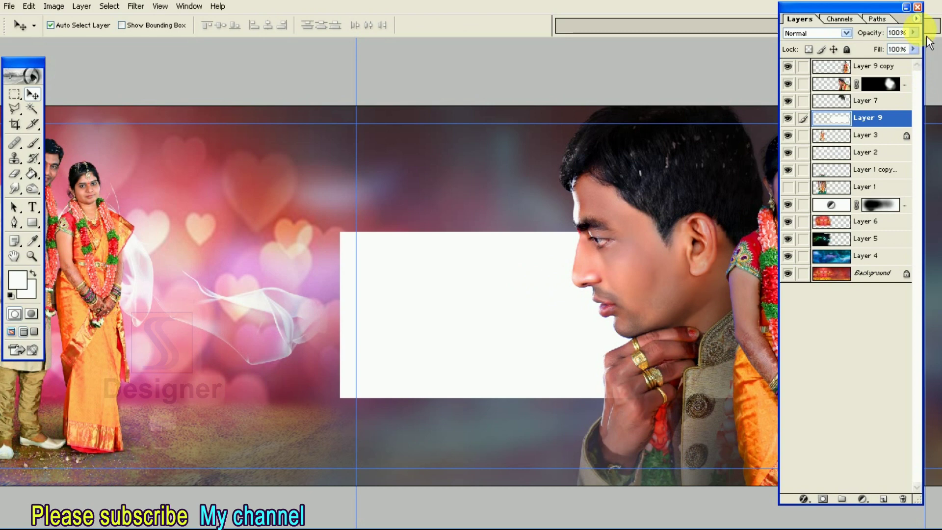
pyautogui.click(916, 19)
pyautogui.click(888, 15)
pyautogui.moveTo(883, 52); pyautogui.dragTo(879, 52)
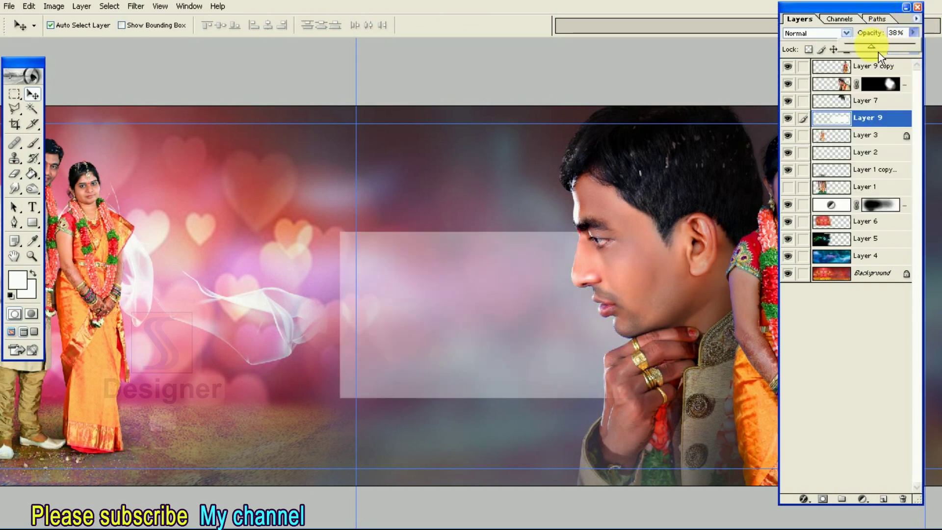
pyautogui.hotkey('shift', 'Tab')
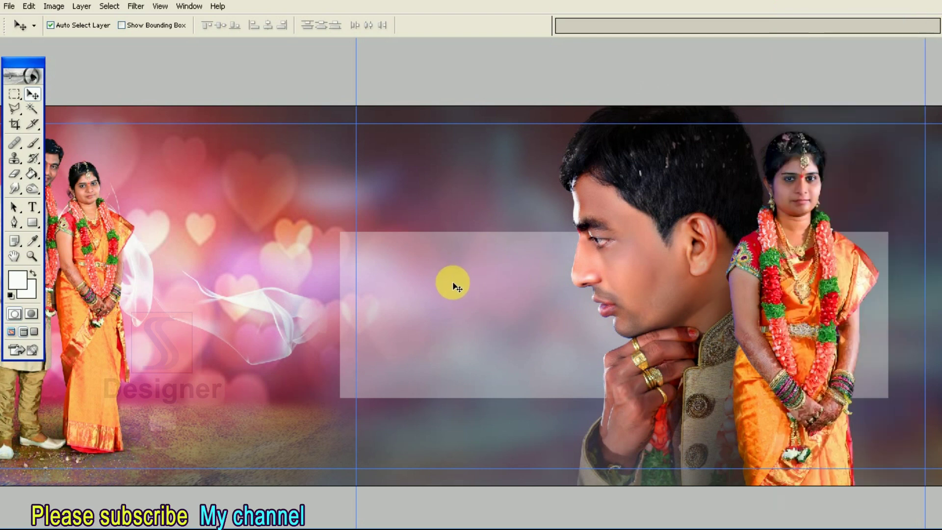
# - Narrow the white panel from both sides so it ends left of the groom's face
pyautogui.hotkey('ctrl', 't')
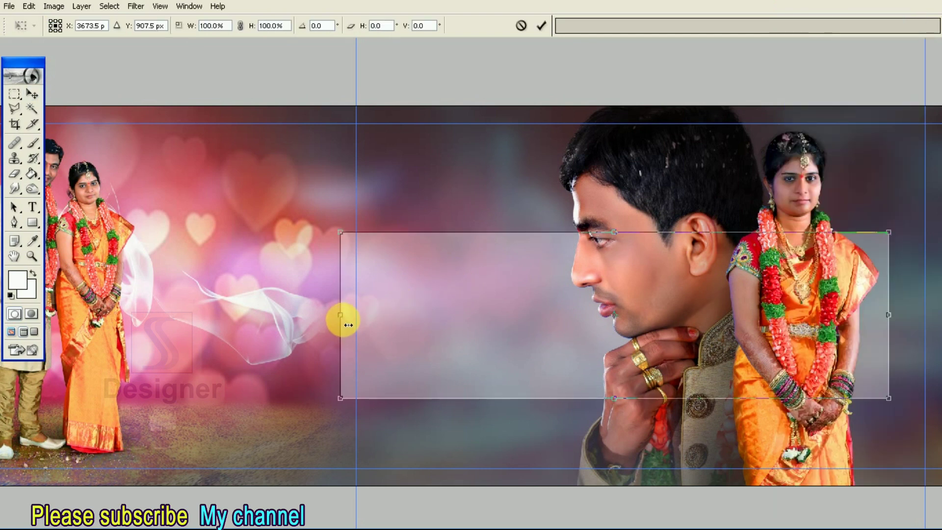
pyautogui.moveTo(345, 324); pyautogui.dragTo(323, 323)
pyautogui.moveTo(888, 316)
pyautogui.mouseDown()
pyautogui.moveTo(774, 335)
pyautogui.moveTo(783, 334)
pyautogui.mouseUp()
pyautogui.press('Return')
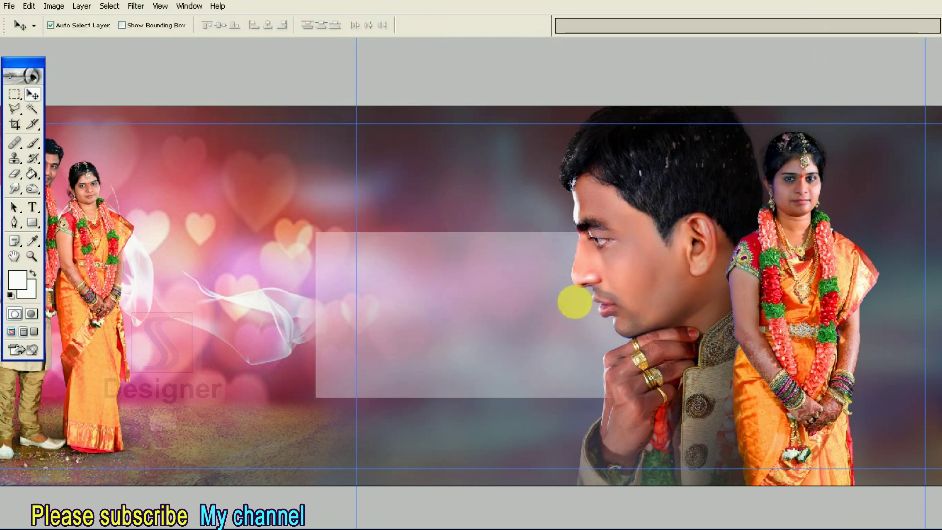
pyautogui.hotkey('ctrl', ';')
# - Copy a tall strip over the white panel's left edge onto a new Layer 10
pyautogui.press('m')
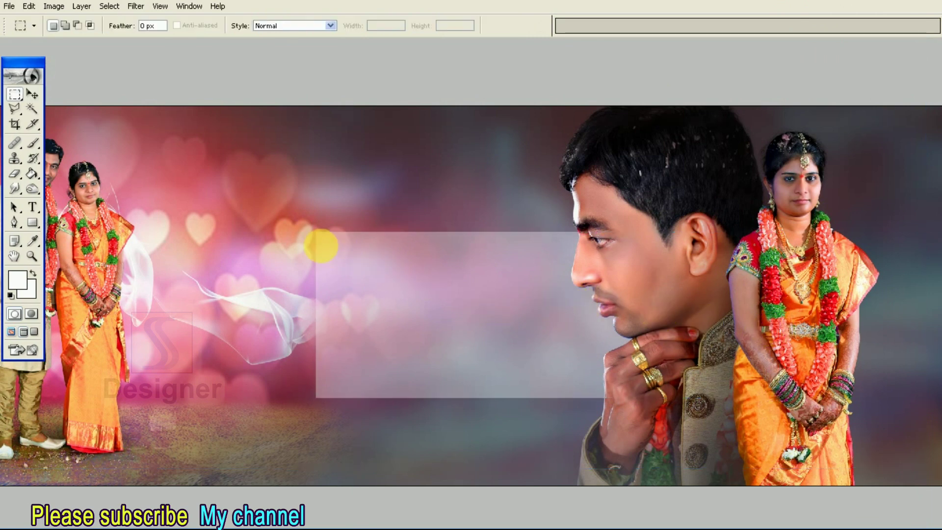
pyautogui.moveTo(261, 198)
pyautogui.mouseDown()
pyautogui.moveTo(343, 433)
pyautogui.moveTo(370, 437)
pyautogui.mouseUp()
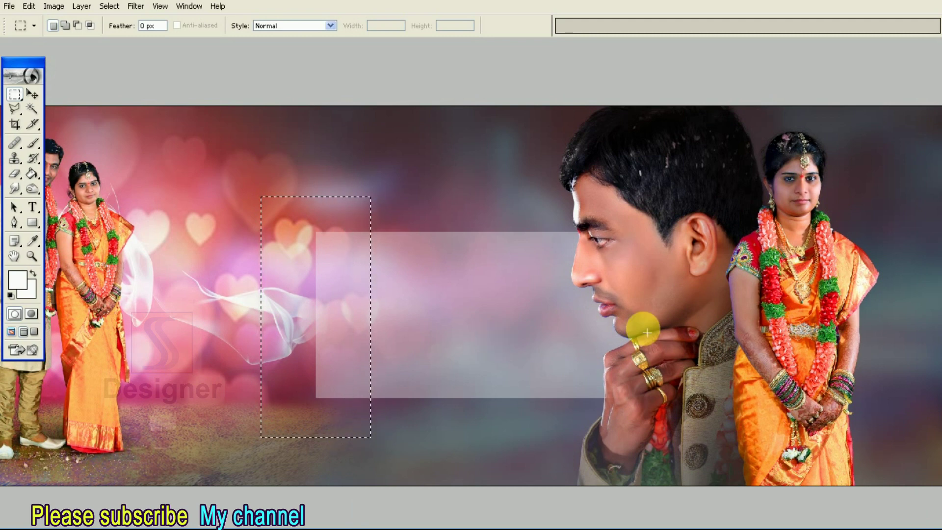
pyautogui.press('F7')
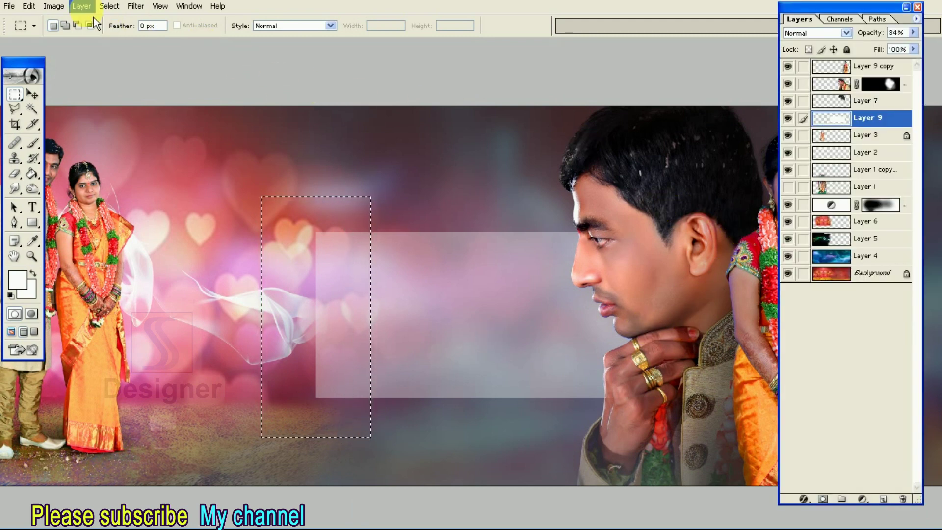
pyautogui.click(81, 6)
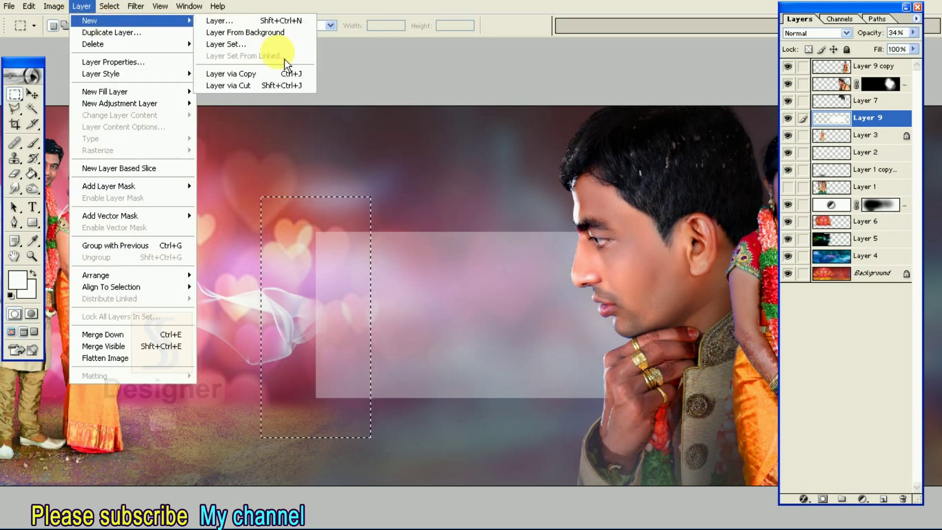
pyautogui.click(273, 74)
pyautogui.moveTo(805, 68); pyautogui.dragTo(803, 152)
# - Zoom in on the face and white panel and draw a rectangular selection inside it
pyautogui.hotkey('ctrl', ';')
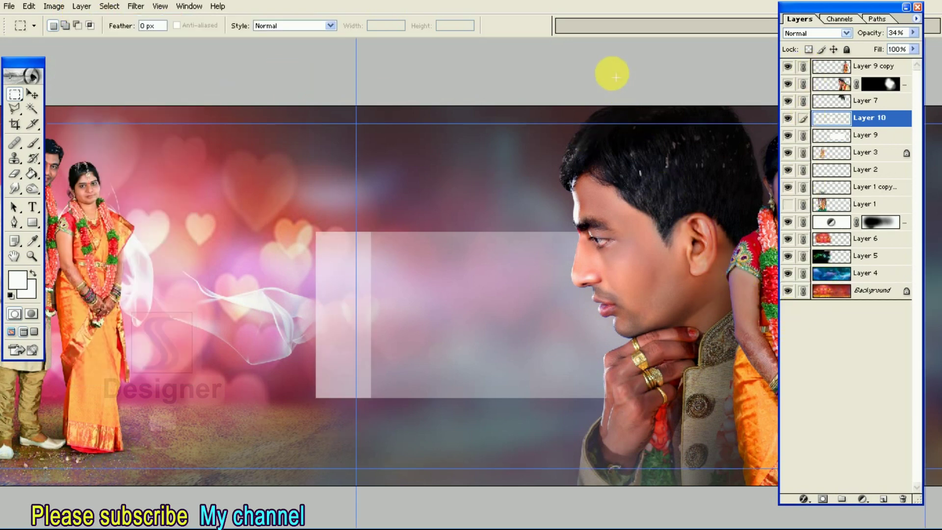
pyautogui.press('Tab')
pyautogui.hotkey('ctrl', '+')
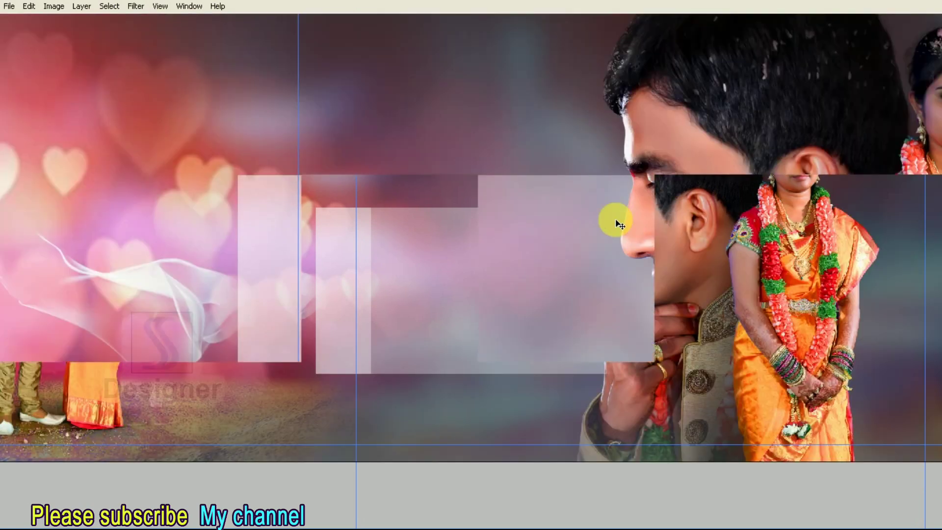
pyautogui.press('Tab')
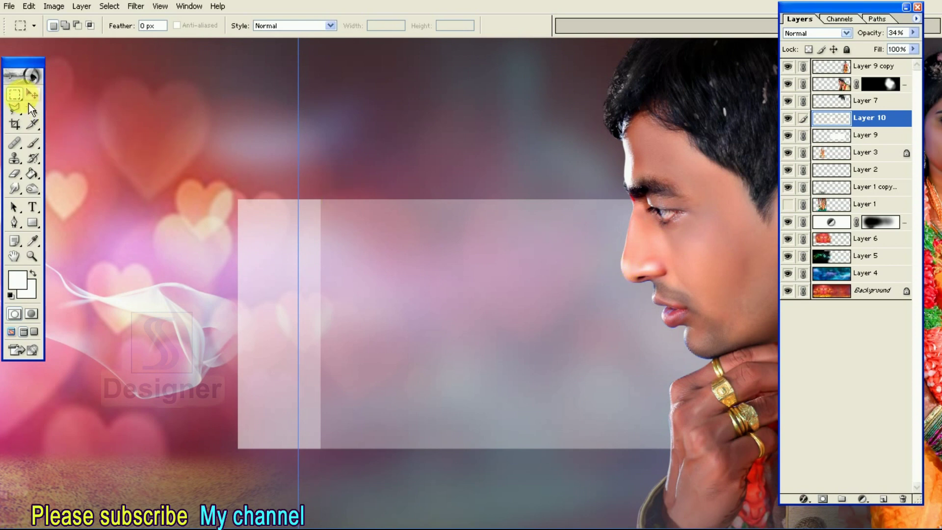
pyautogui.moveTo(22, 101); pyautogui.dragTo(51, 105)
pyautogui.press('Tab')
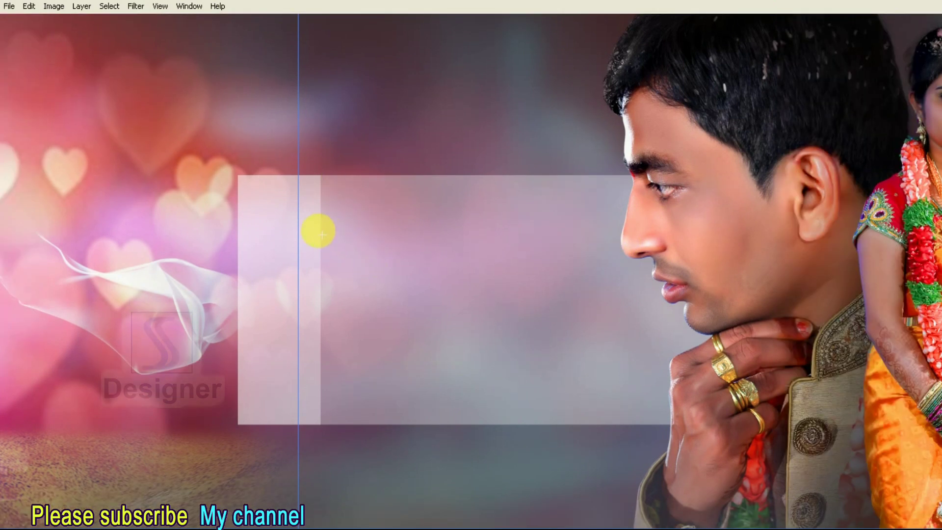
pyautogui.moveTo(301, 203)
pyautogui.mouseDown()
pyautogui.moveTo(490, 376)
pyautogui.moveTo(565, 401)
pyautogui.mouseUp()
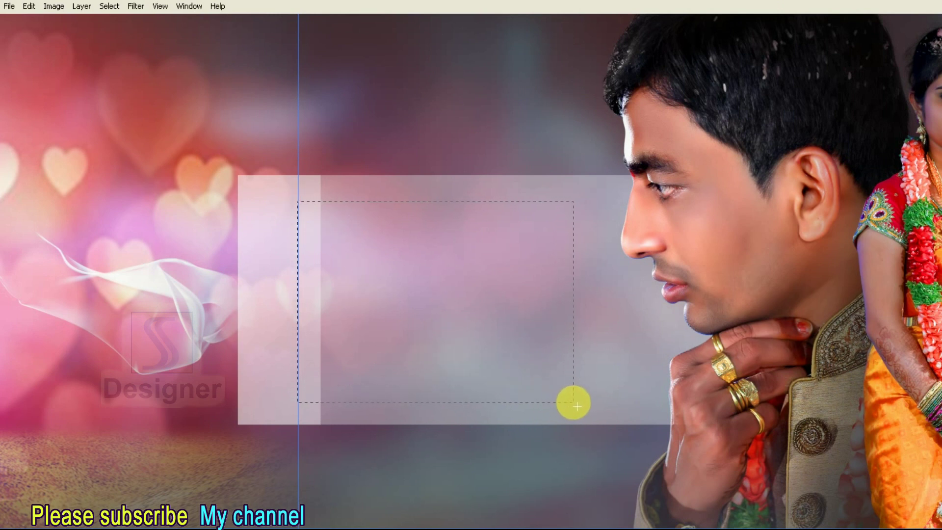
# - Rotate the selection 90° clockwise to portrait, then resize and centre it in the white panel
pyautogui.moveTo(579, 403); pyautogui.dragTo(582, 398)
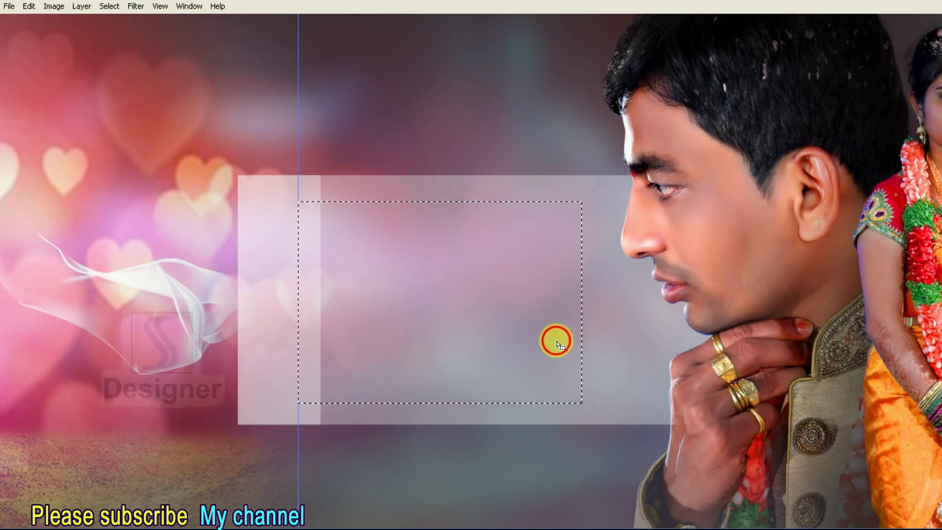
pyautogui.press('Down')
pyautogui.press('Down')
pyautogui.press('Down')
pyautogui.hotkey('alt', 's')
pyautogui.press('t')
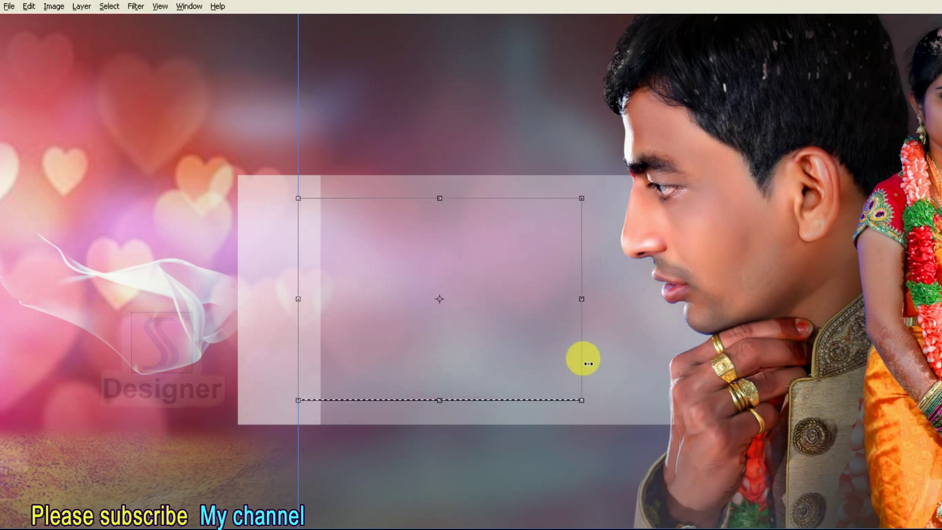
pyautogui.rightClick(583, 307)
pyautogui.click(577, 400)
pyautogui.moveTo(541, 157); pyautogui.dragTo(520, 185)
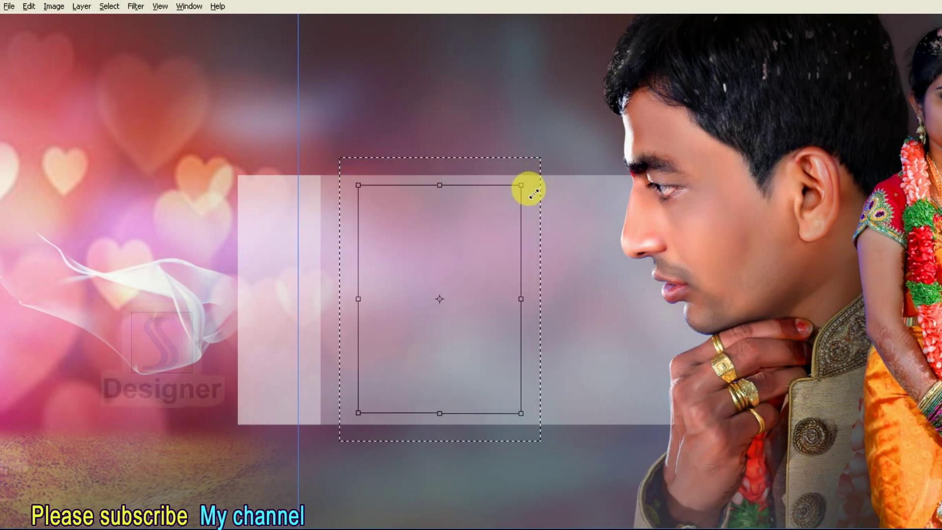
pyautogui.moveTo(496, 256); pyautogui.dragTo(474, 258)
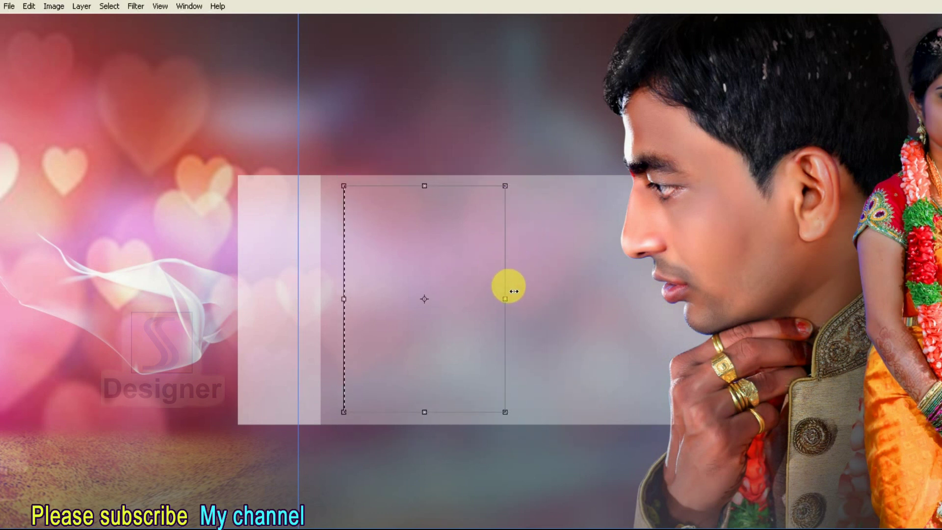
pyautogui.moveTo(492, 291); pyautogui.dragTo(512, 295)
pyautogui.moveTo(531, 186); pyautogui.dragTo(524, 188)
pyautogui.press('Return')
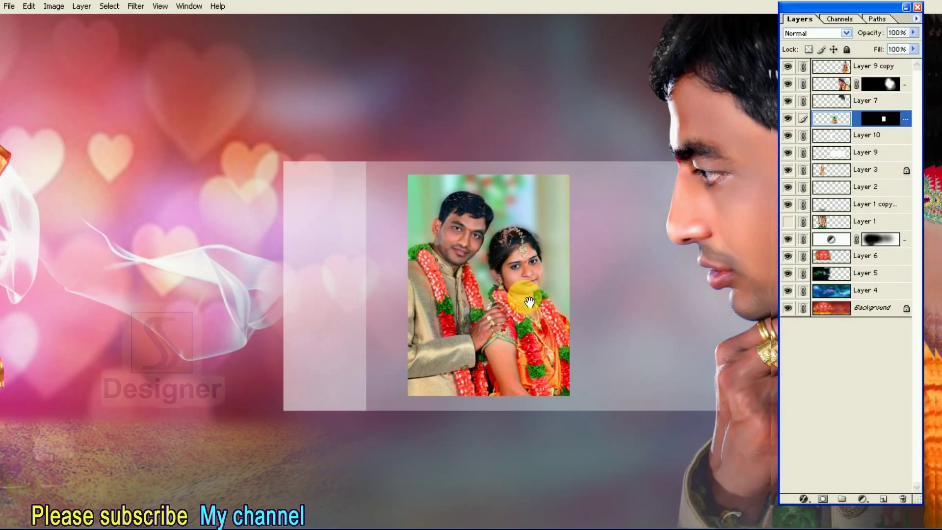
pyautogui.moveTo(530, 302); pyautogui.dragTo(511, 267)
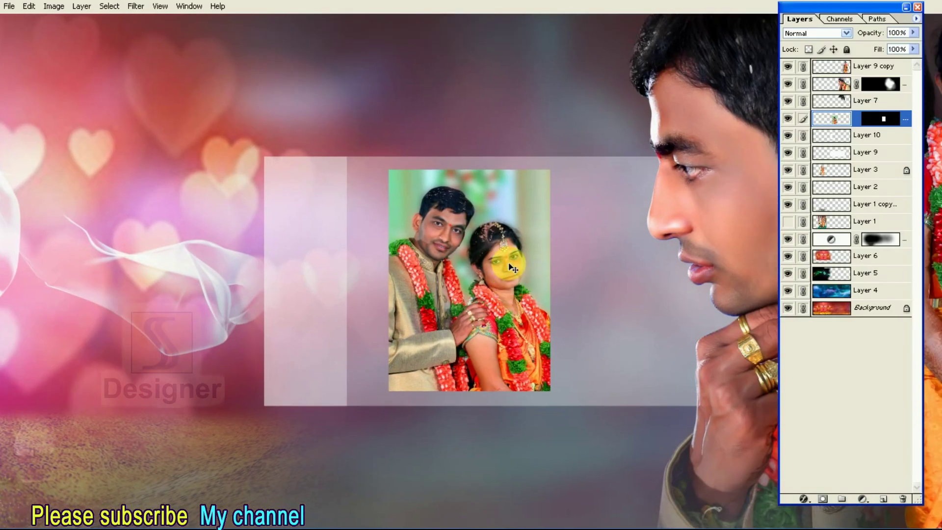
# - Load the photo's mask as a selection on a new layer and fill it with near-black
pyautogui.keyDown('ctrl'); pyautogui.click(888, 120); pyautogui.keyUp('ctrl')
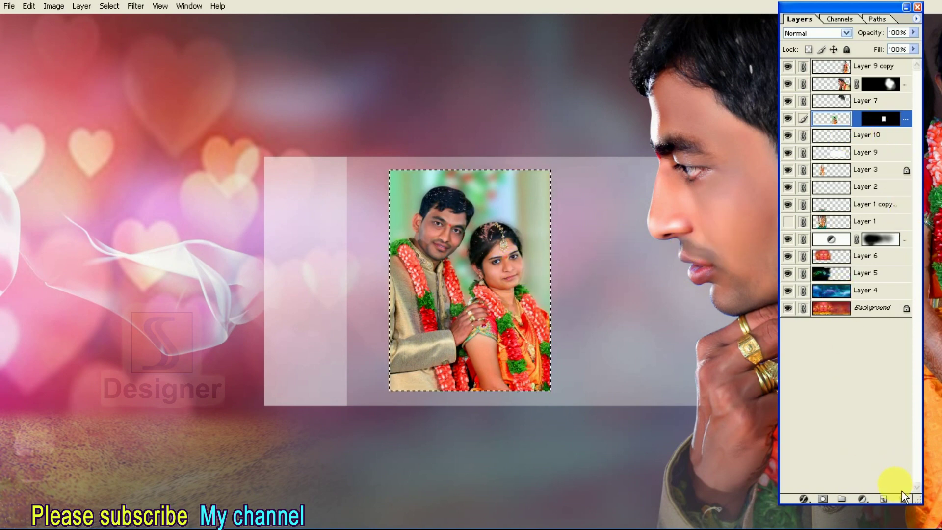
pyautogui.click(883, 499)
pyautogui.press('Tab')
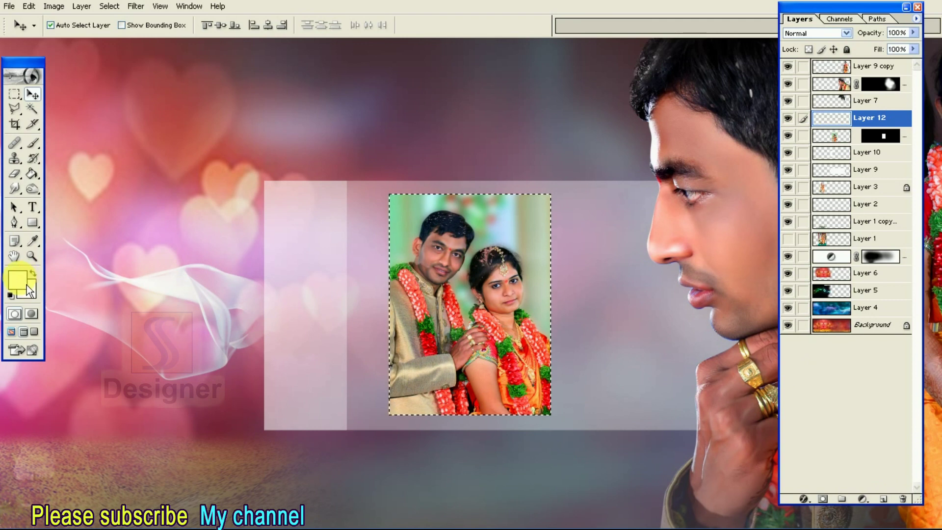
pyautogui.click(18, 282)
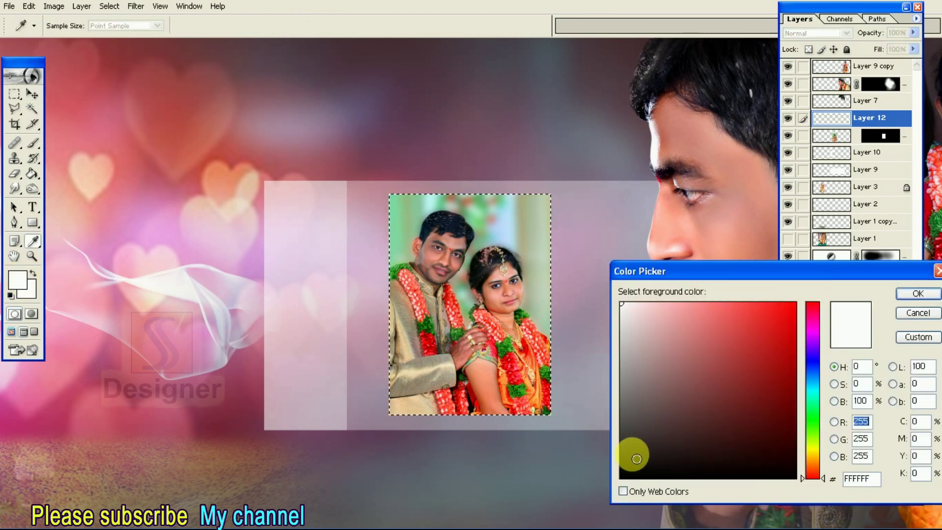
pyautogui.click(636, 459)
pyautogui.press('Return')
pyautogui.click(32, 173)
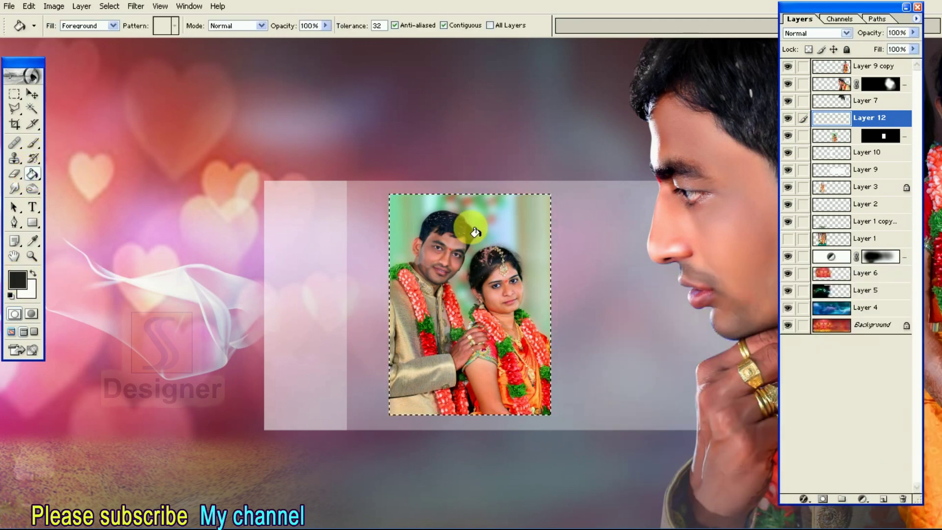
pyautogui.click(474, 232)
pyautogui.click(560, 309)
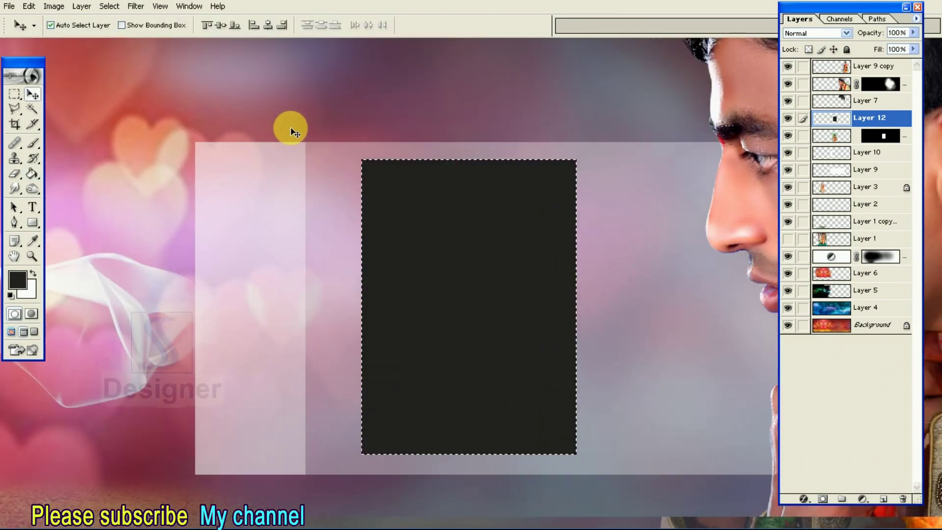
pyautogui.click(109, 6)
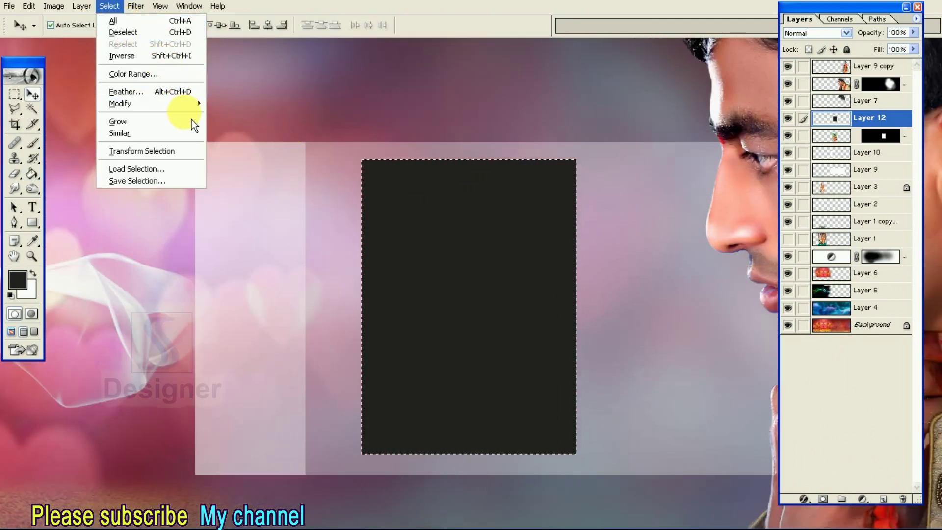
# - Shrink the rectangular selection inward to 94.7%
pyautogui.click(166, 152)
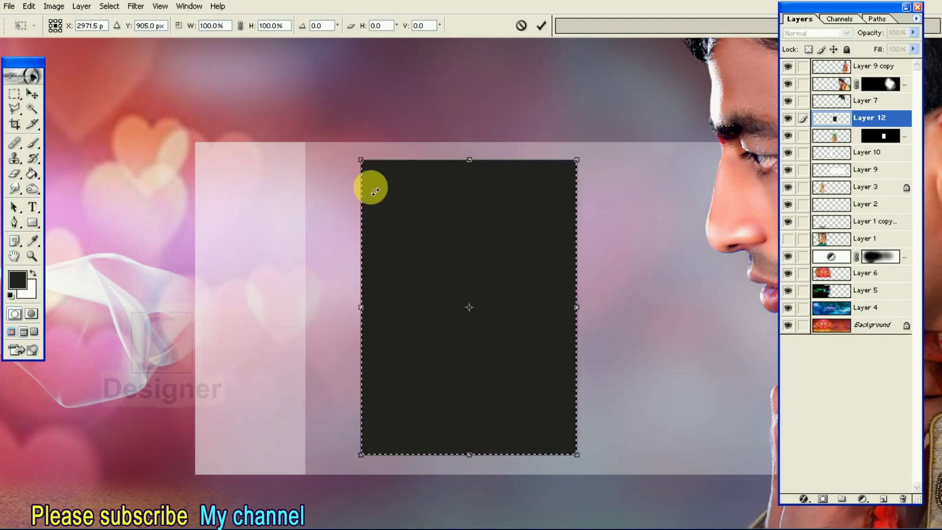
pyautogui.moveTo(578, 162); pyautogui.dragTo(579, 173)
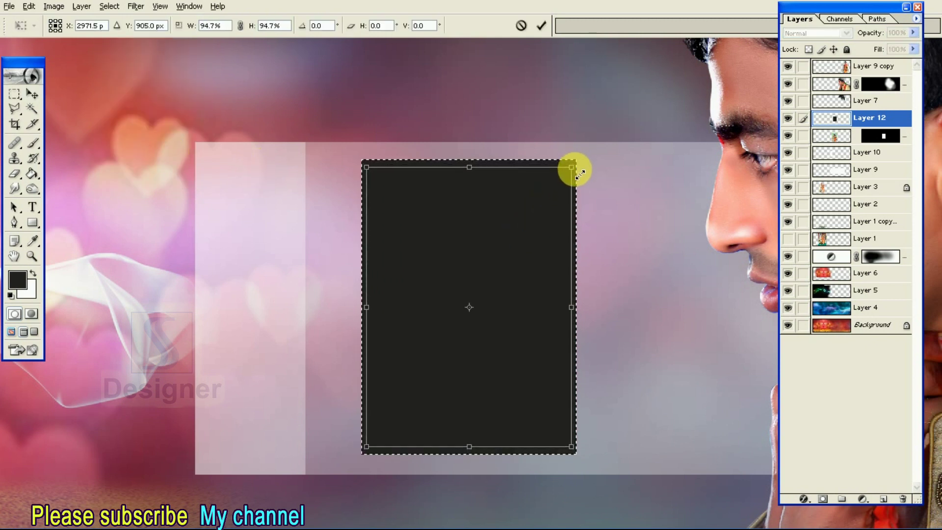
pyautogui.click(541, 25)
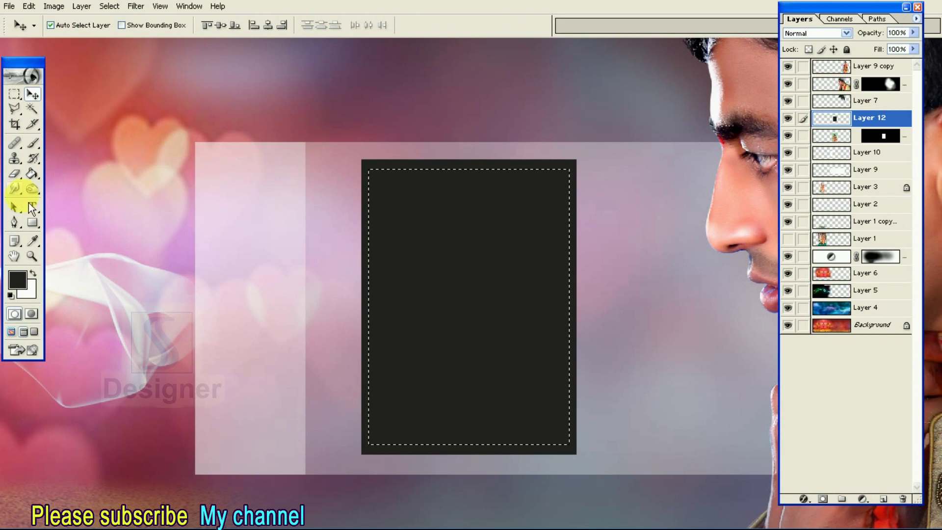
# - Erase the dark fill inside the frame with a 100%-opacity, size-400 eraser, then deselect
pyautogui.click(20, 179)
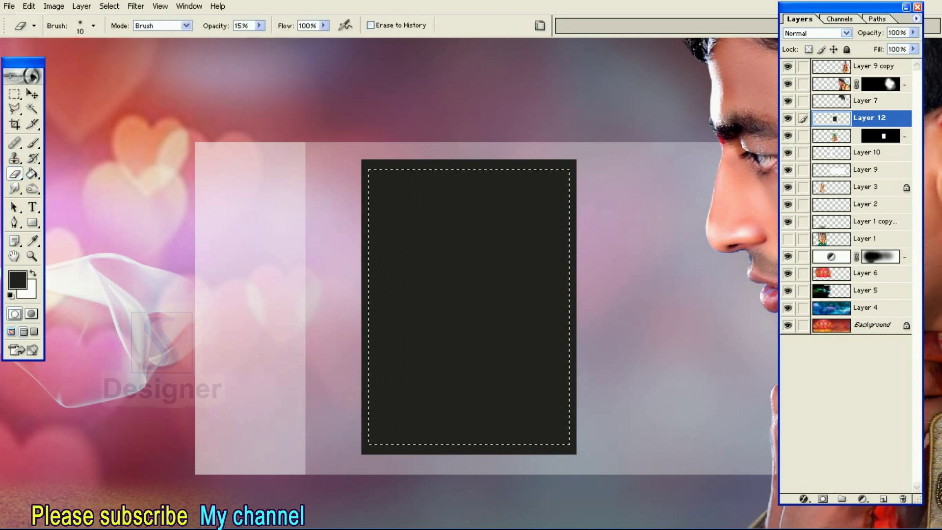
pyautogui.click(259, 26)
pyautogui.moveTo(272, 39); pyautogui.dragTo(319, 40)
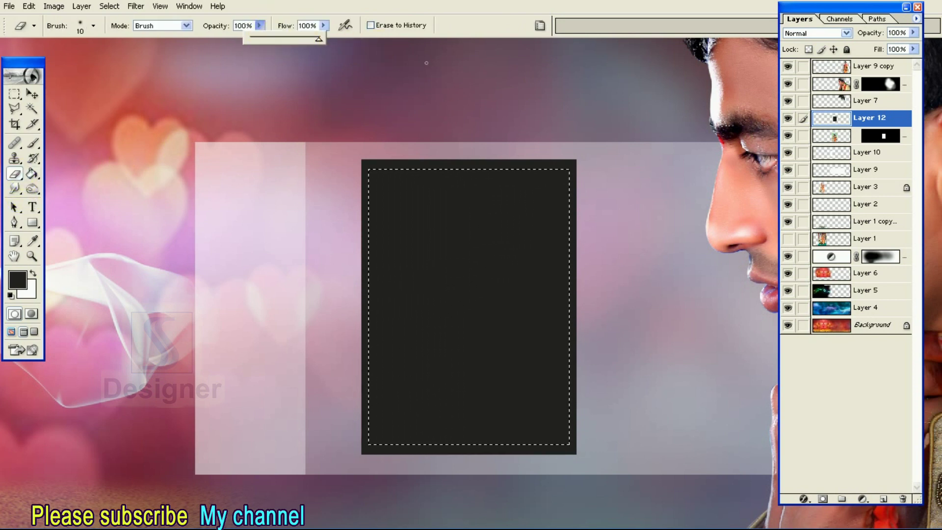
pyautogui.click(455, 88)
pyautogui.press(']')
pyautogui.press(']')
pyautogui.press(']')
pyautogui.press(']')
pyautogui.press(']')
pyautogui.click(465, 309)
pyautogui.moveTo(464, 269)
pyautogui.mouseDown()
pyautogui.moveTo(471, 338)
pyautogui.moveTo(456, 353)
pyautogui.mouseUp()
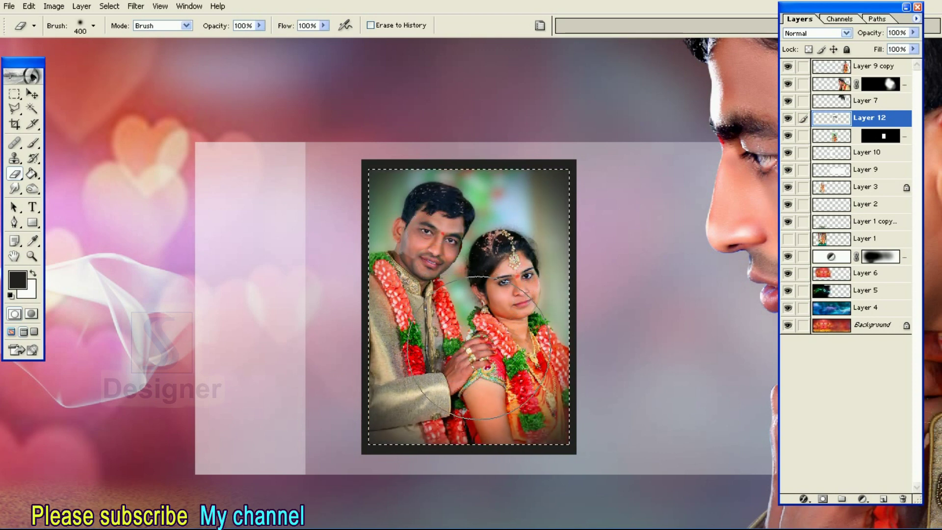
pyautogui.hotkey('ctrl', 'd')
pyautogui.click(836, 140)
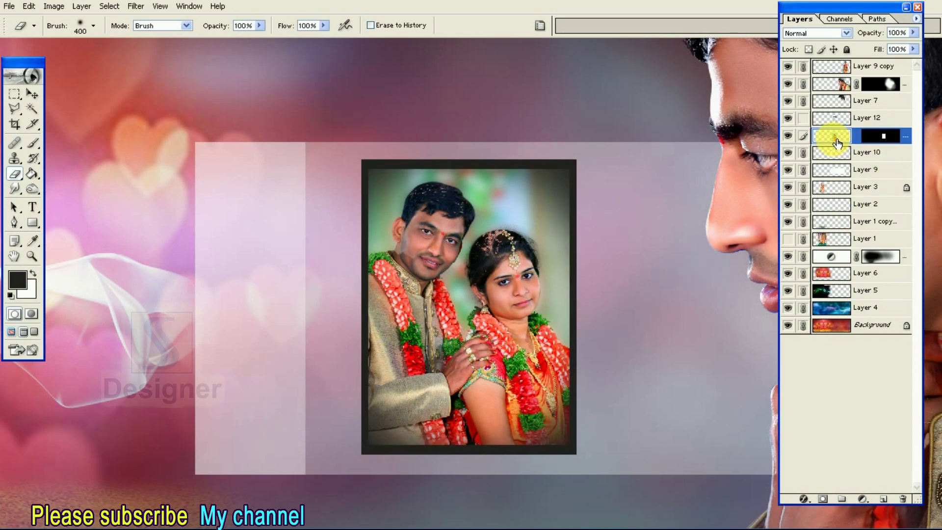
# - Set Layer 12 to Multiply blend mode at 88% opacity
pyautogui.click(810, 120)
pyautogui.click(845, 33)
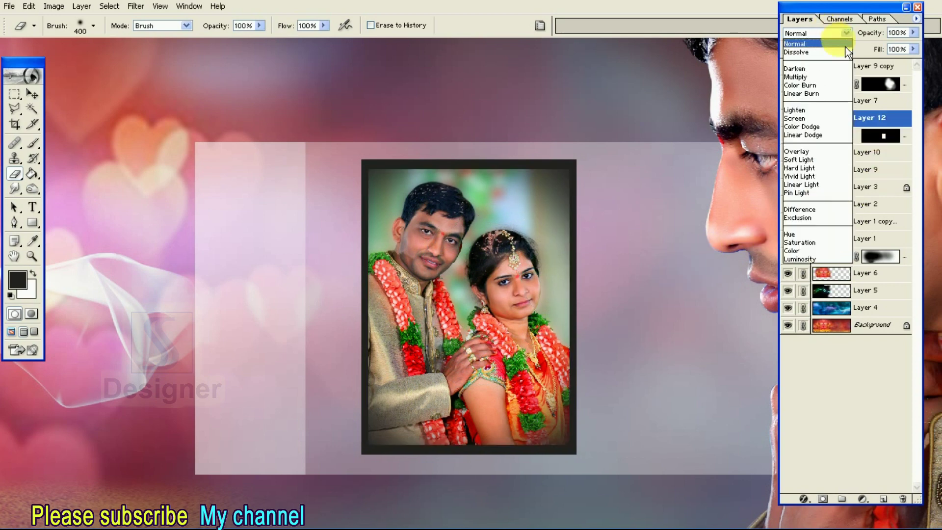
pyautogui.click(829, 77)
pyautogui.hotkey('ctrl', '-')
pyautogui.hotkey('ctrl', '-')
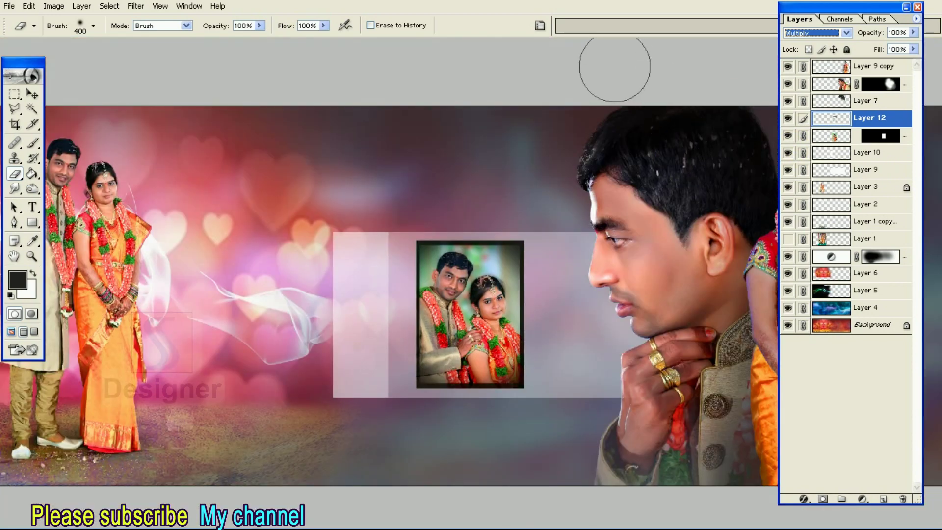
pyautogui.hotkey('ctrl', '-')
pyautogui.press('v')
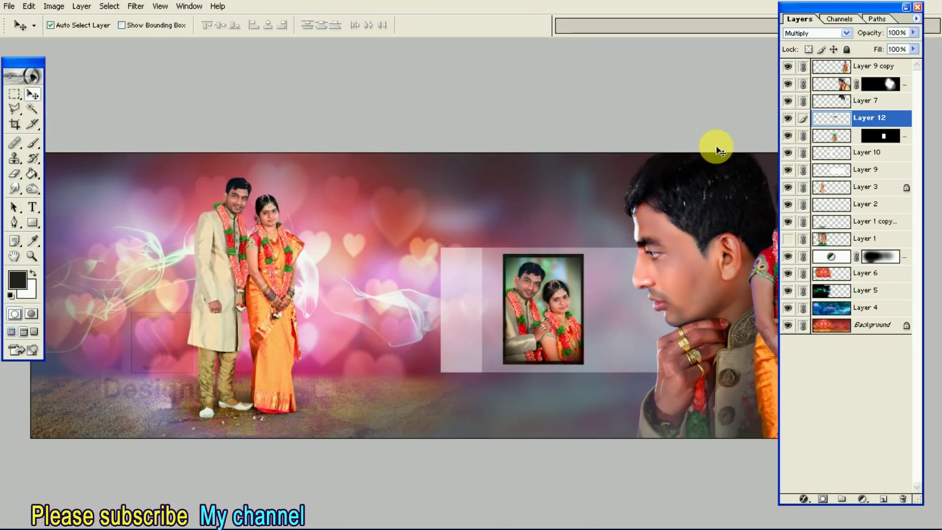
pyautogui.press('8')
pyautogui.press('8')
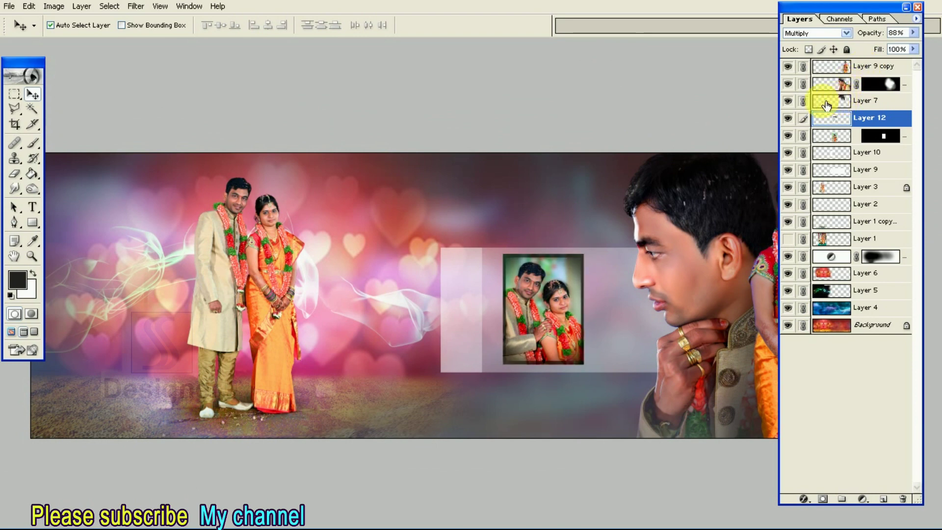
# - Show the guides across the spread and zoom in on the framed photo
pyautogui.hotkey('ctrl', ';')
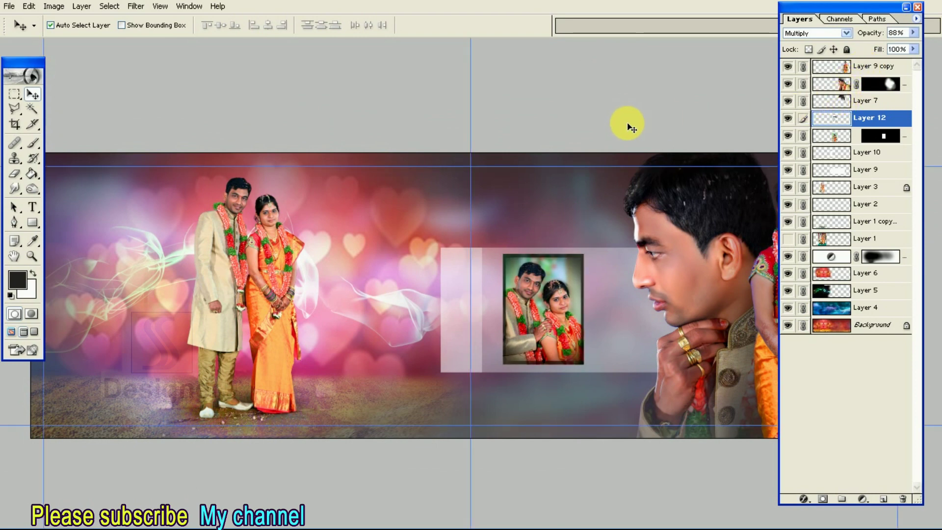
pyautogui.hotkey('shift', 'Tab')
pyautogui.hotkey('ctrl', '+')
pyautogui.hscroll(3, 647, 186)
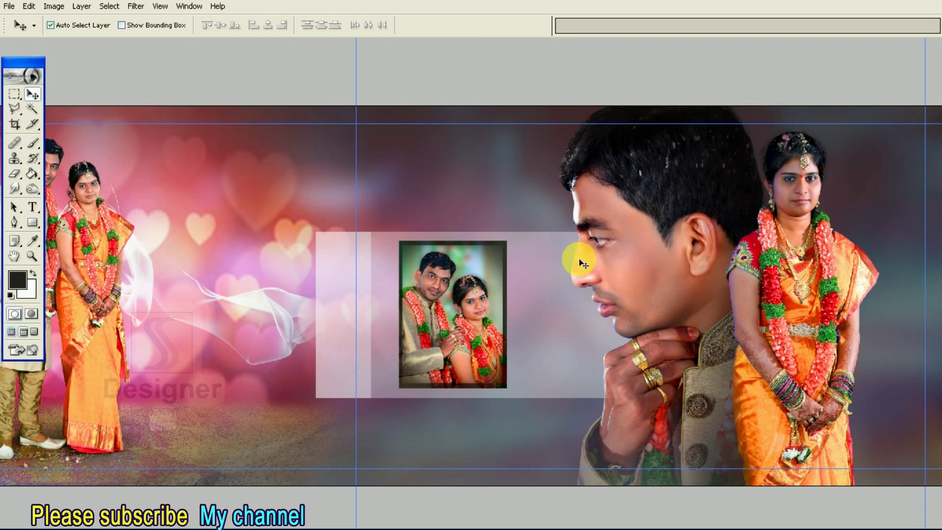
pyautogui.hotkey('ctrl', '+')
pyautogui.moveTo(412, 308); pyautogui.dragTo(511, 283)
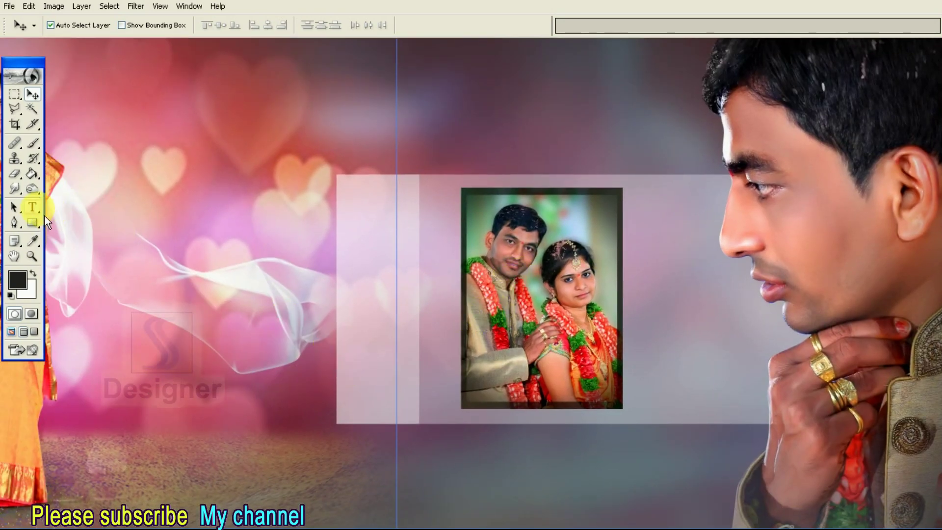
# - Type a long repeated 'Reception Reception Reception' line and move it onto the panel's bottom edge
pyautogui.click(33, 206)
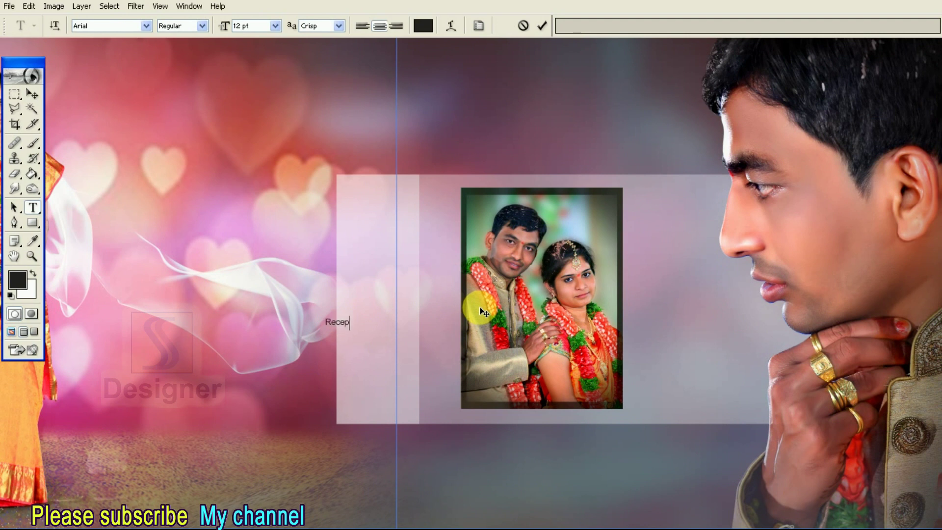
pyautogui.write('Reception')
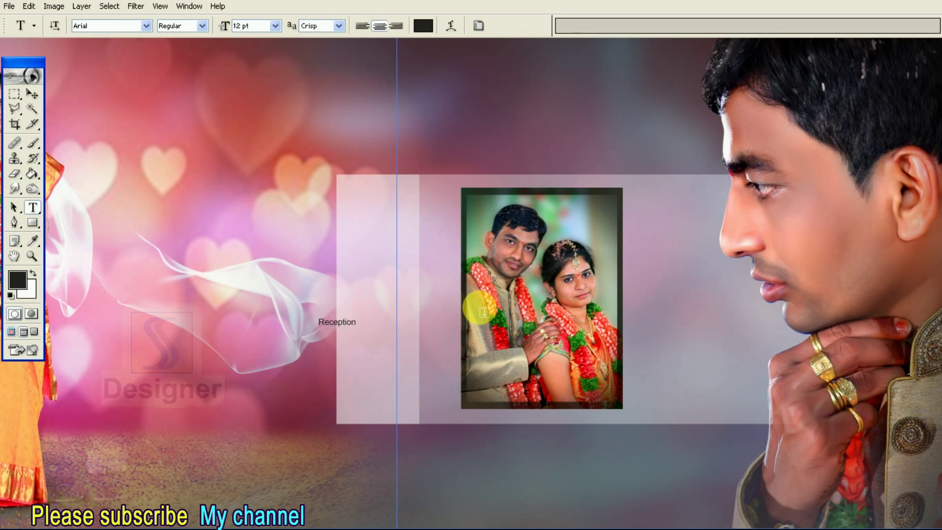
pyautogui.click(336, 322)
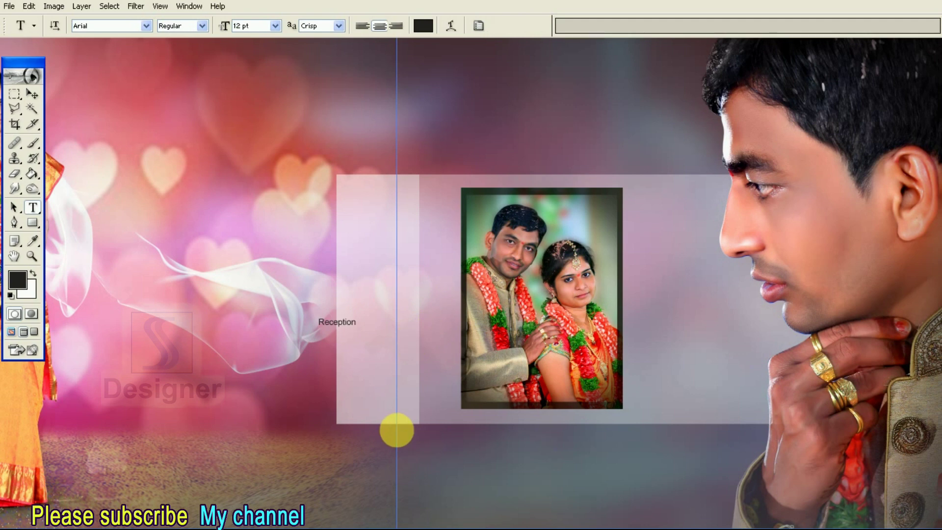
pyautogui.click(337, 440)
pyautogui.write('Reception Reception Reception')
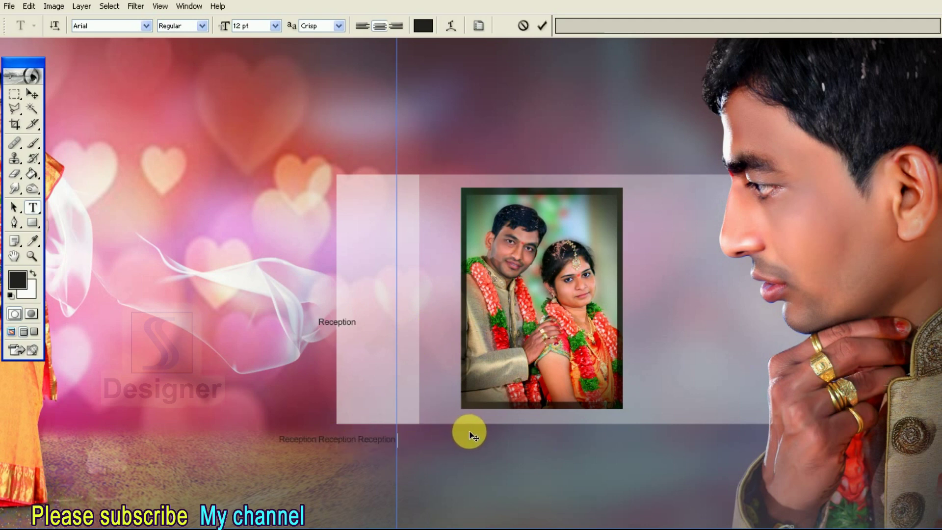
pyautogui.hotkey('ctrl', 'v')
pyautogui.hotkey('ctrl', 'v')
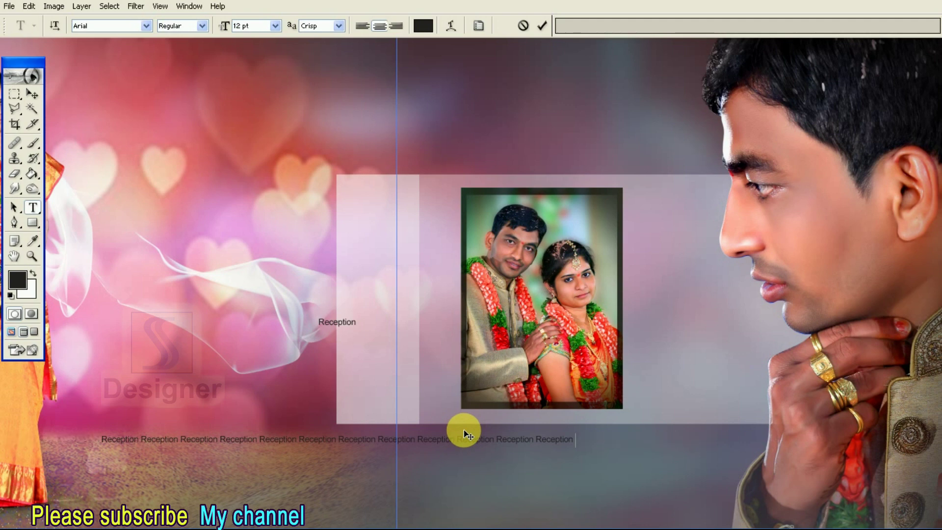
pyautogui.hotkey('ctrl', 'Return')
pyautogui.press('v')
pyautogui.moveTo(337, 277)
pyautogui.mouseDown()
pyautogui.moveTo(610, 250)
pyautogui.moveTo(576, 254)
pyautogui.mouseUp()
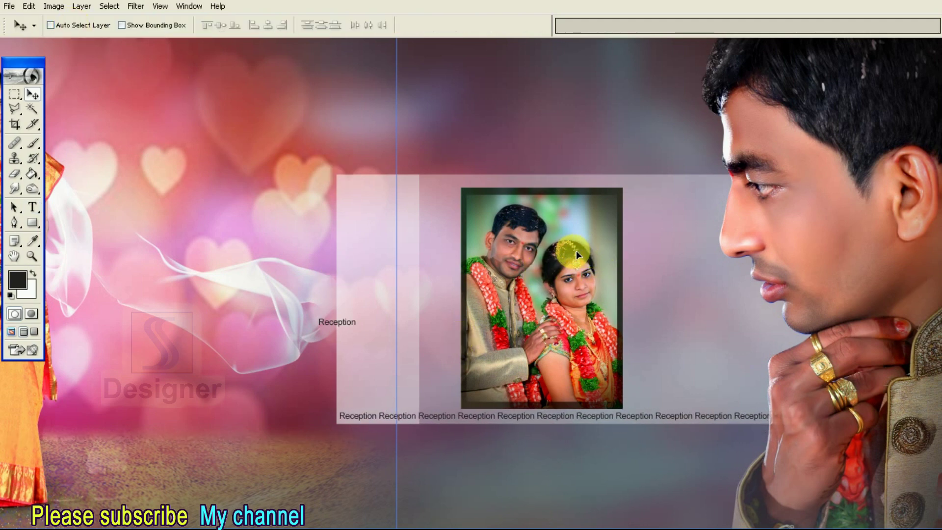
# - Enlarge the Reception row's font size and place it below the panel
pyautogui.press('t')
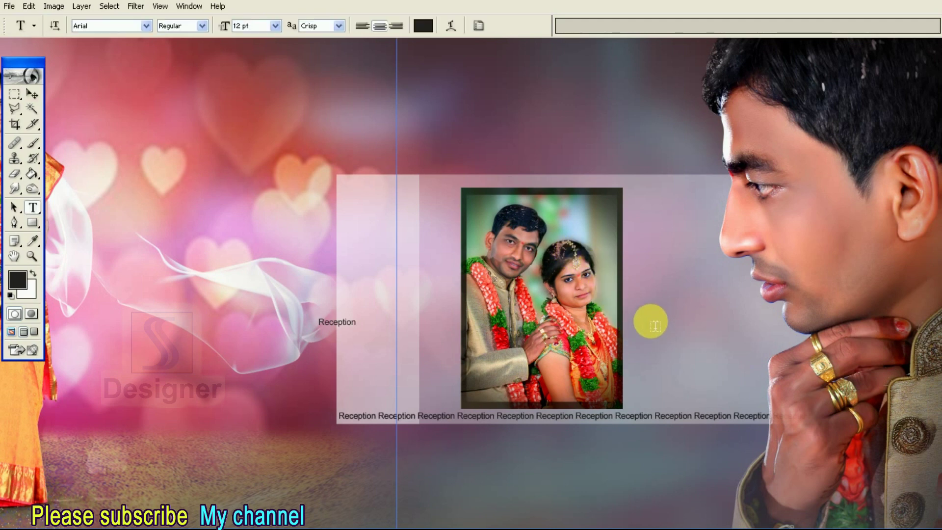
pyautogui.write('0')
pyautogui.press('Return')
pyautogui.press('v')
pyautogui.moveTo(326, 362)
pyautogui.mouseDown()
pyautogui.moveTo(660, 363)
pyautogui.moveTo(557, 374)
pyautogui.moveTo(608, 403)
pyautogui.mouseUp()
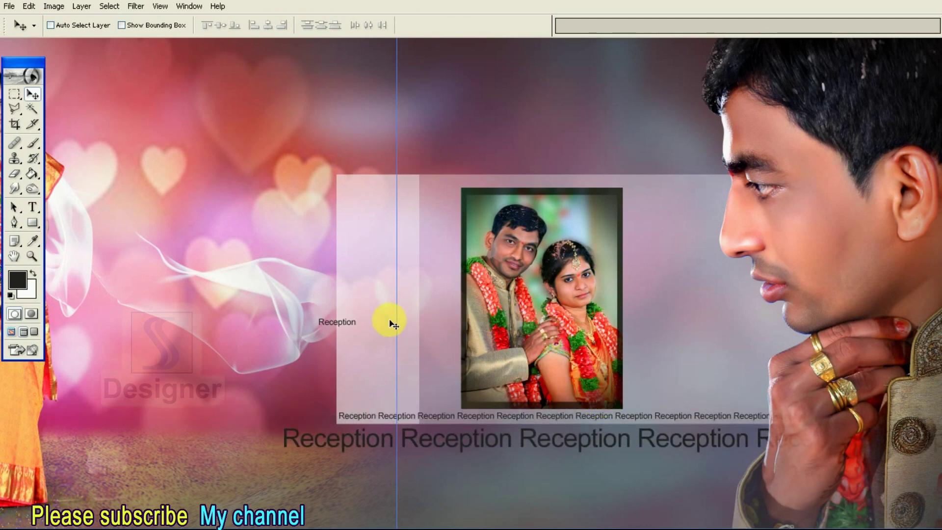
# - Select the small Reception label's letters and begin transforming the label
pyautogui.press('t')
pyautogui.moveTo(345, 322); pyautogui.dragTo(461, 321)
pyautogui.hotkey('ctrl', 't')
pyautogui.rightClick(448, 299)
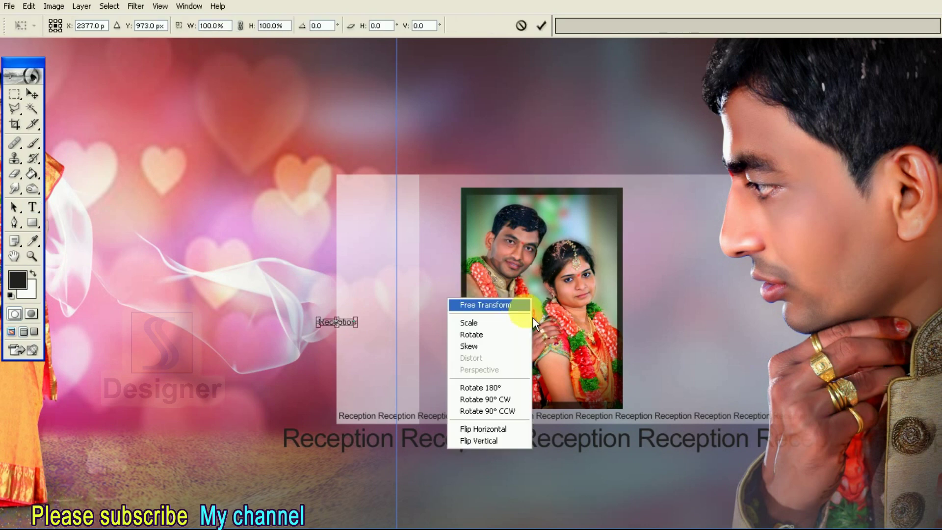
# - Rotate the small Reception label 90° counter-clockwise, enlarge it, and place it in the left white strip
pyautogui.click(526, 412)
pyautogui.moveTo(342, 300)
pyautogui.mouseDown()
pyautogui.moveTo(359, 293)
pyautogui.moveTo(345, 264)
pyautogui.mouseUp()
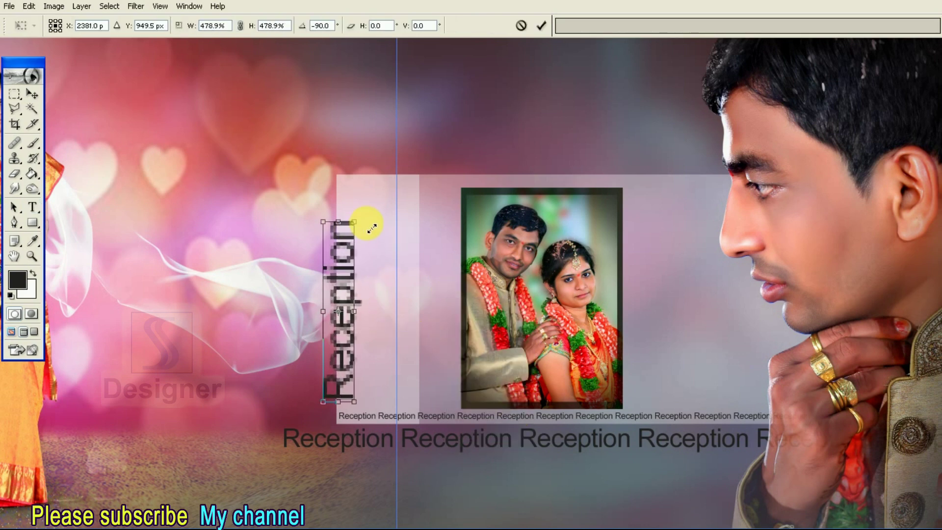
pyautogui.press('Return')
pyautogui.press('v')
pyautogui.moveTo(357, 299); pyautogui.dragTo(382, 295)
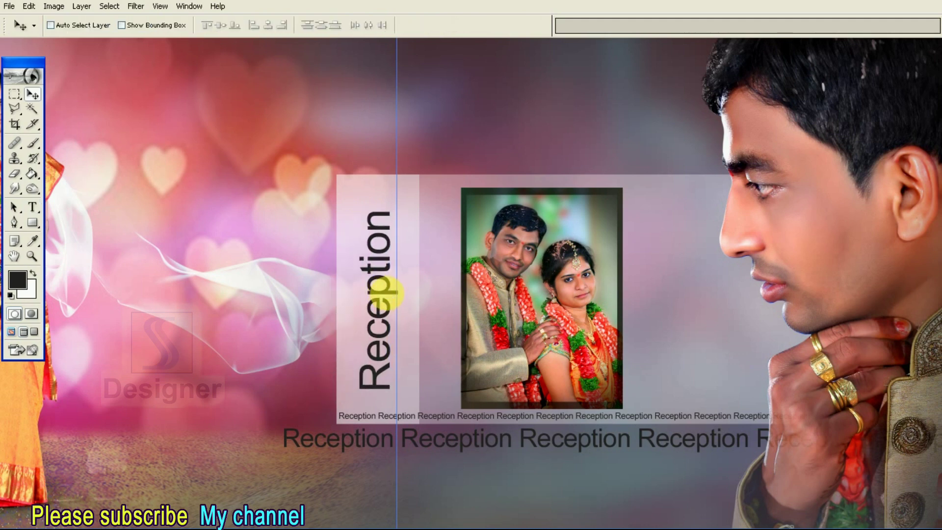
# - Copy the small Reception row to the panel's top edge and set it to 8 pt
pyautogui.press('t')
pyautogui.press('v')
pyautogui.moveTo(654, 394); pyautogui.dragTo(675, 161)
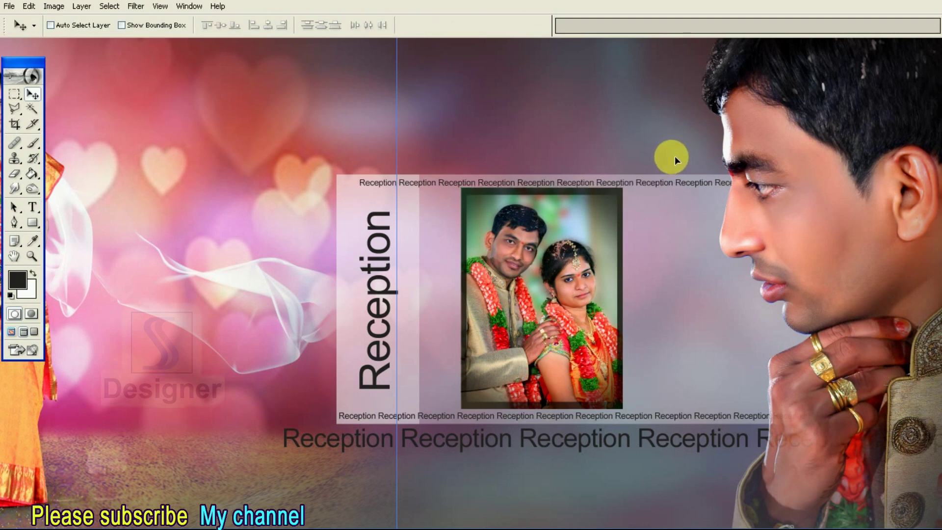
pyautogui.press('b')
pyautogui.press('t')
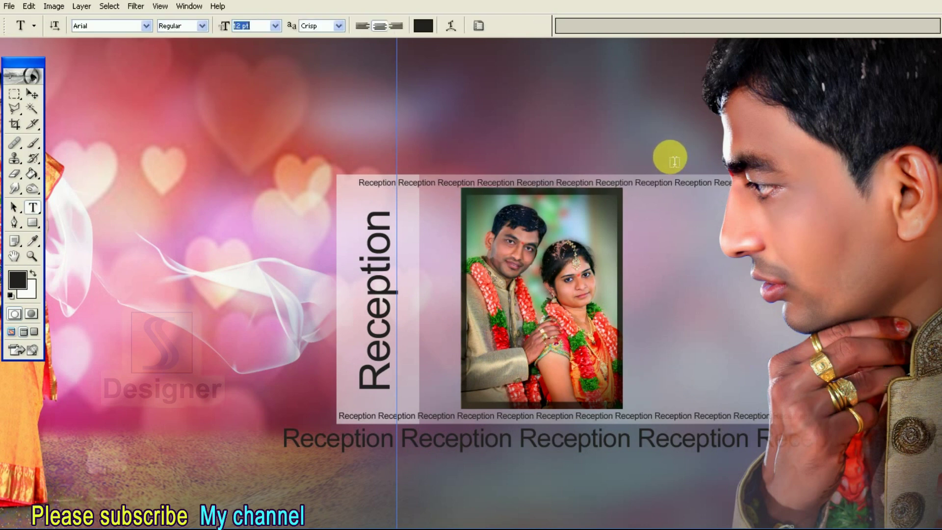
pyautogui.write('8')
pyautogui.press('Return')
# - Shift the top Reception row to the right, then hide that layer
pyautogui.press('v')
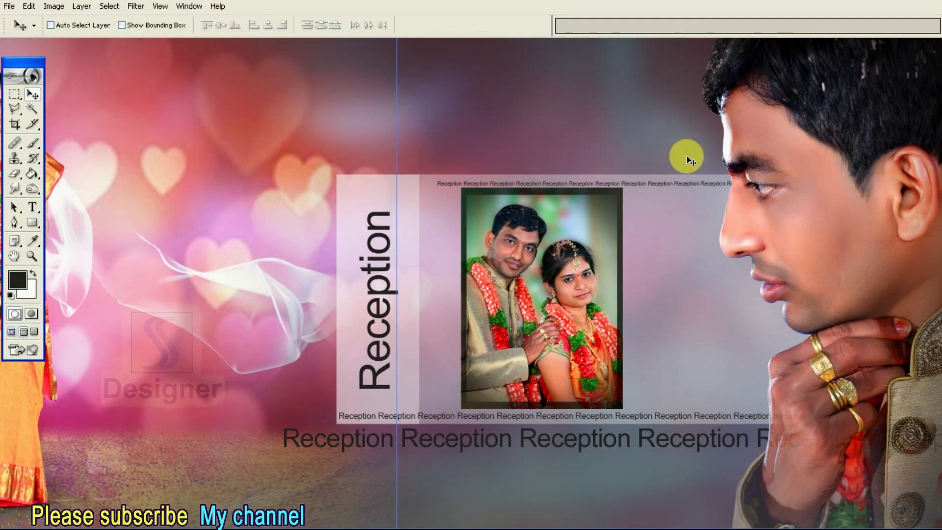
pyautogui.press('t')
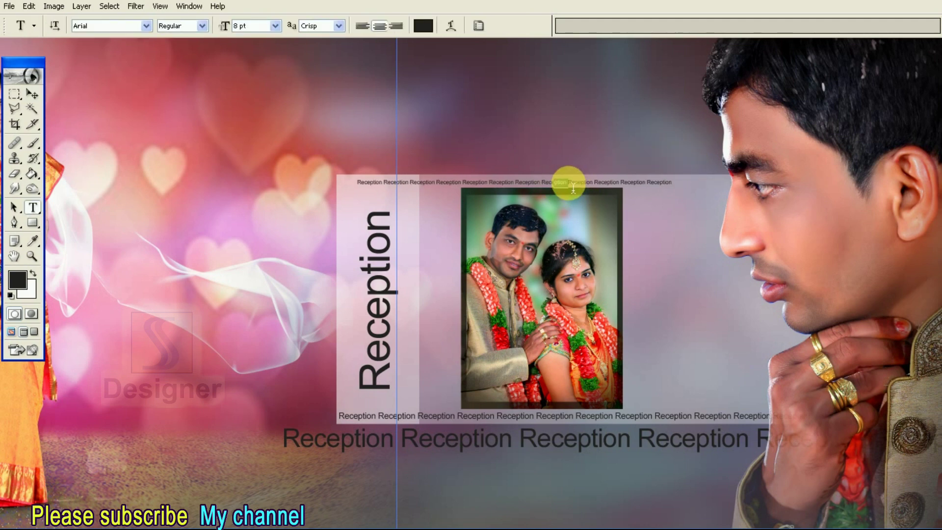
pyautogui.click(567, 182)
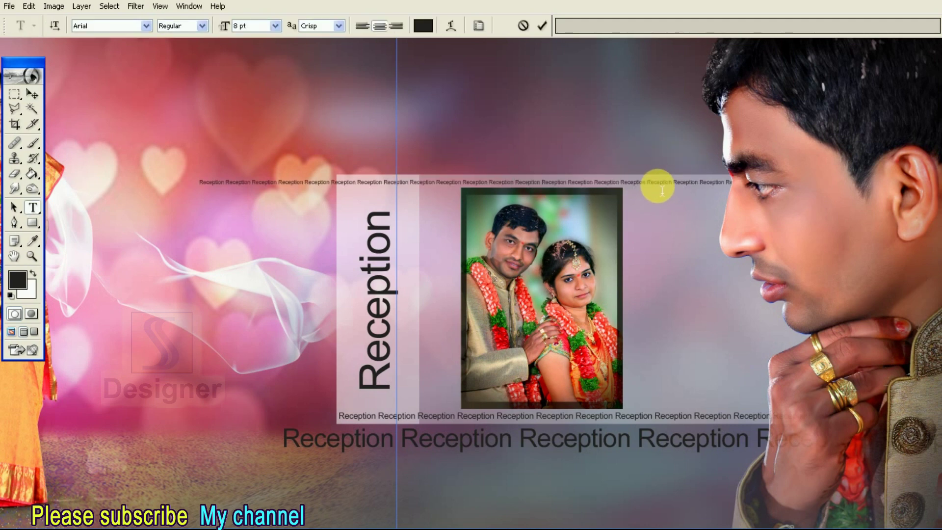
pyautogui.press('v')
pyautogui.moveTo(404, 147)
pyautogui.mouseDown()
pyautogui.moveTo(557, 151)
pyautogui.moveTo(548, 149)
pyautogui.mouseUp()
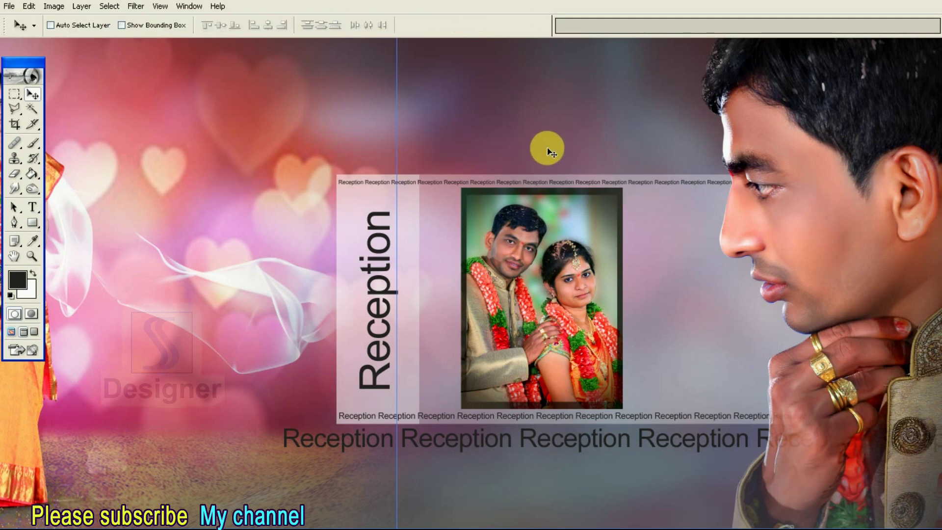
pyautogui.press('F7')
pyautogui.click(787, 135)
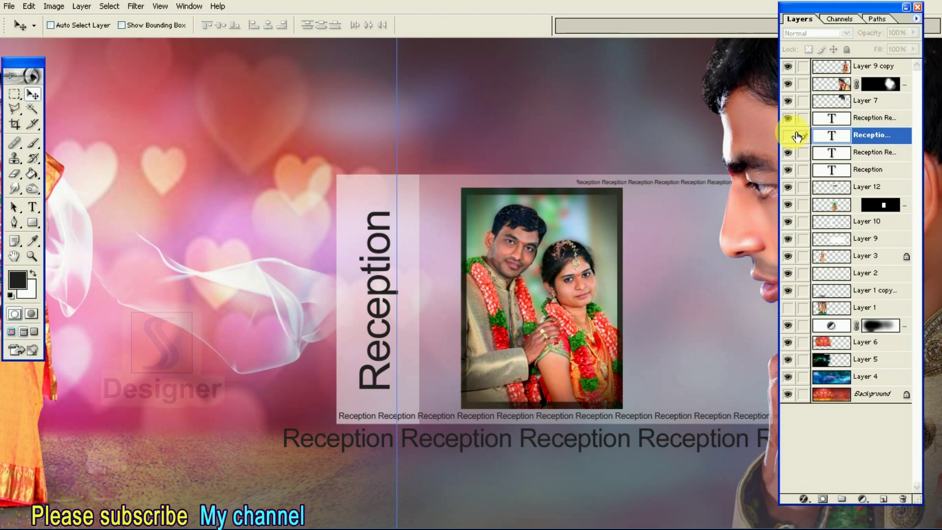
# - Merge the two top Reception rows into one layer and lower its opacity
pyautogui.press('t')
pyautogui.hotkey('alt', '[')
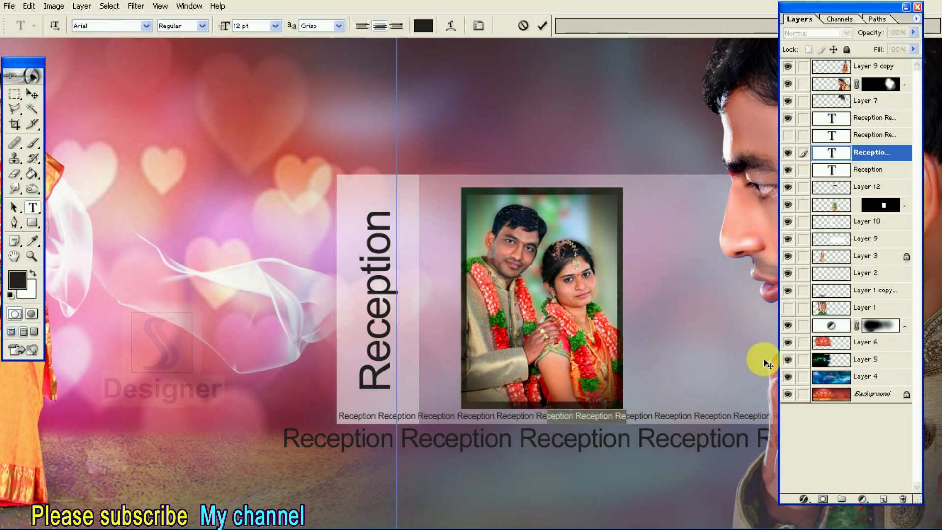
pyautogui.click(788, 136)
pyautogui.click(803, 135)
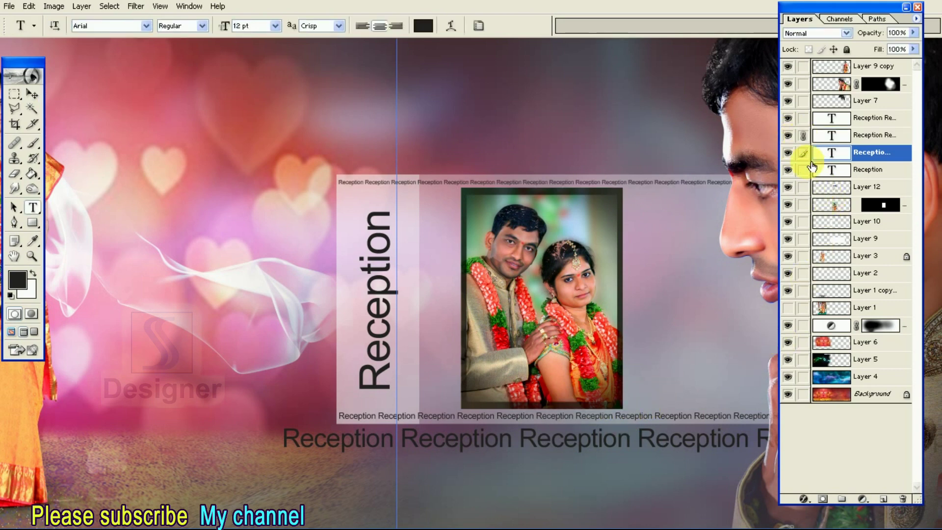
pyautogui.hotkey('ctrl', 'e')
pyautogui.click(914, 33)
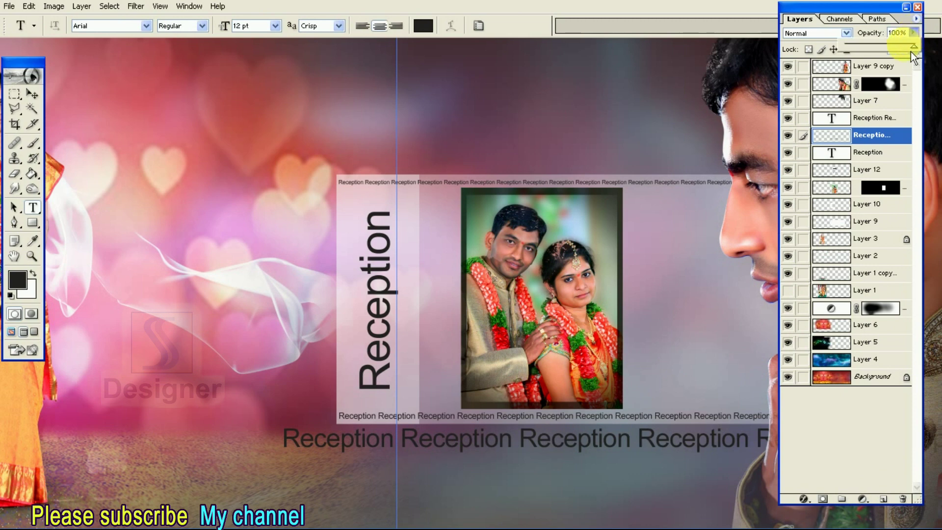
pyautogui.moveTo(903, 52); pyautogui.dragTo(902, 52)
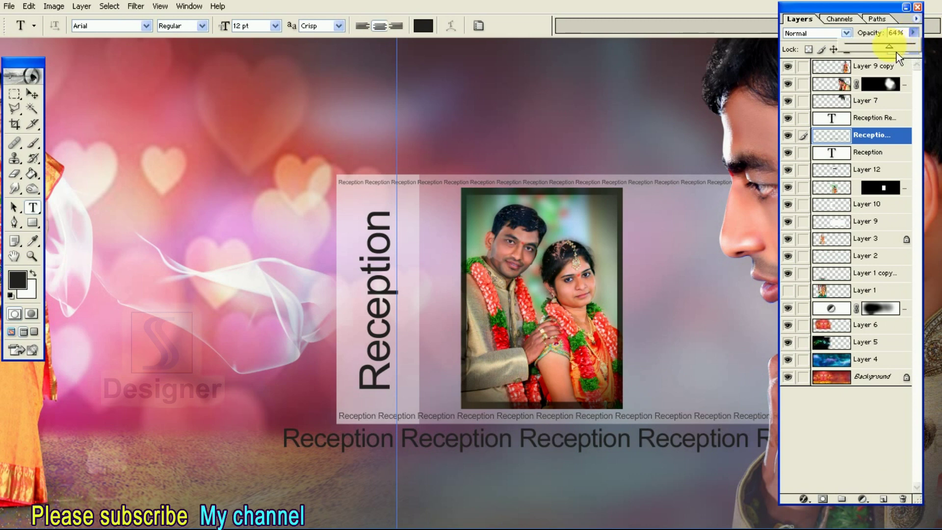
# - Duplicate another Reception text layer and merge it with the layer below
pyautogui.click(532, 454)
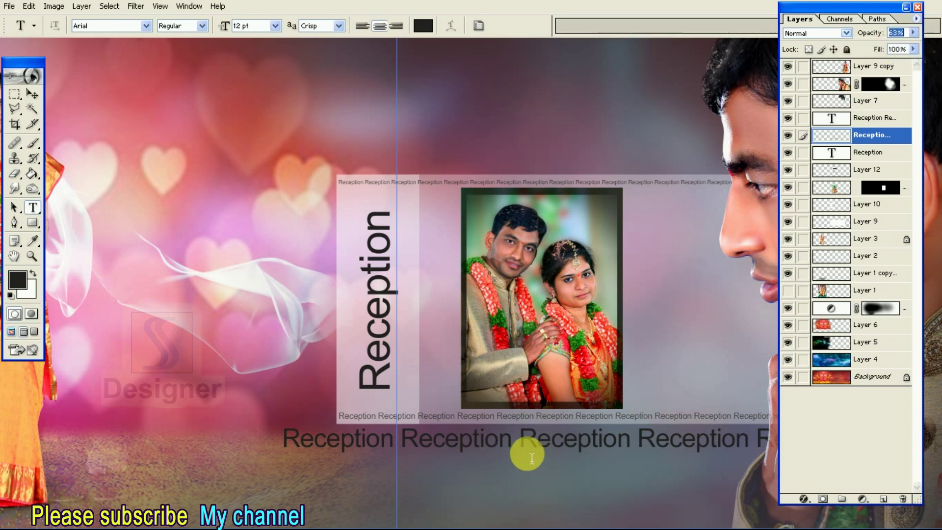
pyautogui.press('v')
pyautogui.hotkey('ctrl', 'j')
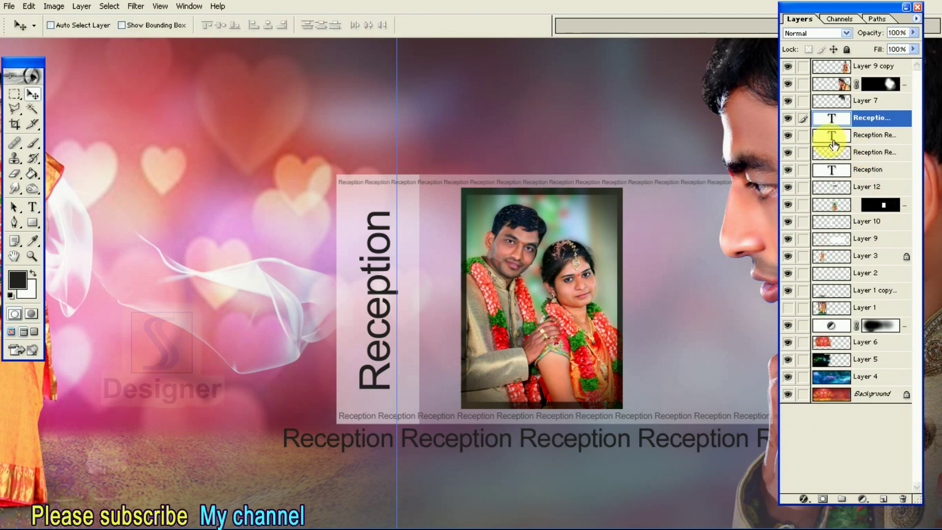
pyautogui.hotkey('ctrl', 'e')
pyautogui.click(788, 118)
# - Fade the large bottom Reception row to a pale grey and nudge it right
pyautogui.press('F7')
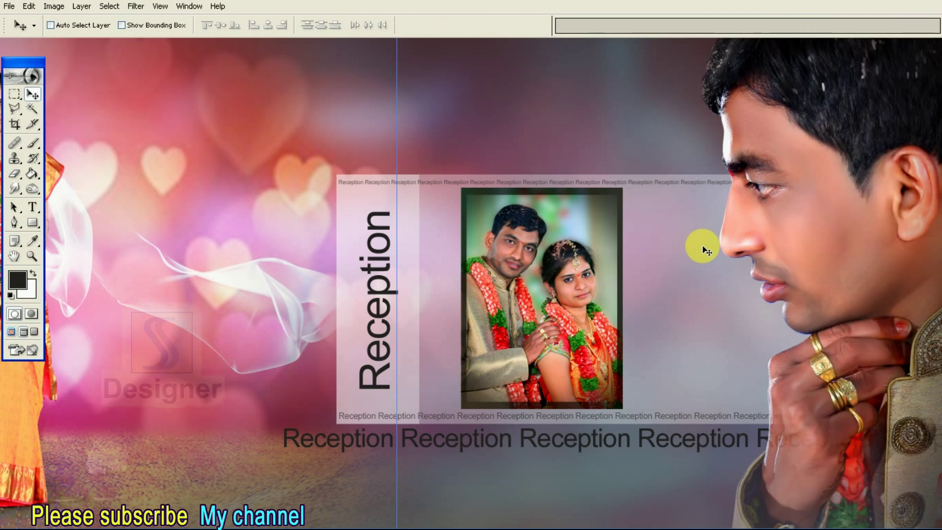
pyautogui.press('3')
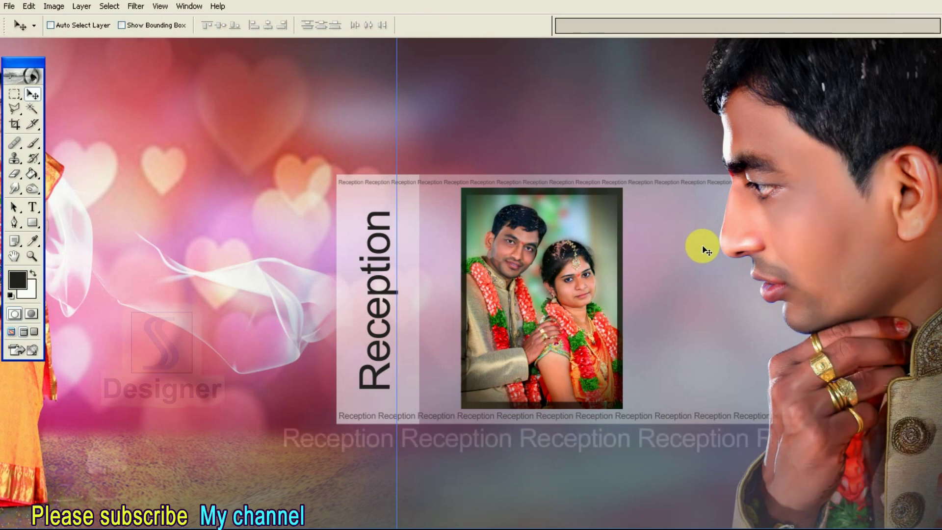
pyautogui.press('0')
pyautogui.hotkey('shift', '+')
pyautogui.press('Right')
pyautogui.press('Right')
pyautogui.press('Right')
pyautogui.press('Right')
pyautogui.press('Right')
pyautogui.press('Right')
pyautogui.press('Right')
pyautogui.press('Right')
pyautogui.press('Right')
pyautogui.press('Right')
pyautogui.press('Right')
pyautogui.press('Right')
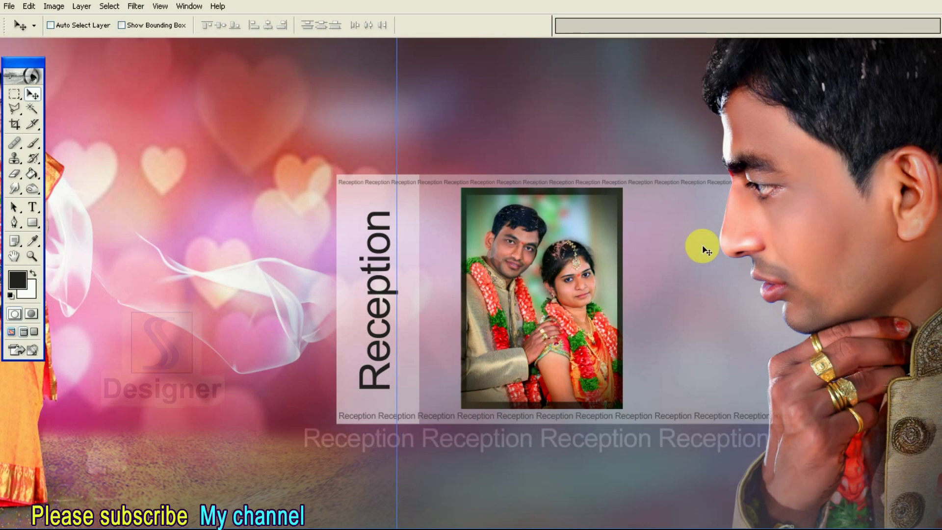
# - Move the orange glow layer to the top of the stack, viewing the centre panel
pyautogui.press('t')
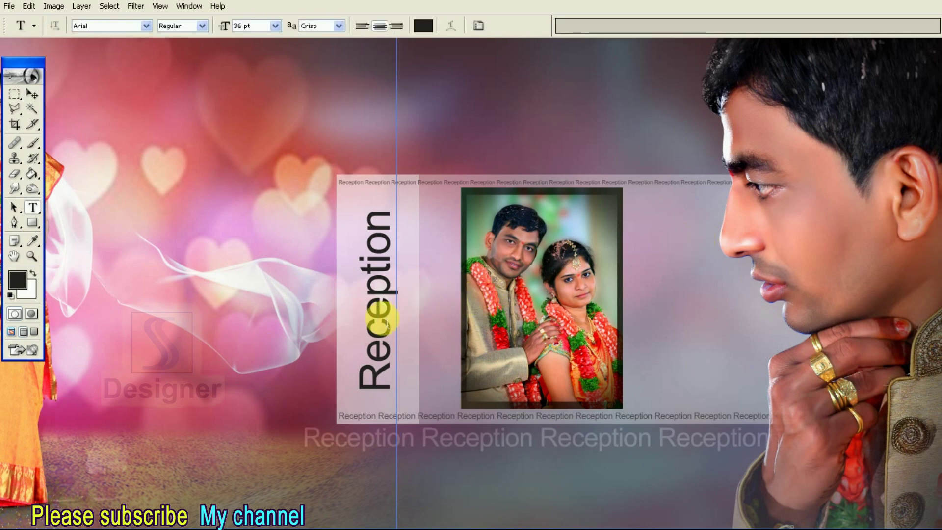
pyautogui.press('v')
pyautogui.hotkey('ctrl', '-')
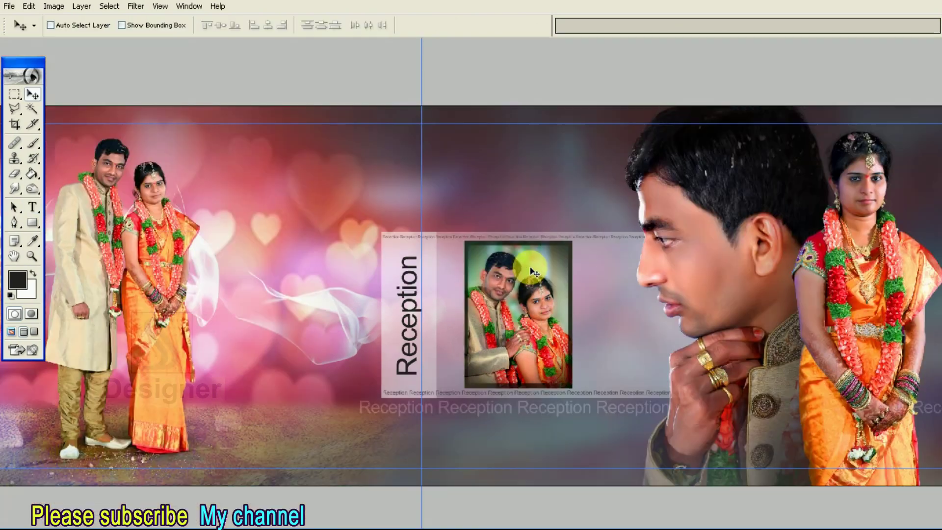
pyautogui.hotkey('ctrl', '-')
pyautogui.press('Tab')
pyautogui.hotkey('ctrl', ';')
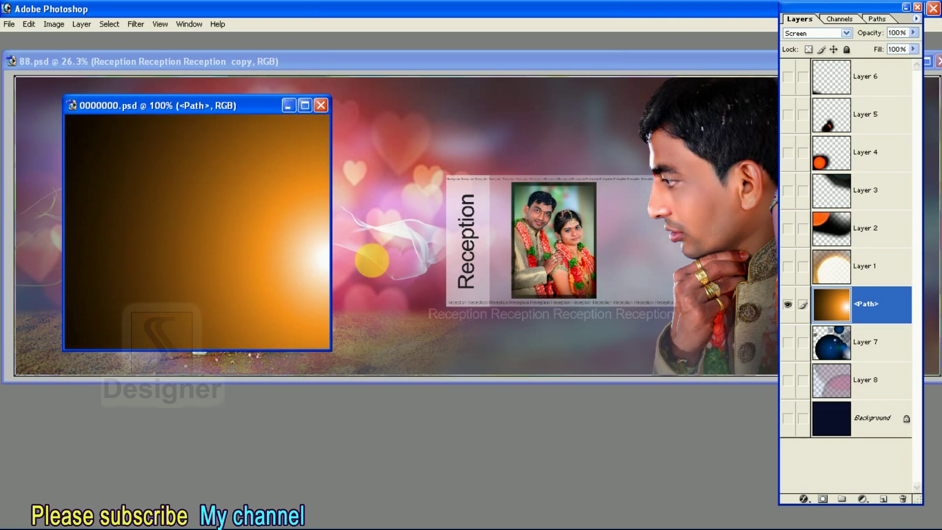
pyautogui.hotkey('ctrl', '+')
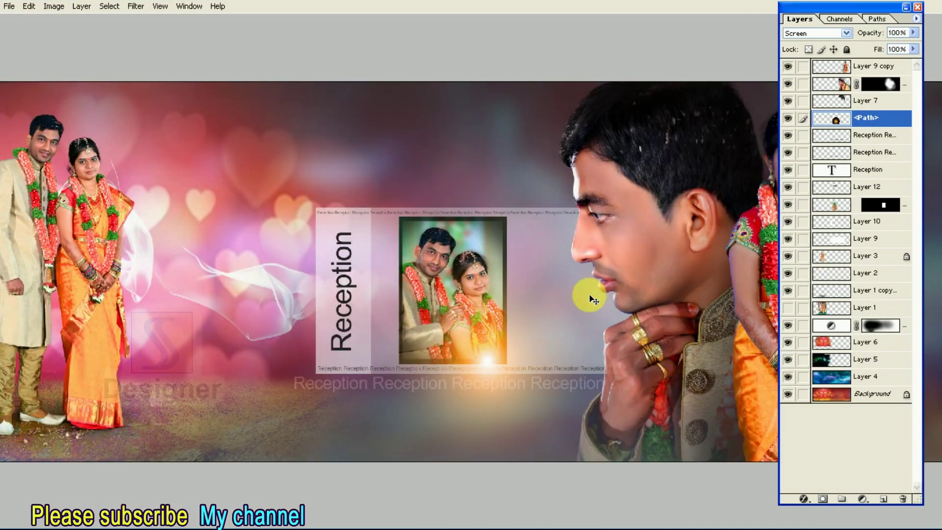
pyautogui.hotkey('ctrl', 'shift', ']')
pyautogui.press('Tab')
pyautogui.hotkey('ctrl', ';')
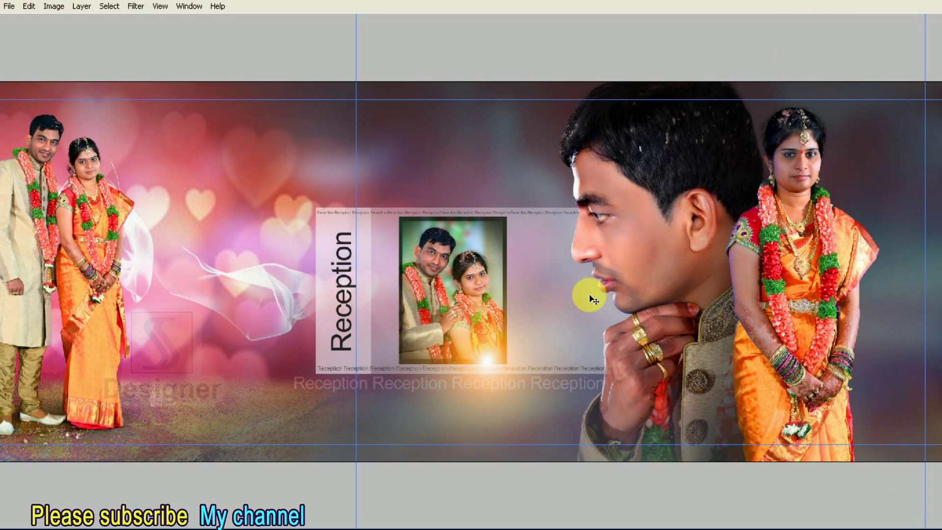
# - Position and enlarge the glow over the centre panel above the Reception title, then lower it one layer
pyautogui.hotkey('ctrl', 't')
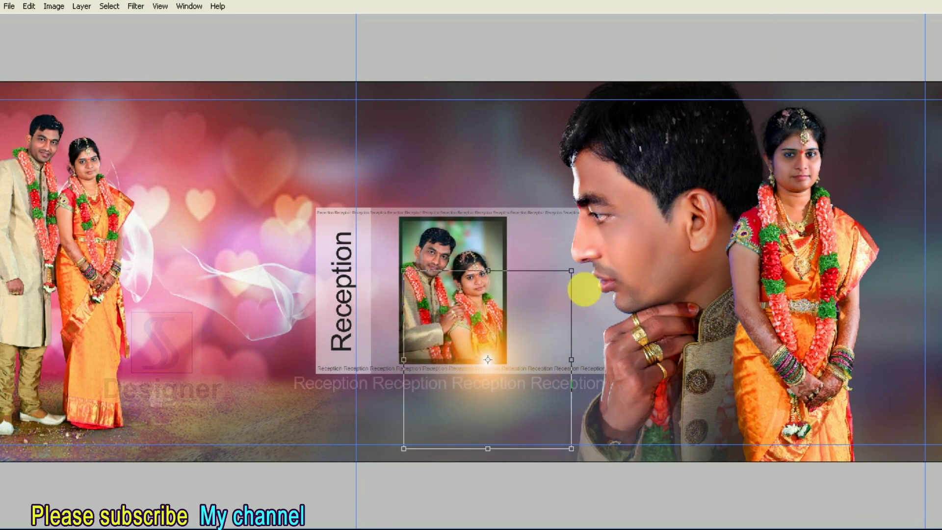
pyautogui.moveTo(549, 304); pyautogui.dragTo(568, 313)
pyautogui.moveTo(596, 281); pyautogui.dragTo(598, 286)
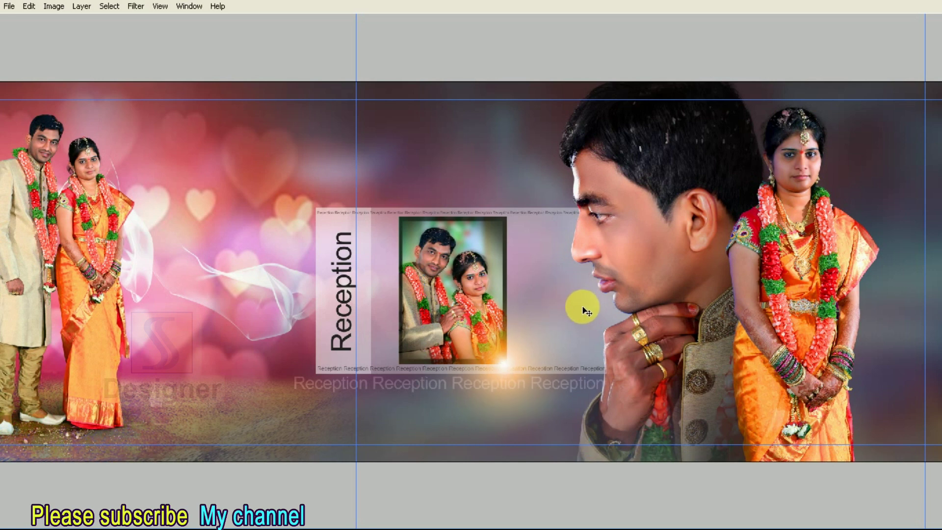
pyautogui.moveTo(576, 311); pyautogui.dragTo(420, 156)
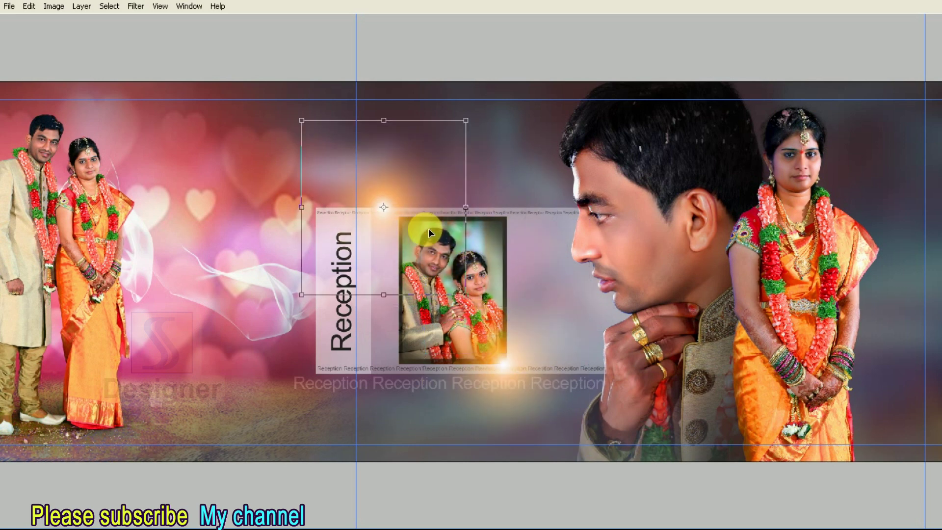
pyautogui.moveTo(461, 301); pyautogui.dragTo(524, 337)
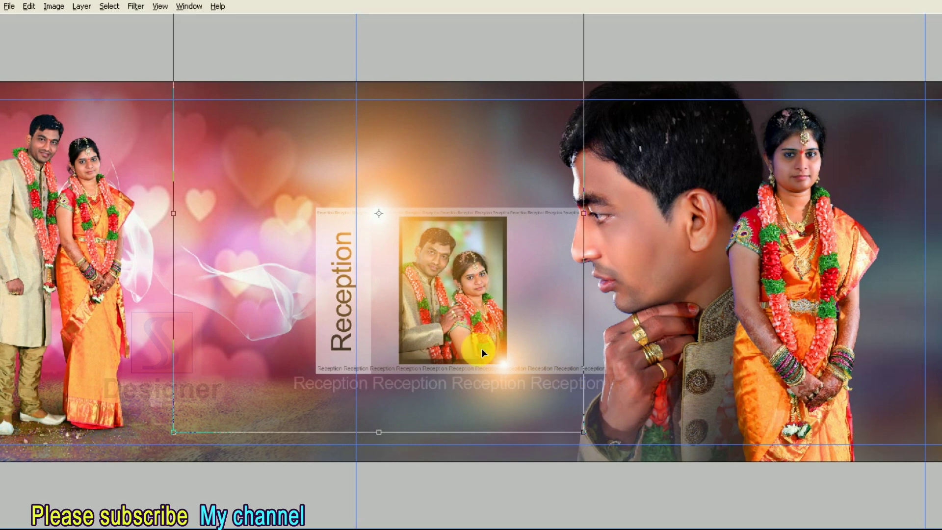
pyautogui.moveTo(573, 422); pyautogui.dragTo(595, 435)
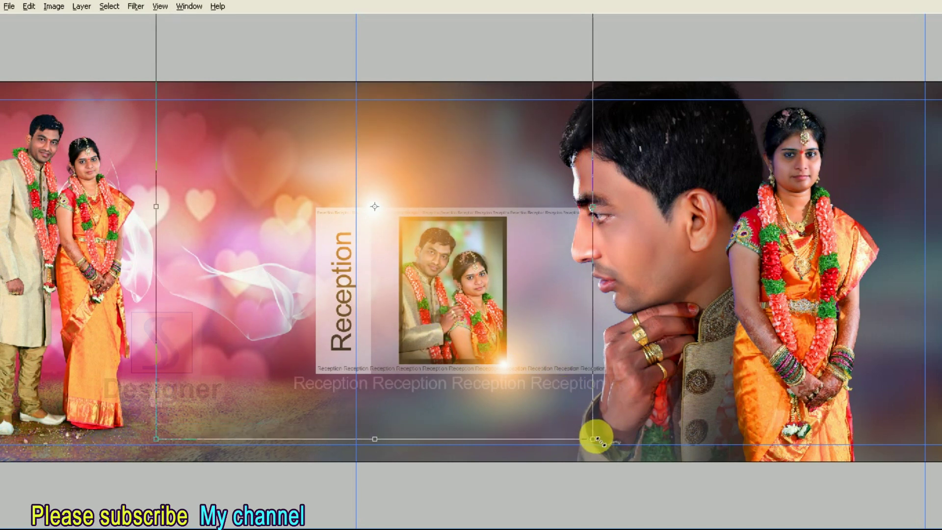
pyautogui.press('Return')
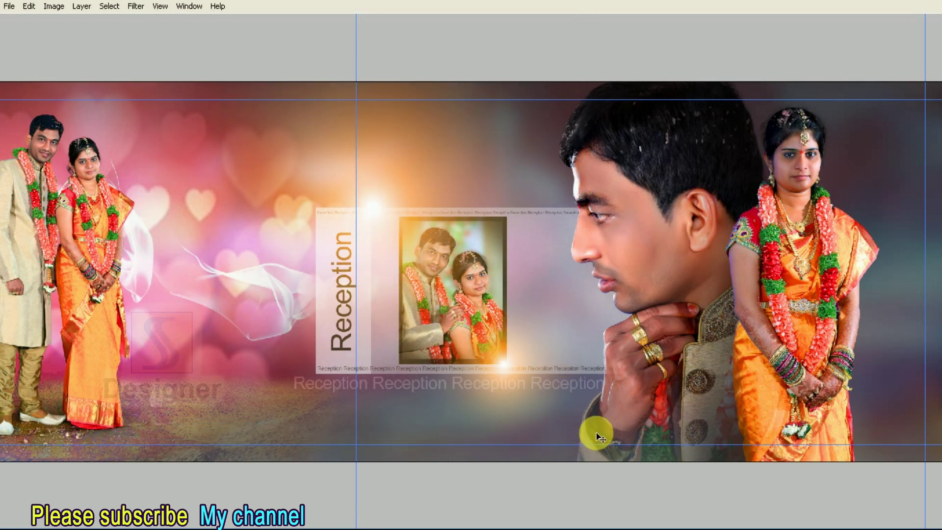
pyautogui.press('F7')
pyautogui.hotkey('ctrl', '[')
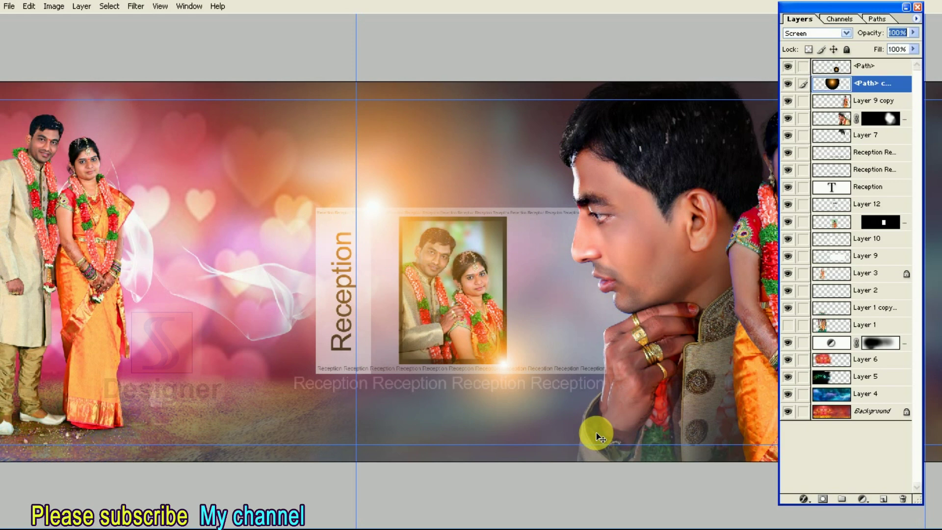
# - Restack the glow one layer lower in the layer order
pyautogui.hotkey('ctrl', '[')
pyautogui.hotkey('ctrl', '[')
pyautogui.hotkey('ctrl', '[')
pyautogui.hotkey('ctrl', '[')
pyautogui.hotkey('ctrl', '[')
pyautogui.hotkey('ctrl', '[')
pyautogui.hotkey('ctrl', '[')
pyautogui.hotkey('ctrl', '[')
pyautogui.hotkey('ctrl', '[')
pyautogui.hotkey('ctrl', '[')
pyautogui.hotkey('ctrl', '[')
pyautogui.hotkey('ctrl', '[')
pyautogui.hotkey('ctrl', '[')
pyautogui.hotkey('ctrl', '[')
pyautogui.hotkey('ctrl', '[')
pyautogui.hotkey('ctrl', ']')
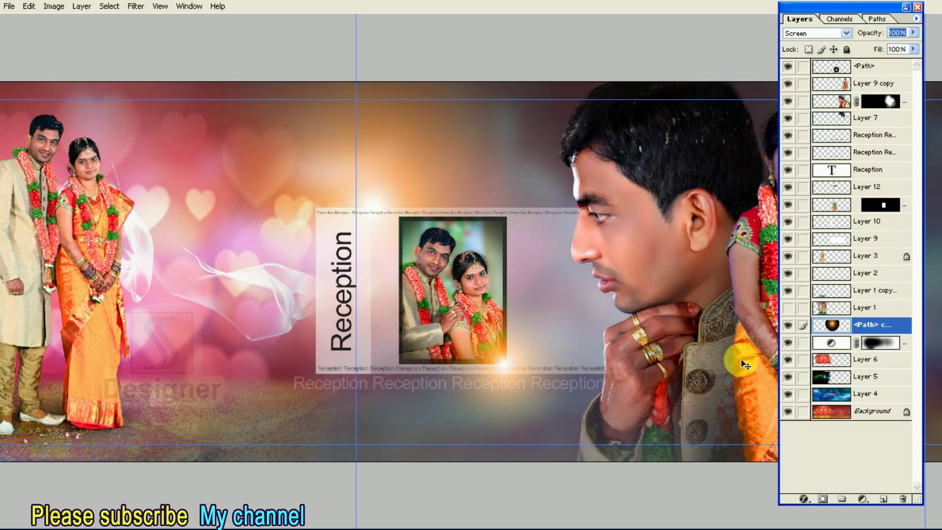
pyautogui.hotkey('ctrl', '-')
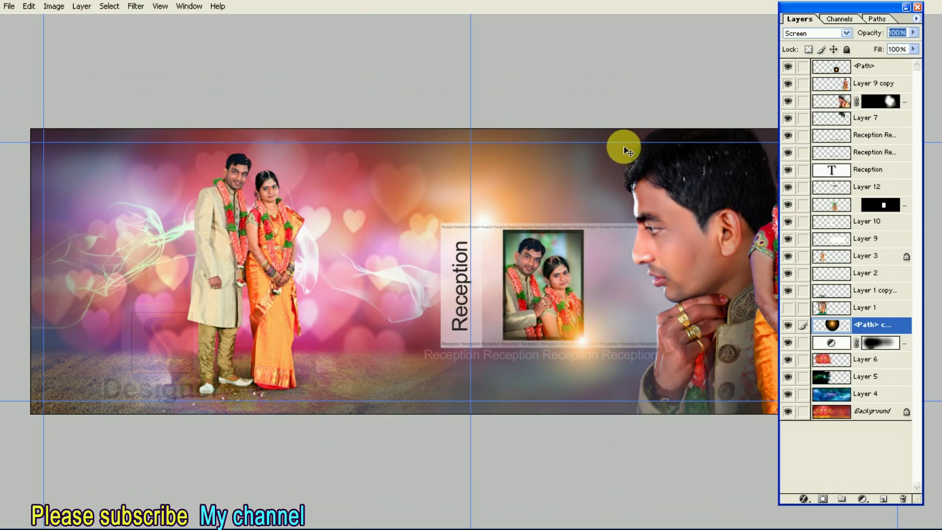
# - Duplicate the glow, bring the copy to the top, and shrink it into a small flare
pyautogui.hotkey('ctrl', 'j')
pyautogui.hotkey('ctrl', 'shift', ']')
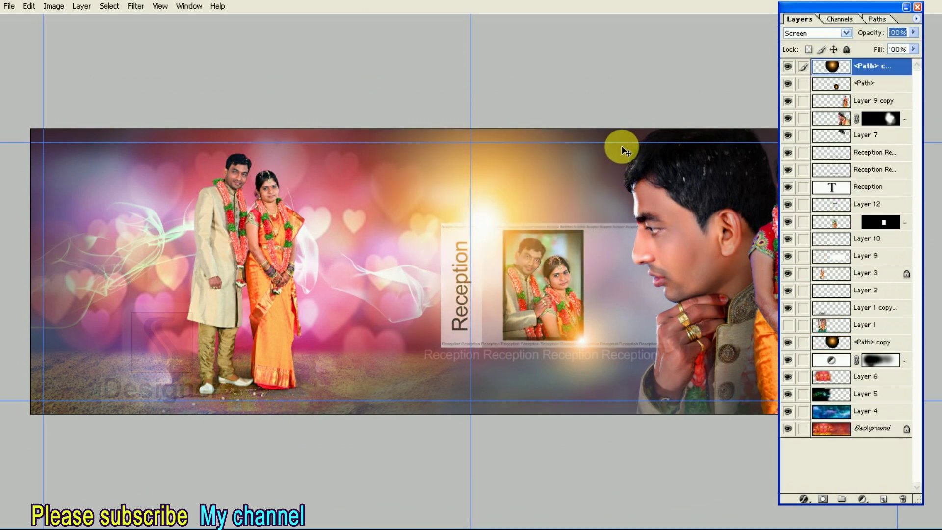
pyautogui.hotkey('ctrl', 't')
pyautogui.moveTo(650, 392); pyautogui.dragTo(517, 253)
pyautogui.press('Return')
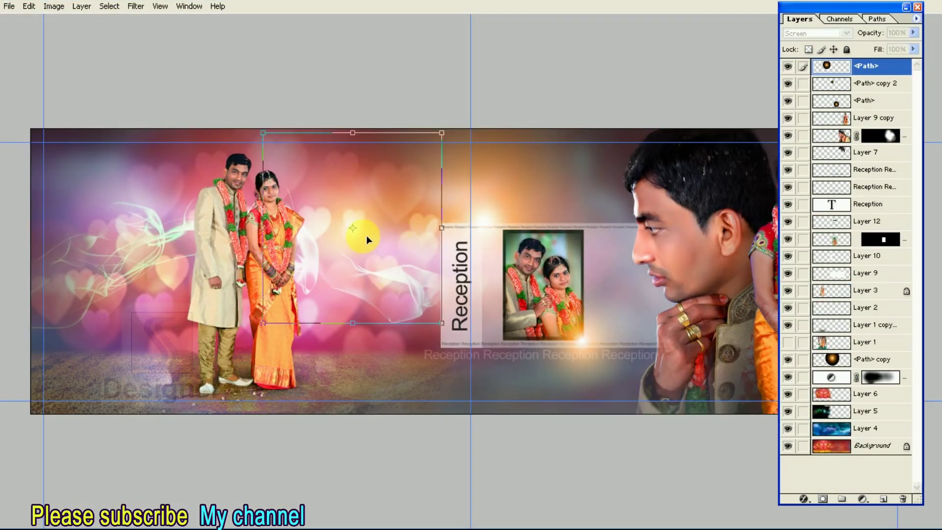
# - Move and enlarge the glow over the left-page couple, then send it behind the cutout
pyautogui.moveTo(366, 234); pyautogui.dragTo(284, 276)
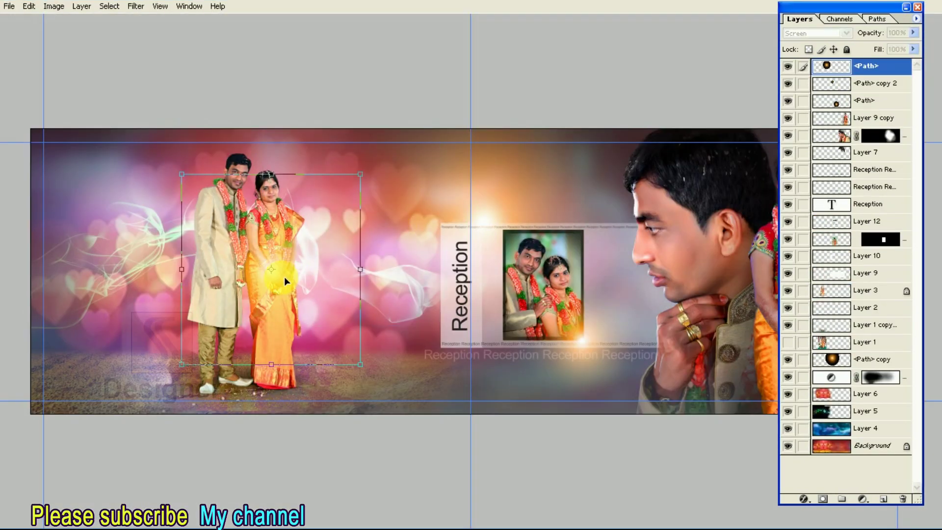
pyautogui.moveTo(364, 189); pyautogui.dragTo(438, 122)
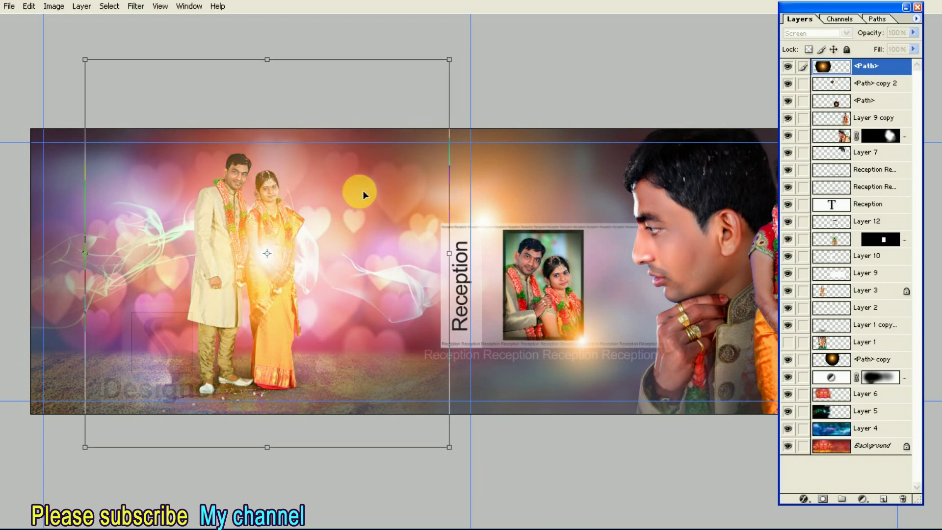
pyautogui.doubleClick(351, 241)
pyautogui.hotkey('ctrl', '[')
pyautogui.hotkey('ctrl', '[')
pyautogui.hotkey('ctrl', '[')
pyautogui.hotkey('ctrl', '[')
pyautogui.hotkey('ctrl', '[')
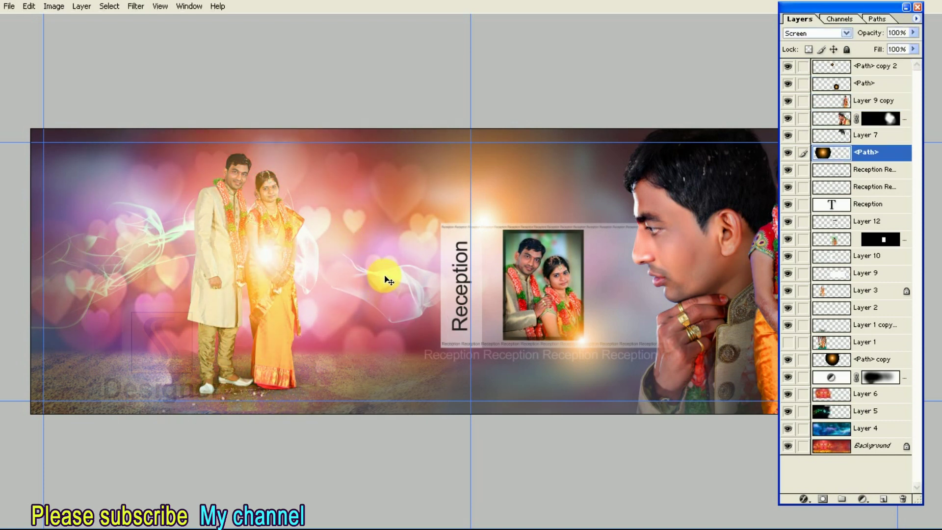
pyautogui.hotkey('ctrl', '[')
pyautogui.hotkey('ctrl', '[')
pyautogui.hotkey('ctrl', '[')
pyautogui.hotkey('ctrl', '[')
pyautogui.hotkey('ctrl', '[')
pyautogui.hotkey('ctrl', '[')
pyautogui.hotkey('ctrl', '[')
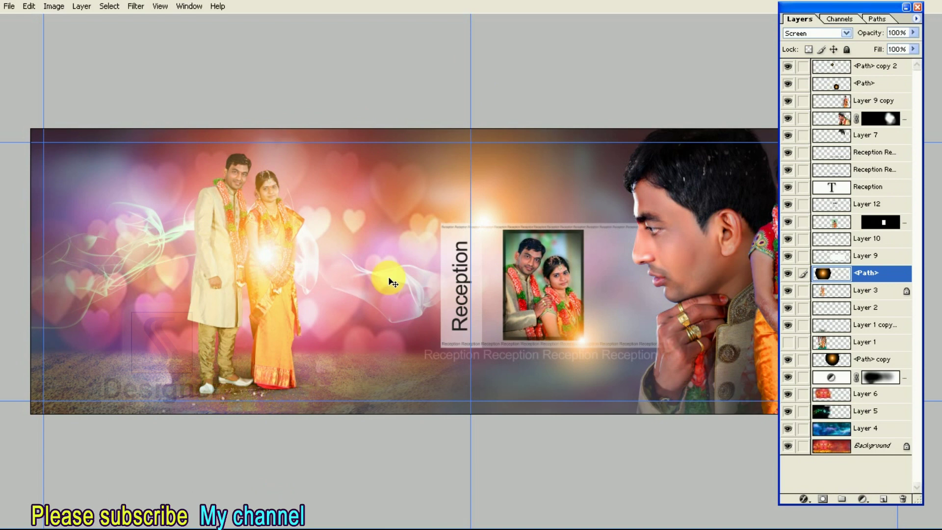
pyautogui.hotkey('ctrl', '[')
# - Enlarge and shift the left-page background layer to fill the page up to the seam
pyautogui.press('F7')
pyautogui.hotkey('ctrl', 't')
pyautogui.moveTo(370, 234); pyautogui.dragTo(352, 243)
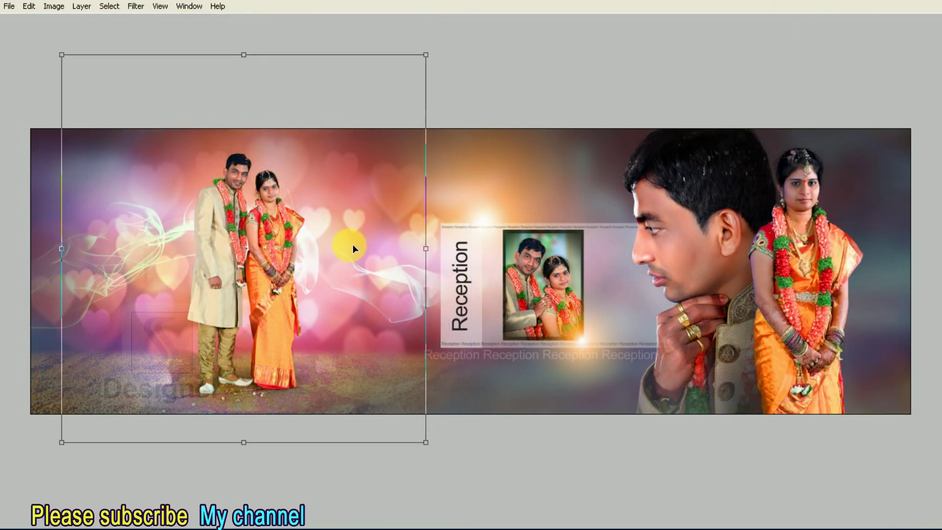
pyautogui.moveTo(424, 55); pyautogui.dragTo(447, 29)
pyautogui.moveTo(369, 134); pyautogui.dragTo(377, 133)
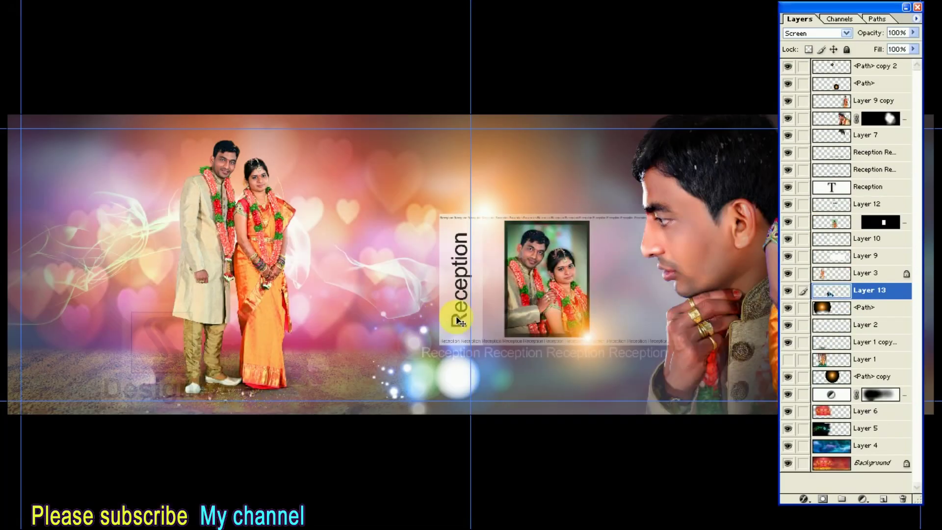
# - Move and rotate the blue sparkle bokeh below the centre photo and bring it to the top
pyautogui.press('Tab')
pyautogui.hotkey('ctrl', 't')
pyautogui.moveTo(479, 341)
pyautogui.mouseDown()
pyautogui.moveTo(534, 411)
pyautogui.moveTo(534, 374)
pyautogui.mouseUp()
pyautogui.moveTo(639, 316); pyautogui.dragTo(663, 389)
pyautogui.moveTo(508, 365)
pyautogui.mouseDown()
pyautogui.moveTo(673, 362)
pyautogui.moveTo(658, 337)
pyautogui.moveTo(635, 351)
pyautogui.moveTo(602, 339)
pyautogui.moveTo(613, 330)
pyautogui.moveTo(637, 349)
pyautogui.moveTo(557, 362)
pyautogui.mouseUp()
pyautogui.press('Return')
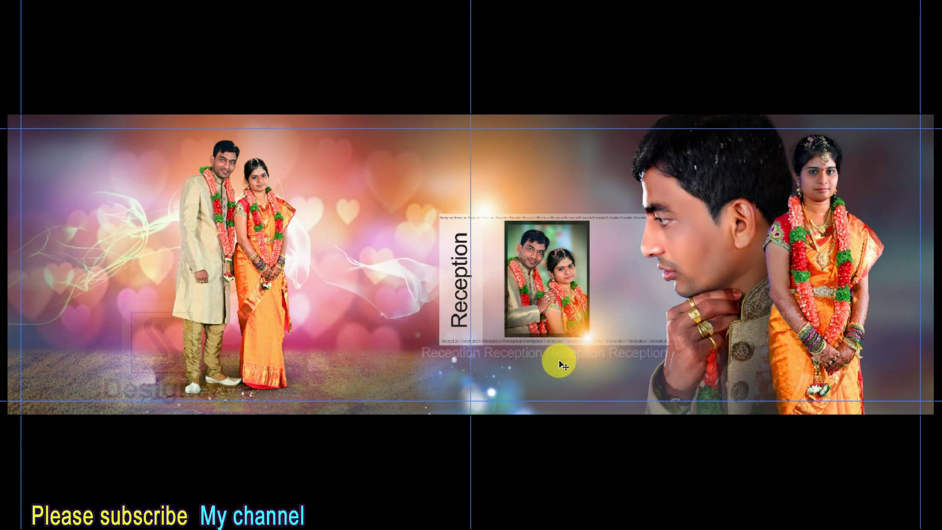
pyautogui.press('F7')
pyautogui.hotkey('ctrl', 'shift', ']')
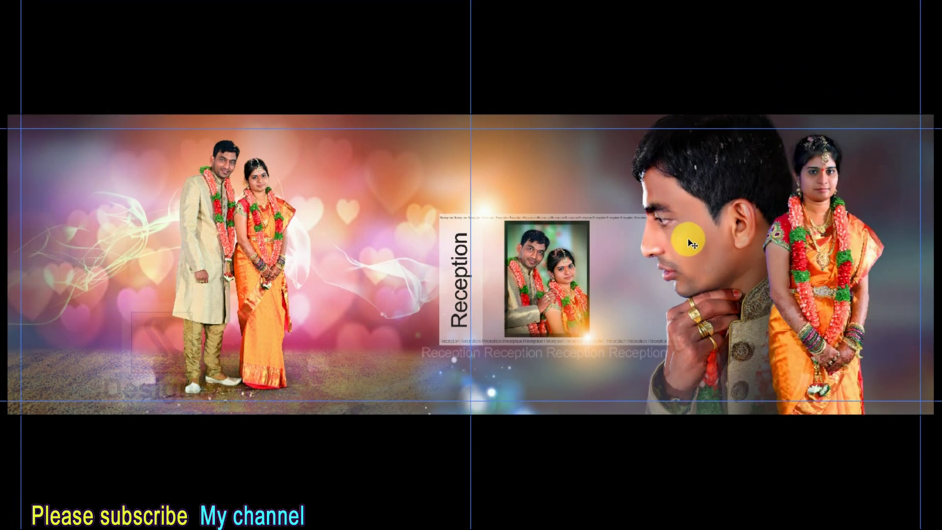
pyautogui.hotkey('ctrl', 't')
pyautogui.rightClick(562, 291)
# - Rotate the sparkle copy 180°, move it to the left page's top-left corner, and tilt it slightly
pyautogui.click(625, 380)
pyautogui.moveTo(522, 373)
pyautogui.mouseDown()
pyautogui.moveTo(148, 58)
pyautogui.moveTo(90, 95)
pyautogui.mouseUp()
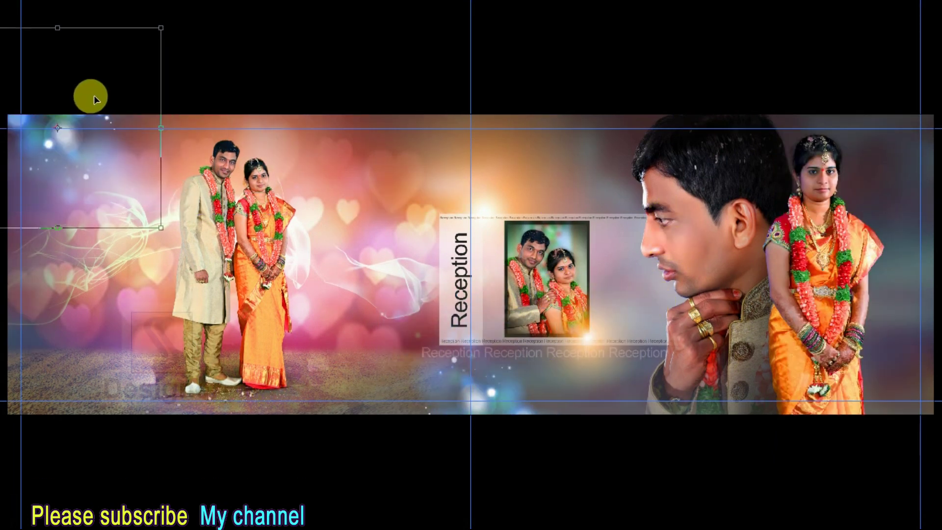
pyautogui.moveTo(238, 91)
pyautogui.mouseDown()
pyautogui.moveTo(178, 131)
pyautogui.moveTo(189, 62)
pyautogui.mouseUp()
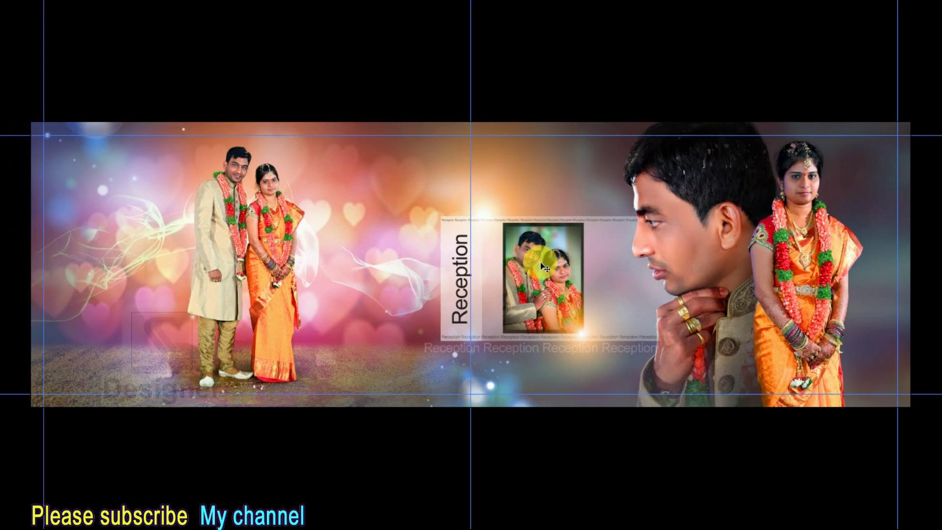
pyautogui.press('F7')
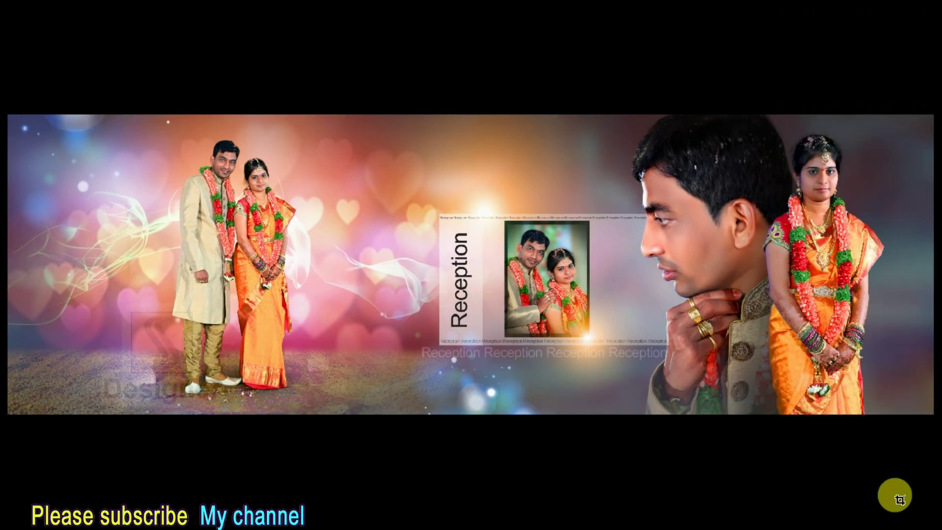